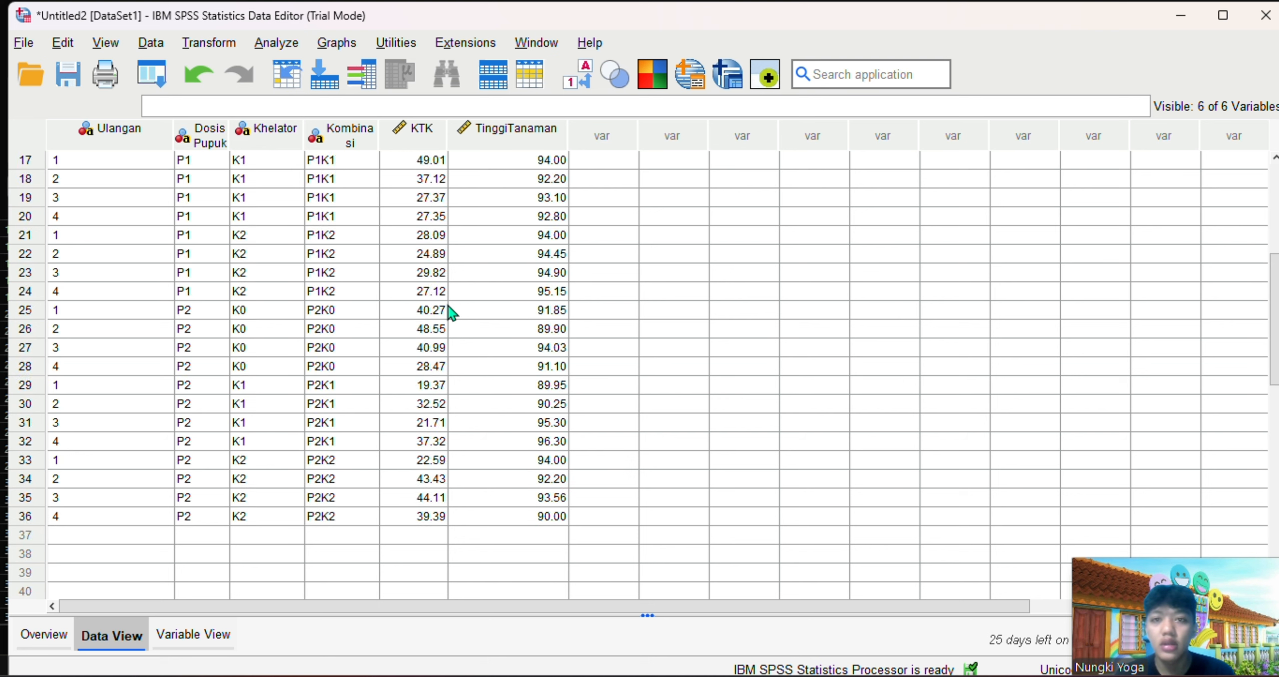
Start a General Linear Model Univariate analysis with KTK as the dependent variable
{"action": "left_click", "coordinate": [560, 22]}
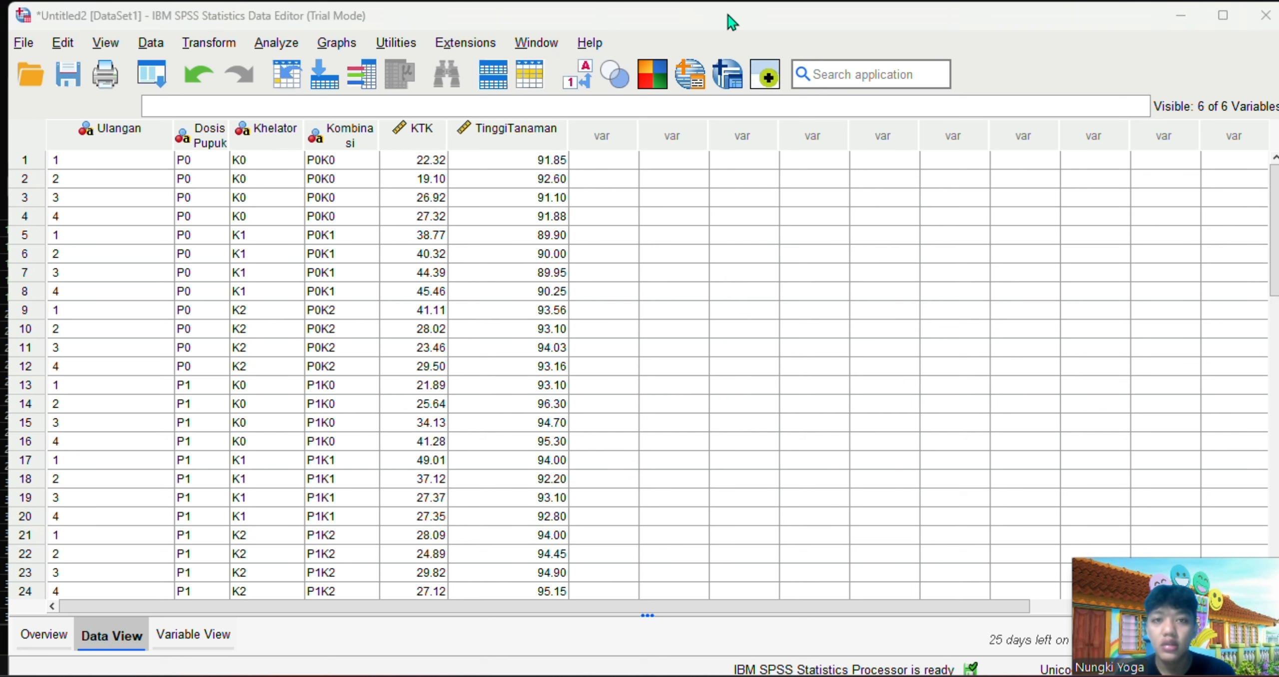
{"action": "left_click", "coordinate": [269, 43]}
{"action": "mouse_move", "coordinate": [393, 233]}
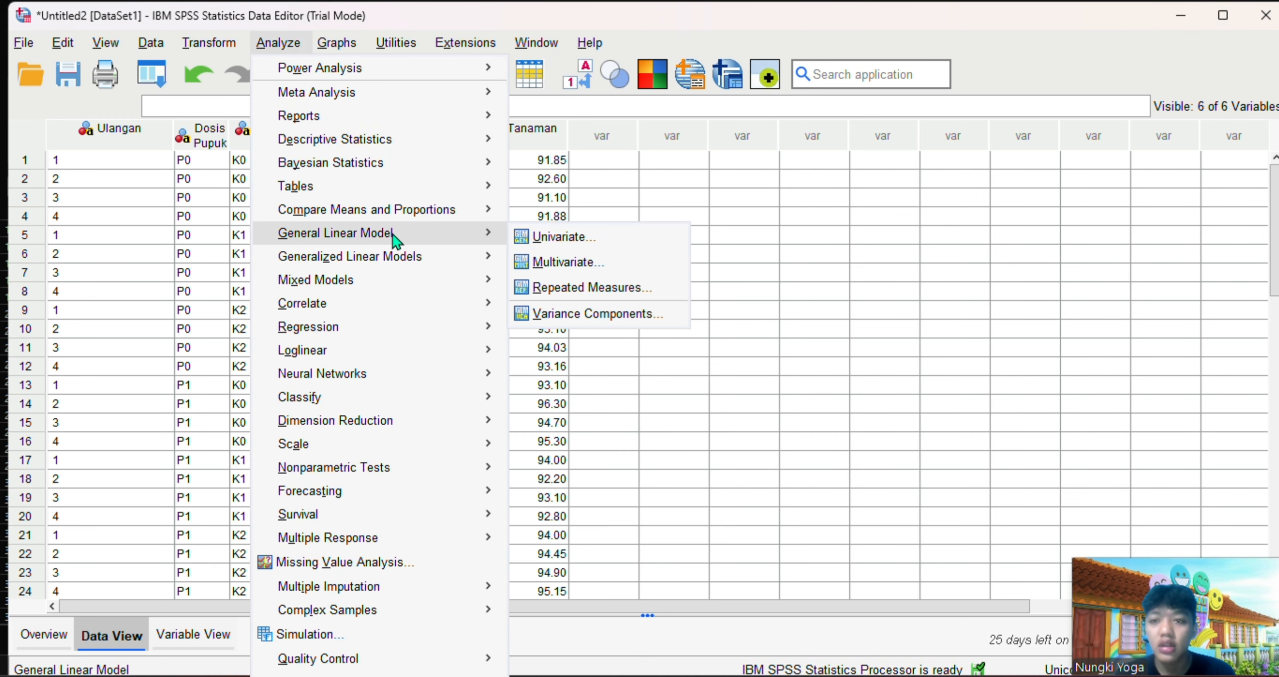
{"action": "left_click", "coordinate": [550, 237]}
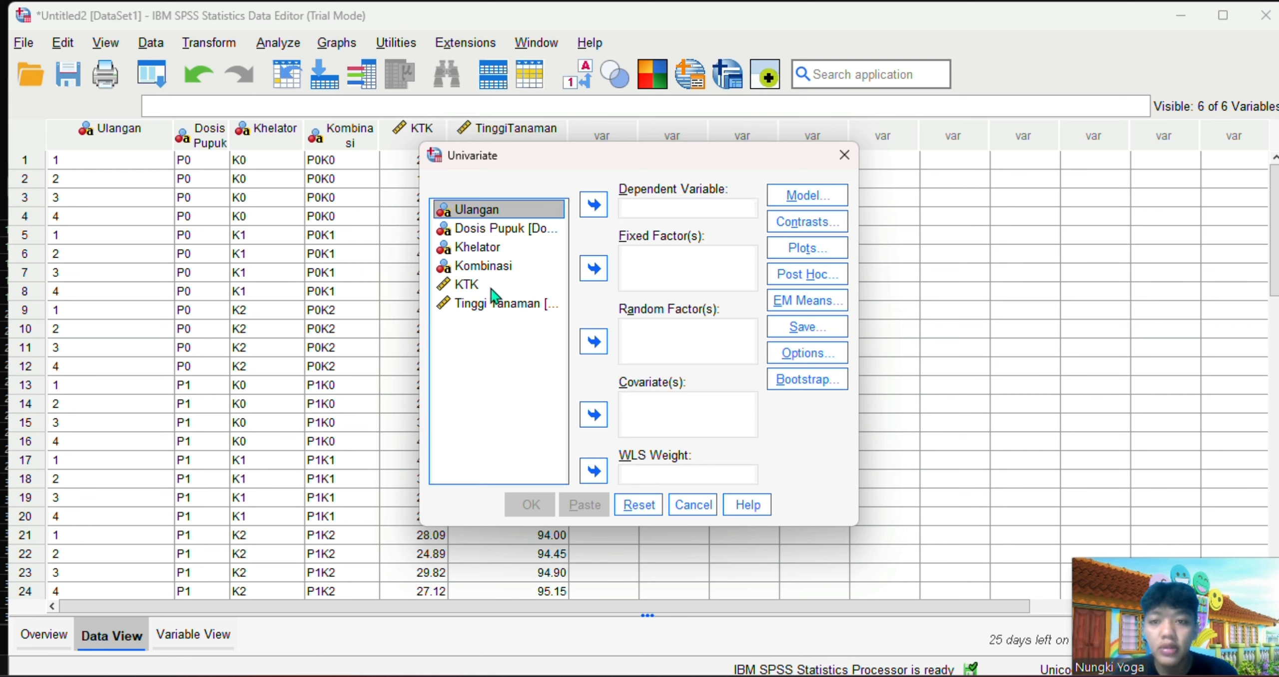
{"action": "left_click", "coordinate": [492, 286]}
{"action": "left_click", "coordinate": [593, 205]}
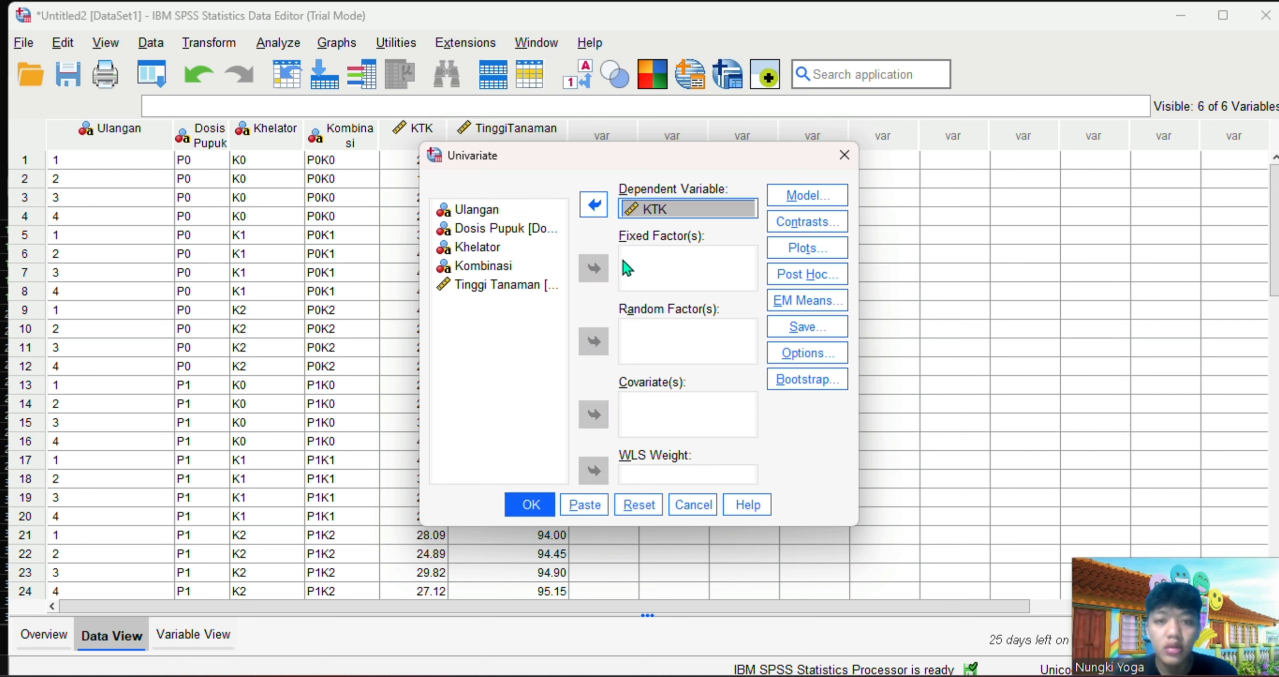
Add Ulangan, Dosis Pupuk and Khelator as fixed factors of the Univariate analysis
{"action": "left_click", "coordinate": [477, 210]}
{"action": "left_click", "coordinate": [594, 268]}
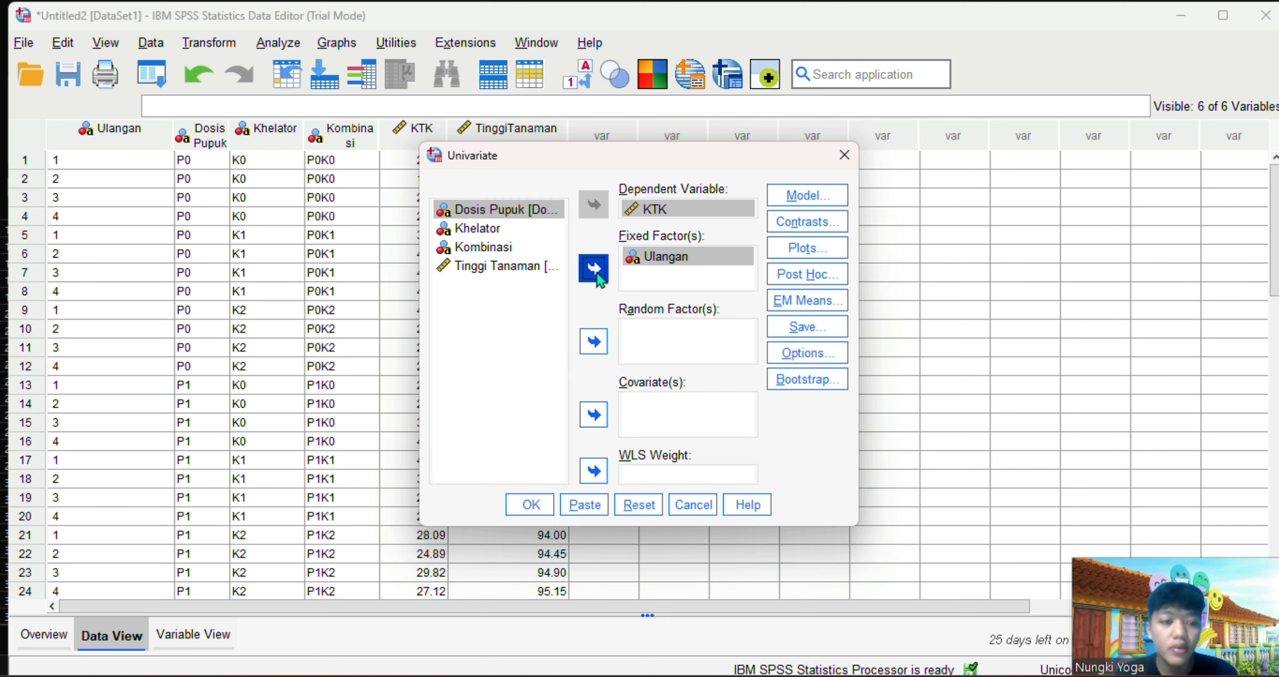
{"action": "left_click", "coordinate": [594, 269]}
{"action": "left_click", "coordinate": [510, 210]}
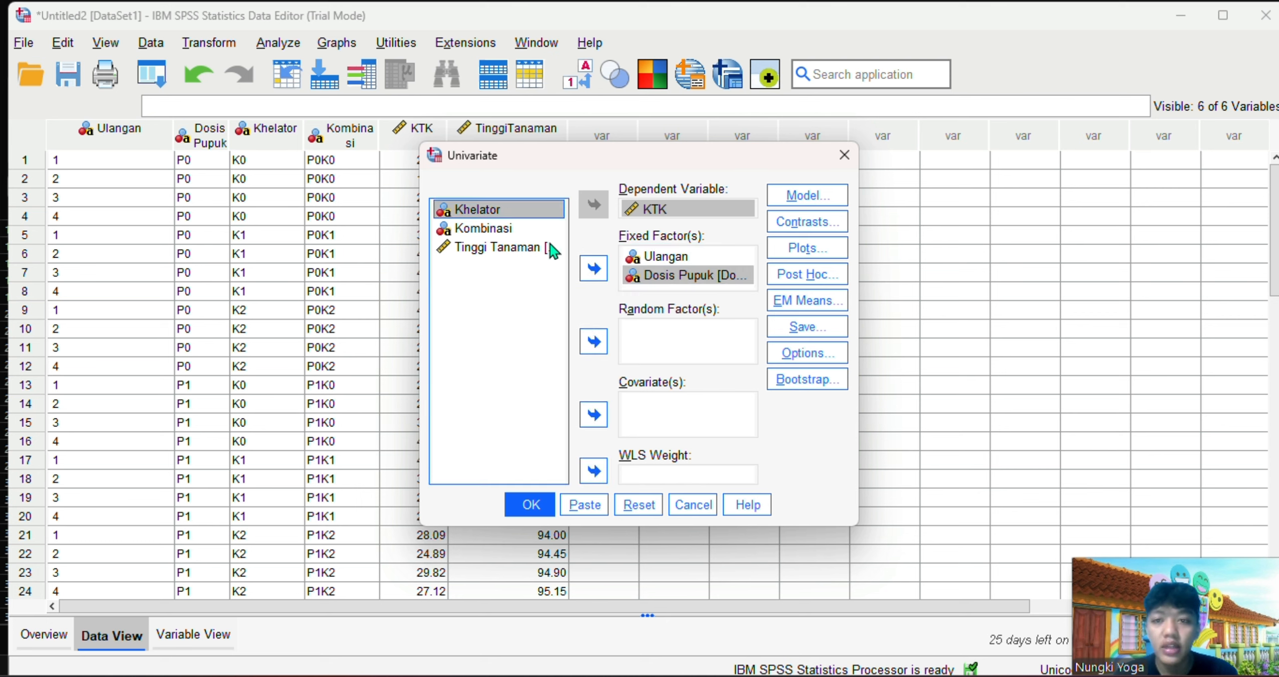
{"action": "left_click", "coordinate": [598, 269]}
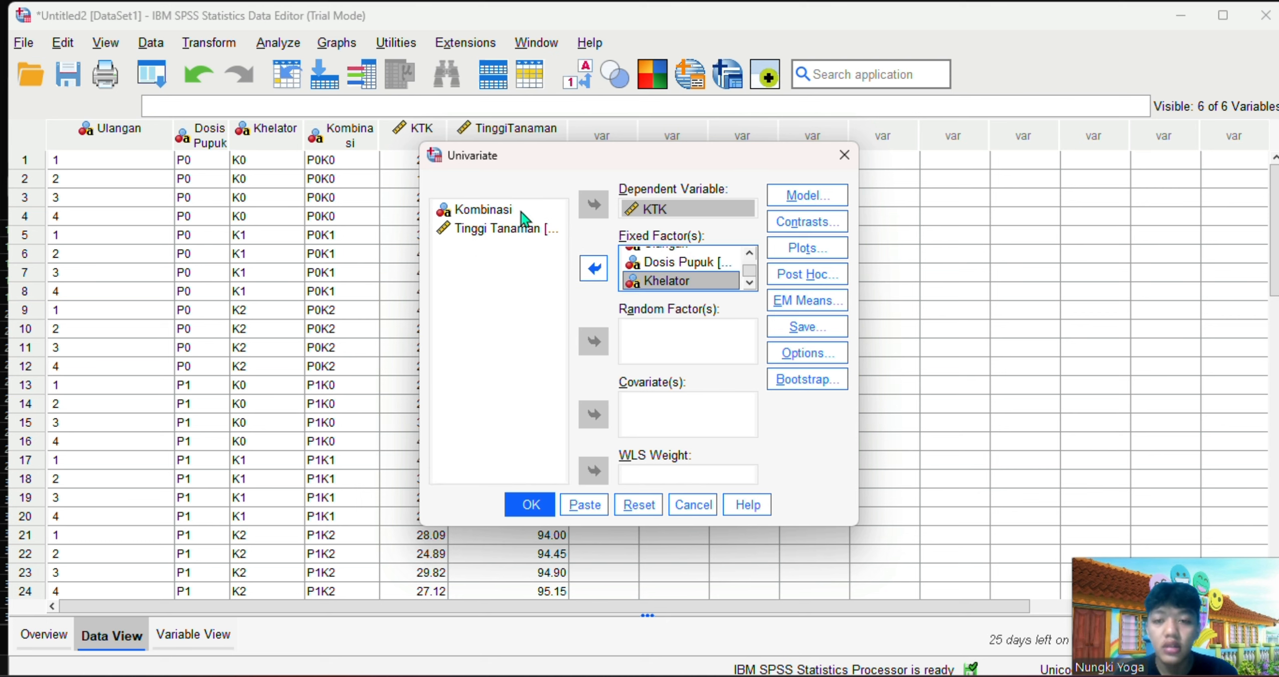
{"action": "left_click", "coordinate": [749, 252]}
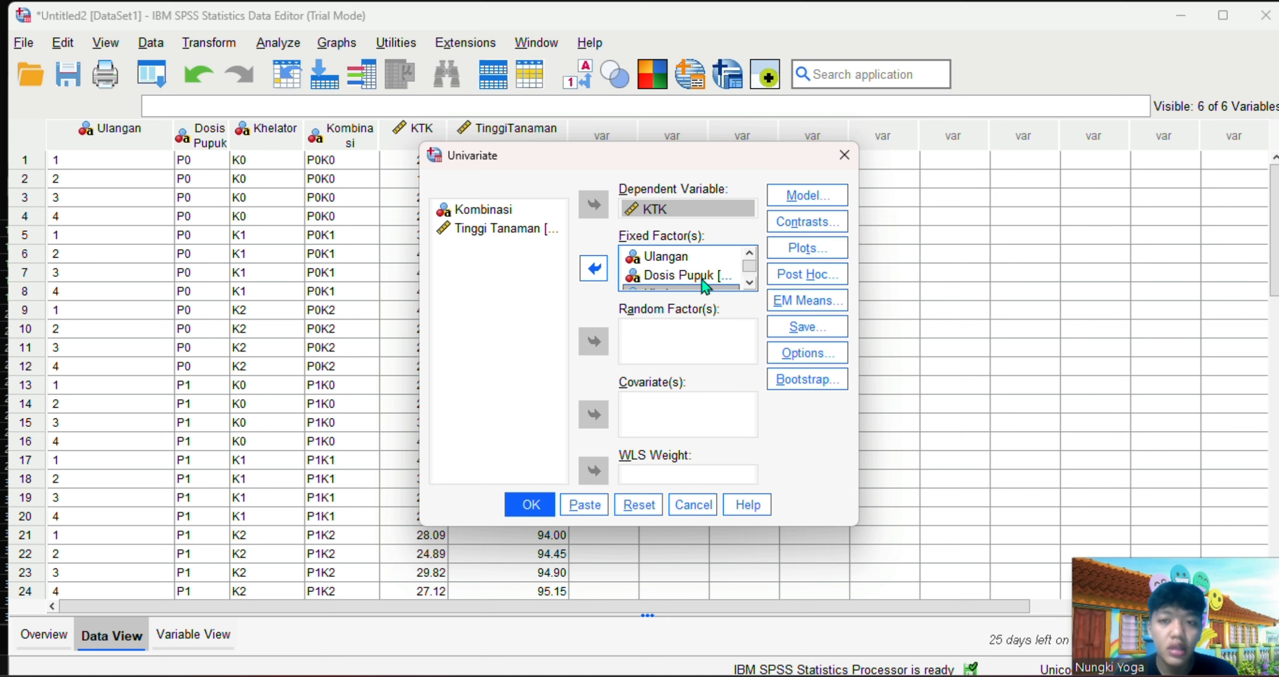
Switch the model specification to Build terms and add Ulangan, DosisPupuk and Khelator as separate model terms
{"action": "left_click", "coordinate": [805, 200]}
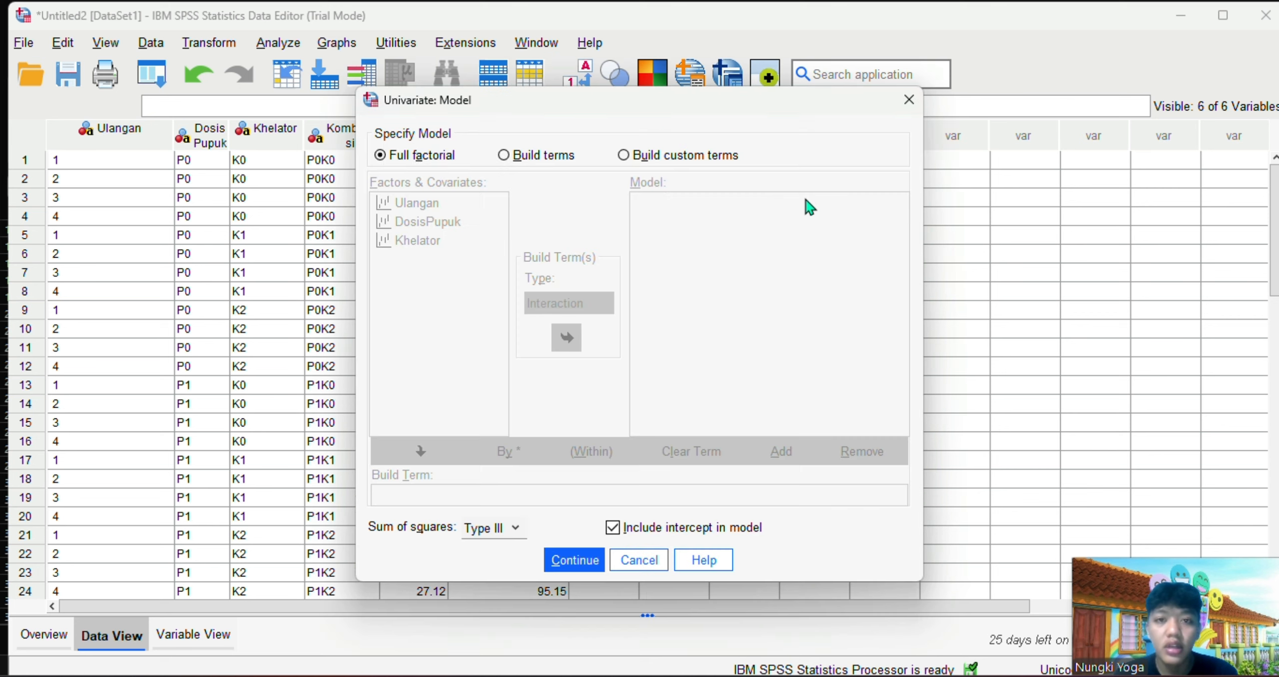
{"action": "left_click", "coordinate": [505, 158]}
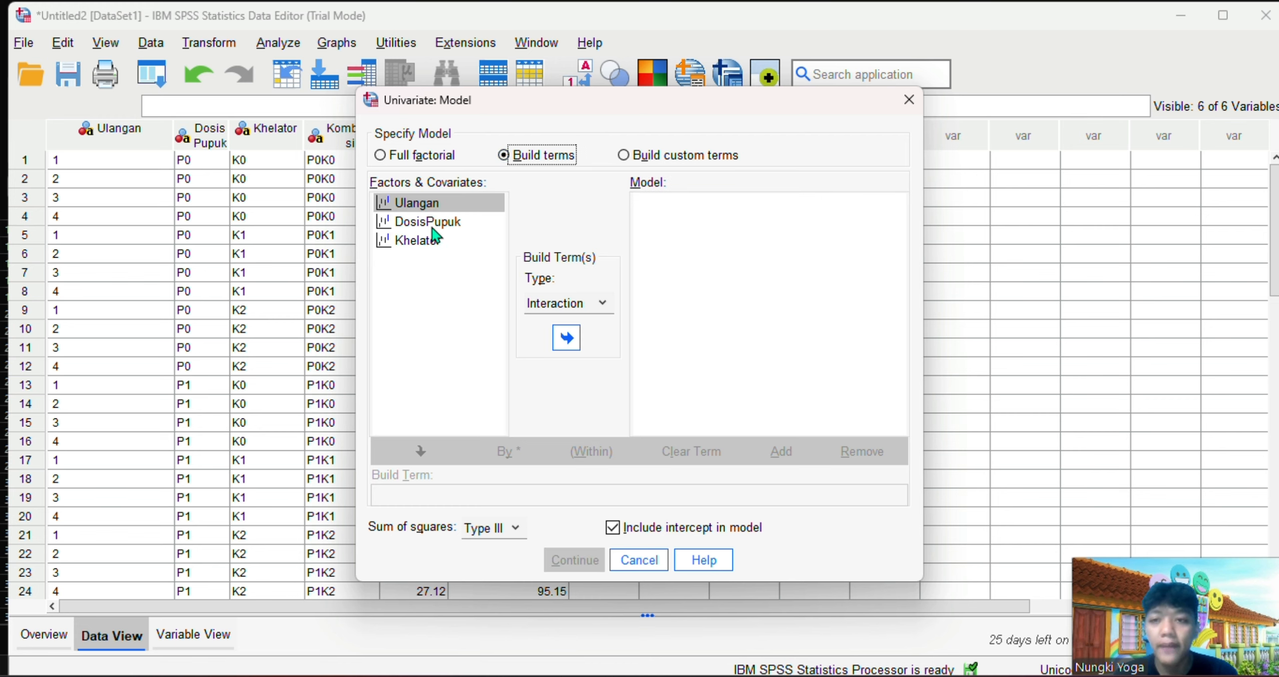
{"action": "left_click", "coordinate": [416, 204]}
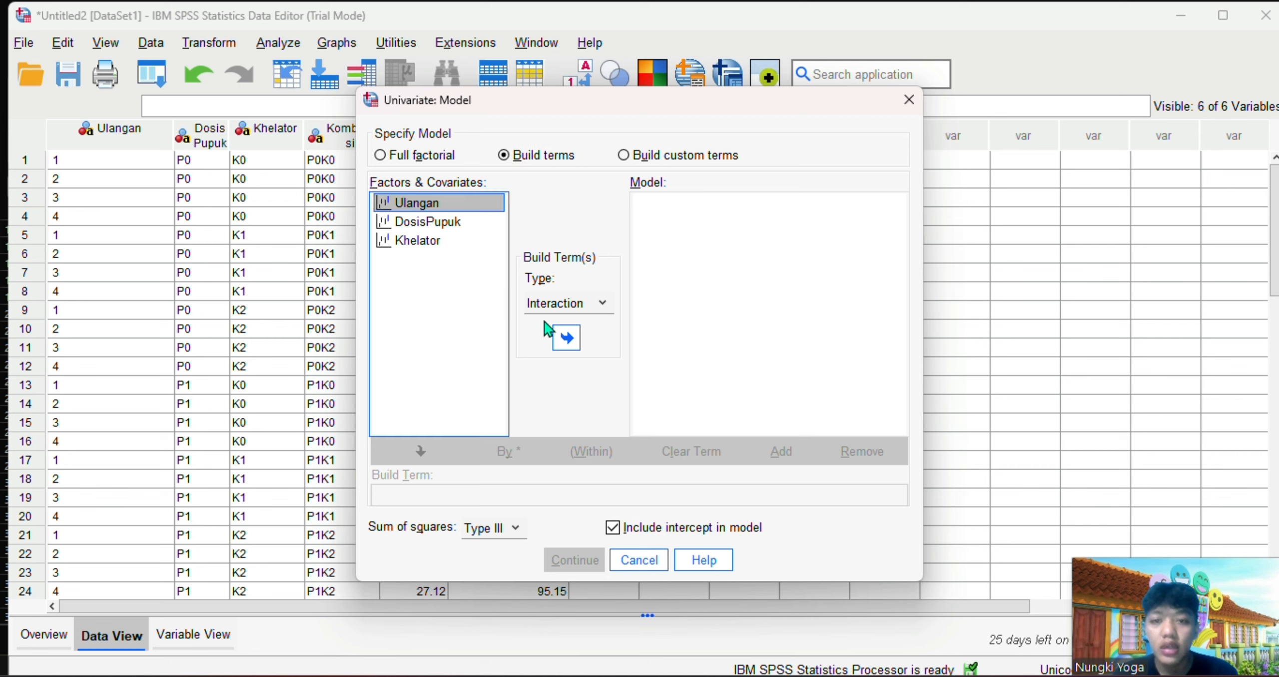
{"action": "left_click", "coordinate": [567, 340]}
{"action": "left_click", "coordinate": [427, 221]}
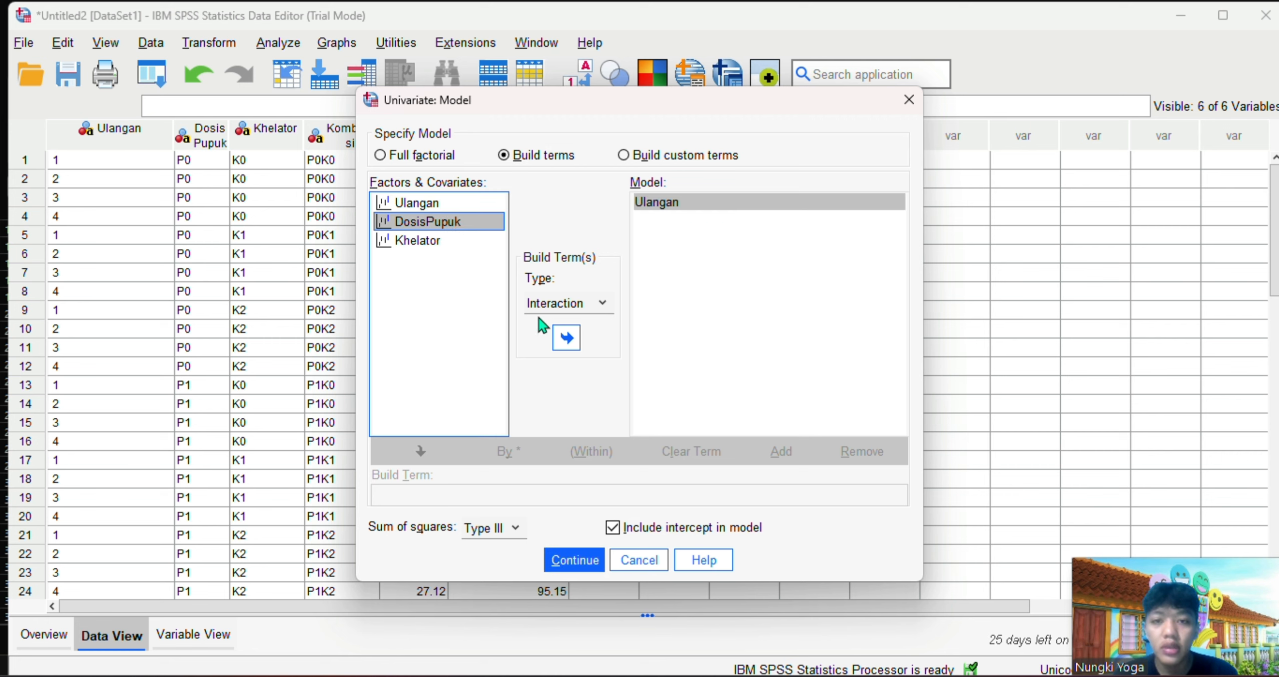
{"action": "left_click", "coordinate": [557, 340]}
{"action": "left_click", "coordinate": [431, 241]}
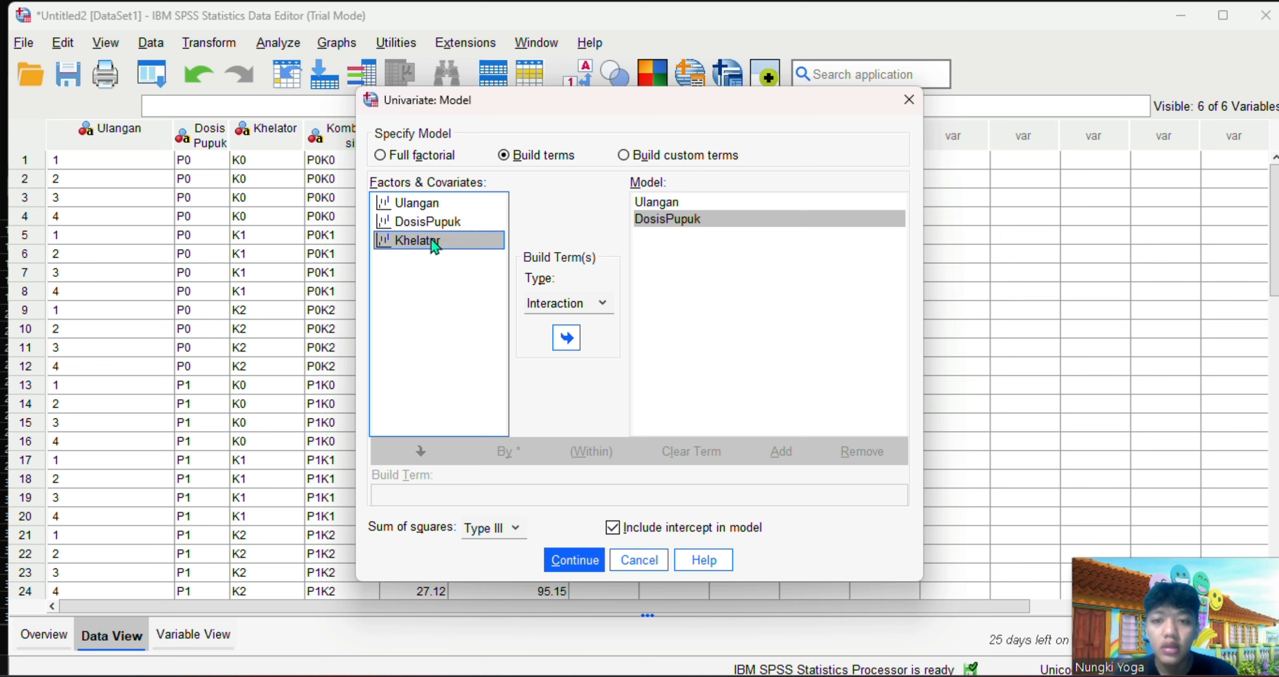
{"action": "left_click", "coordinate": [567, 336]}
Add the DosisPupuk*Khelator interaction term to the model and accept the model specification
{"action": "left_click", "coordinate": [426, 229]}
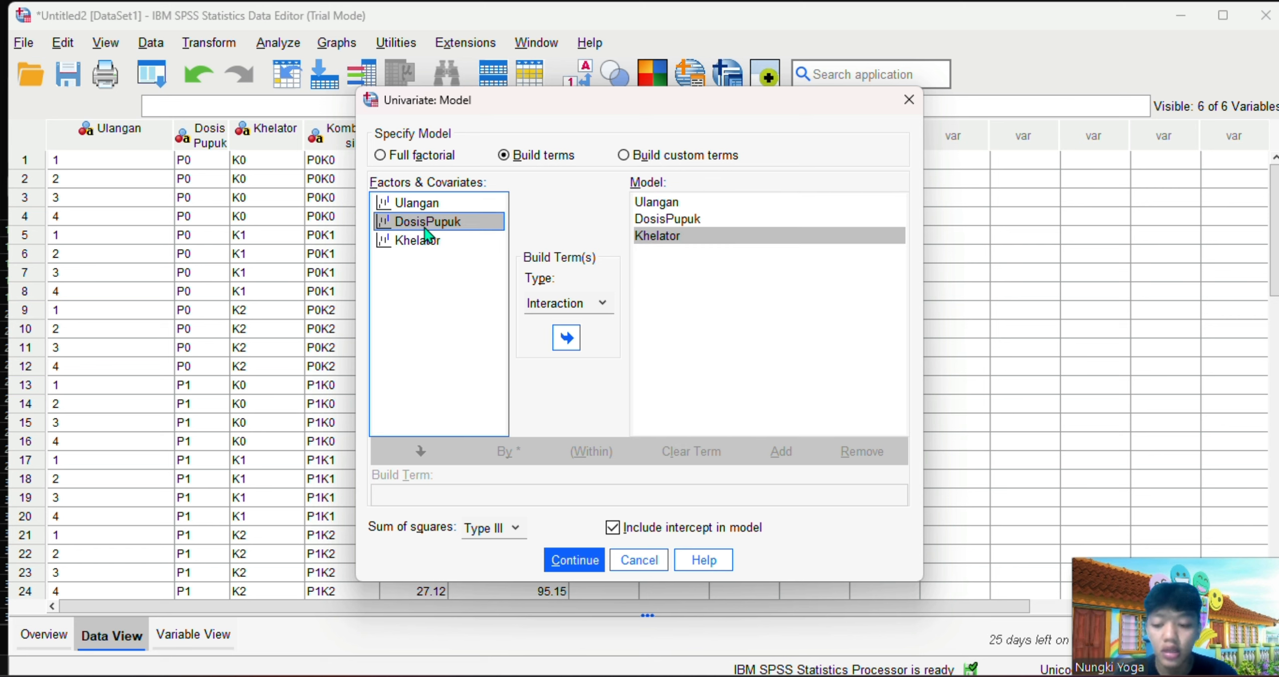
{"action": "key", "text": "shift+Down"}
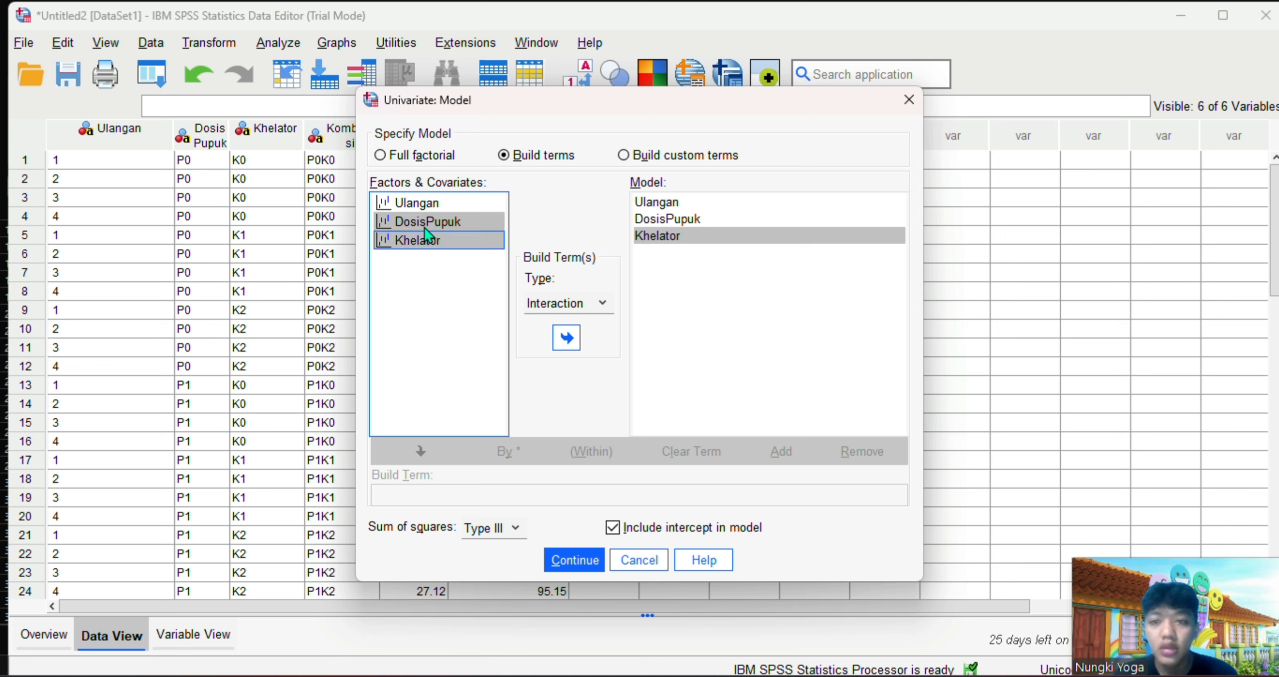
{"action": "left_click", "coordinate": [560, 337]}
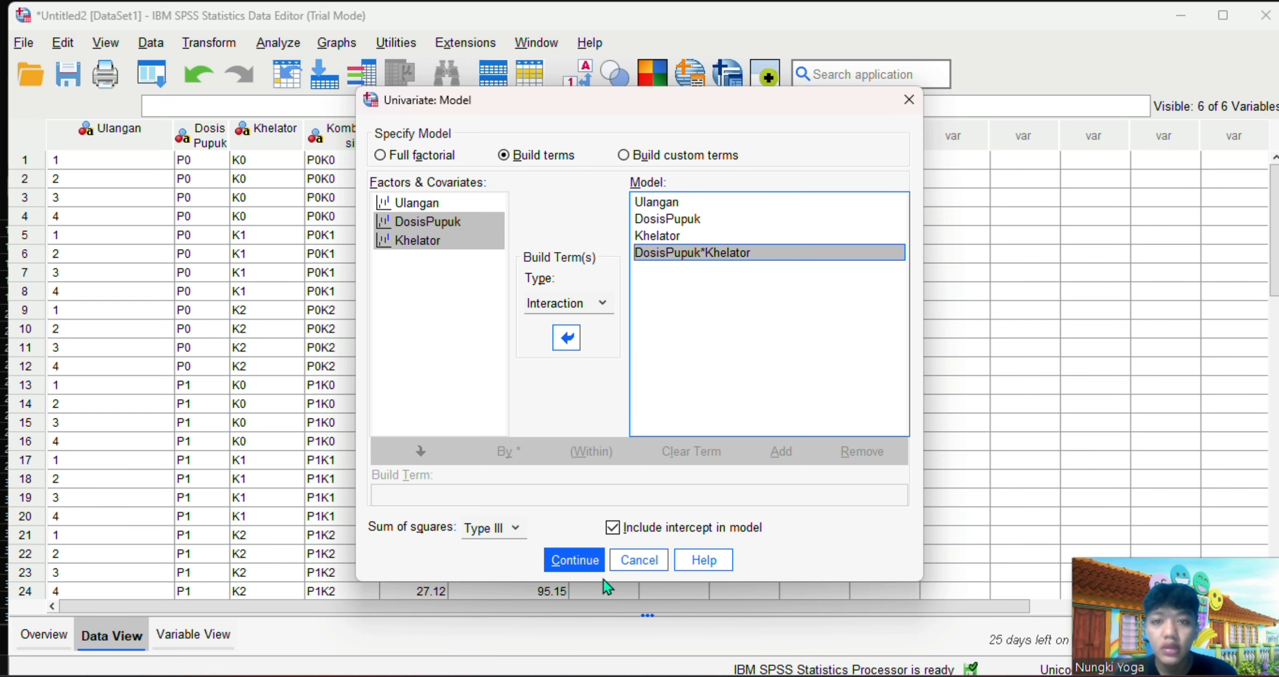
{"action": "left_click", "coordinate": [575, 560]}
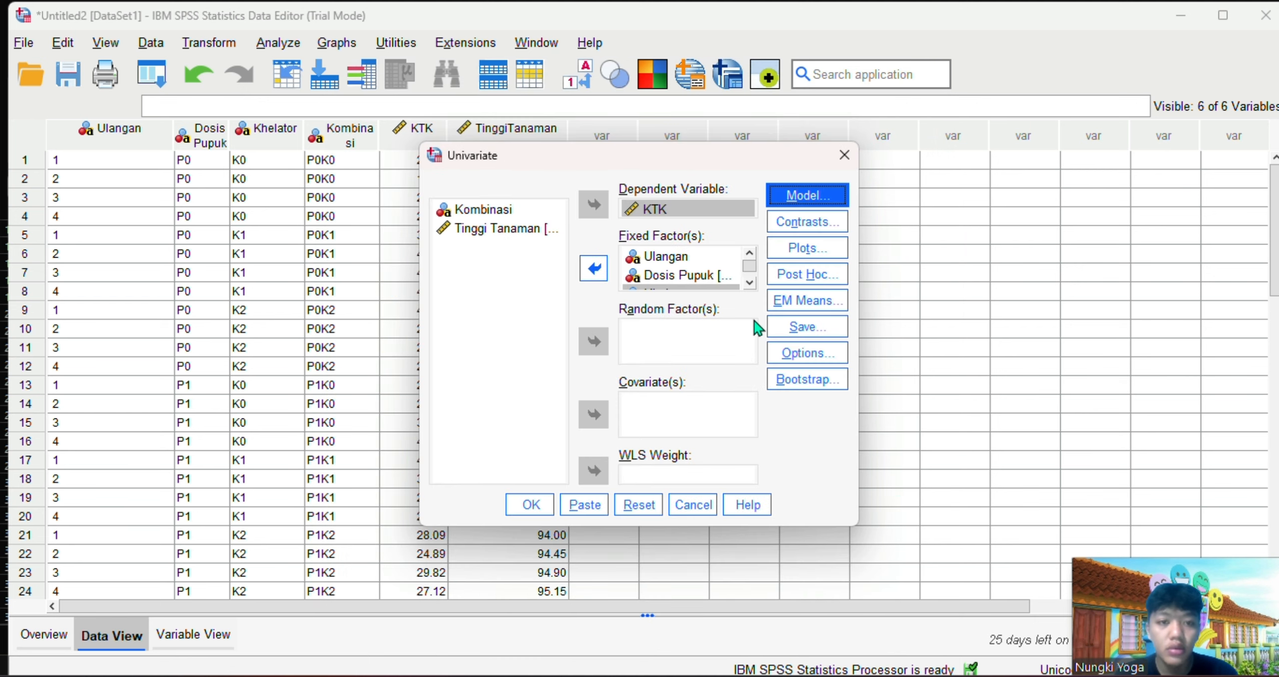
Request Duncan post hoc tests for DosisPupuk and Khelator, and run the Univariate analysis
{"action": "left_click", "coordinate": [802, 277]}
{"action": "left_click", "coordinate": [464, 208]}
{"action": "left_click", "coordinate": [640, 226]}
{"action": "left_click", "coordinate": [466, 229]}
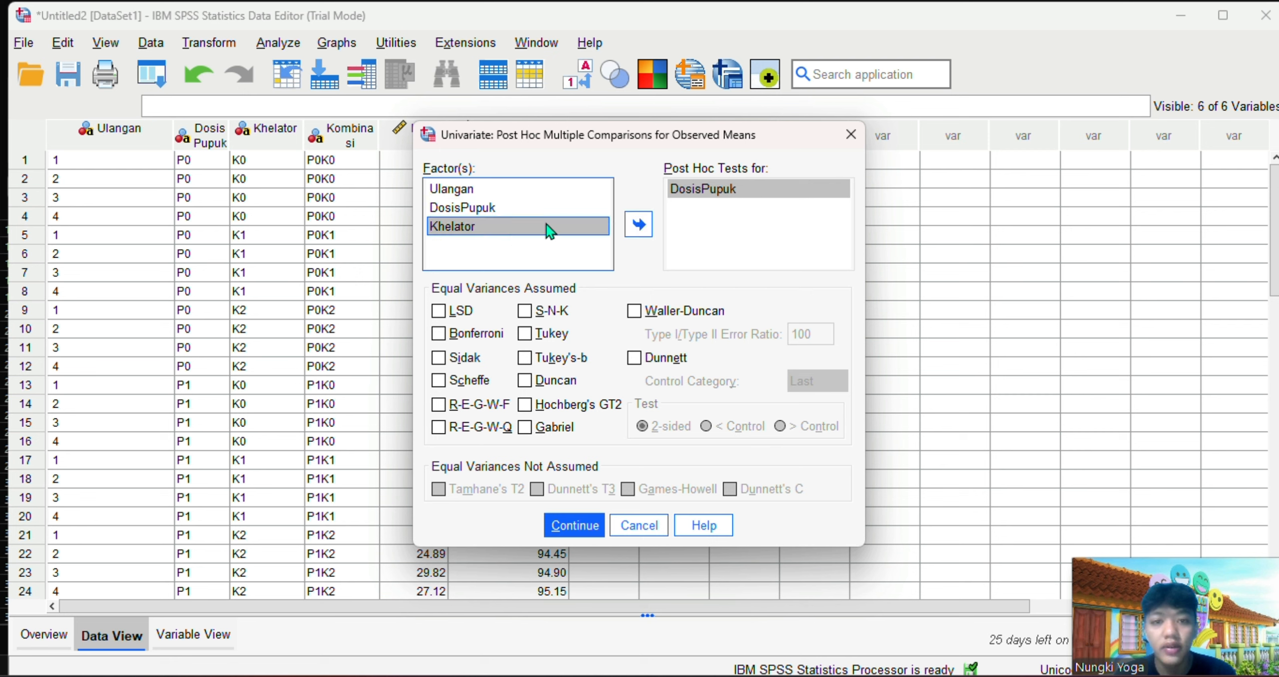
{"action": "left_click", "coordinate": [640, 226]}
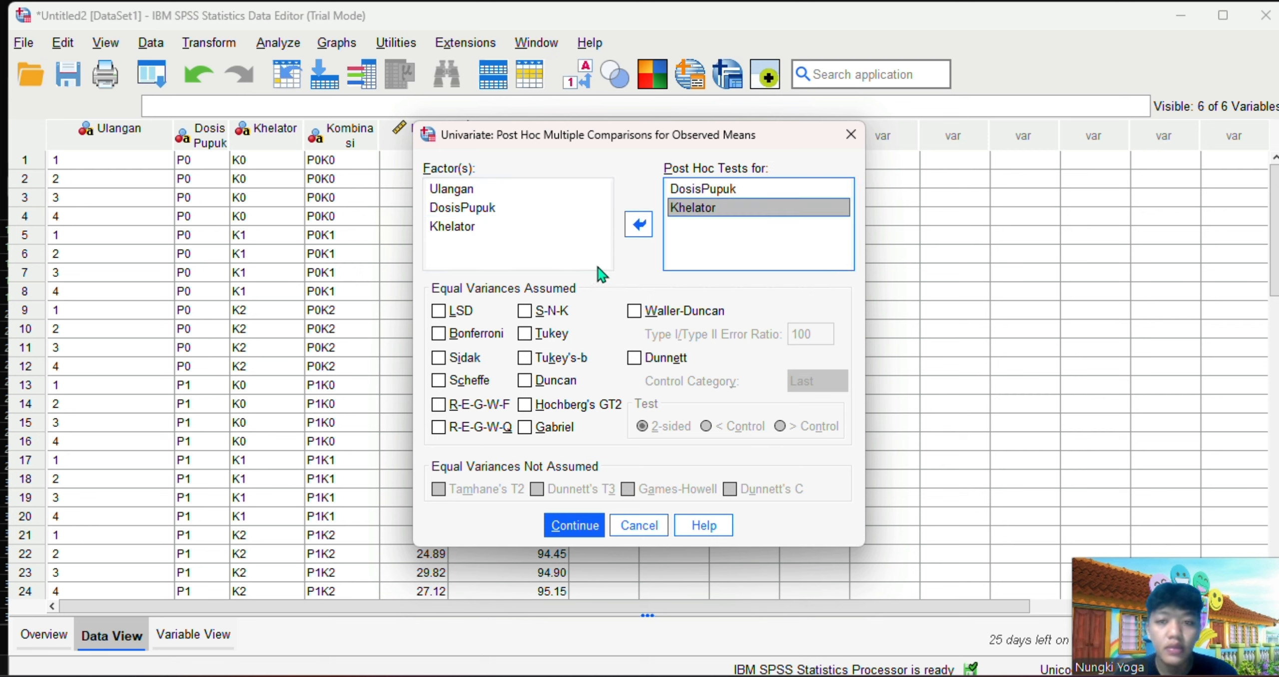
{"action": "left_click", "coordinate": [530, 384]}
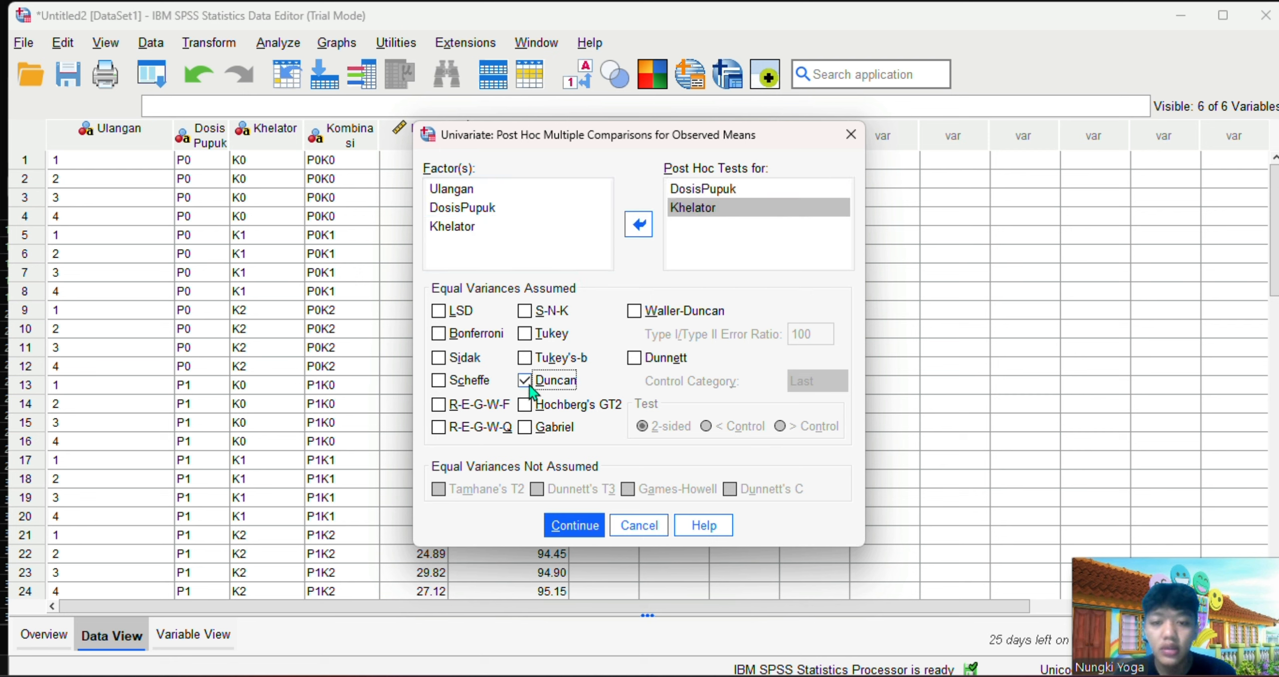
{"action": "left_click", "coordinate": [575, 524]}
{"action": "left_click", "coordinate": [532, 502]}
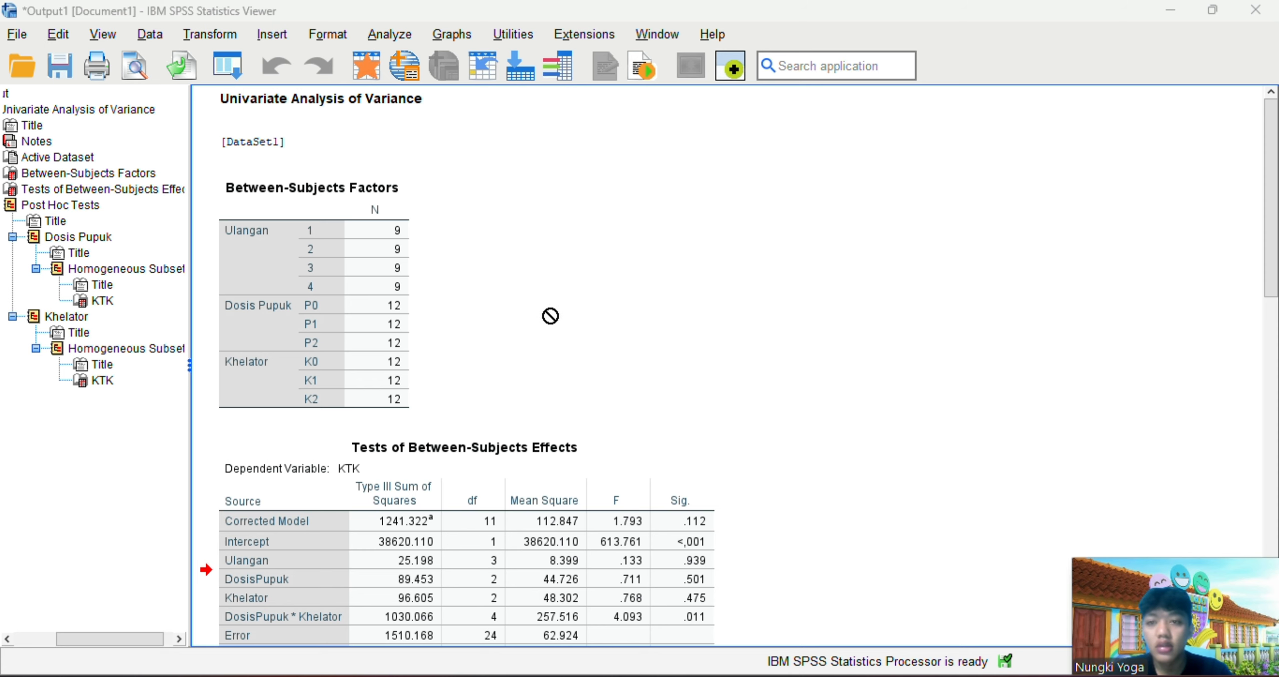
Examine the between-subjects effects table and the Duncan homogeneous subsets for Dosis Pupuk and Khelator in the output
{"action": "scroll", "coordinate": [551, 316], "scroll_direction": "down", "scroll_amount": 3}
{"action": "scroll", "coordinate": [551, 316], "scroll_direction": "down", "scroll_amount": 6}
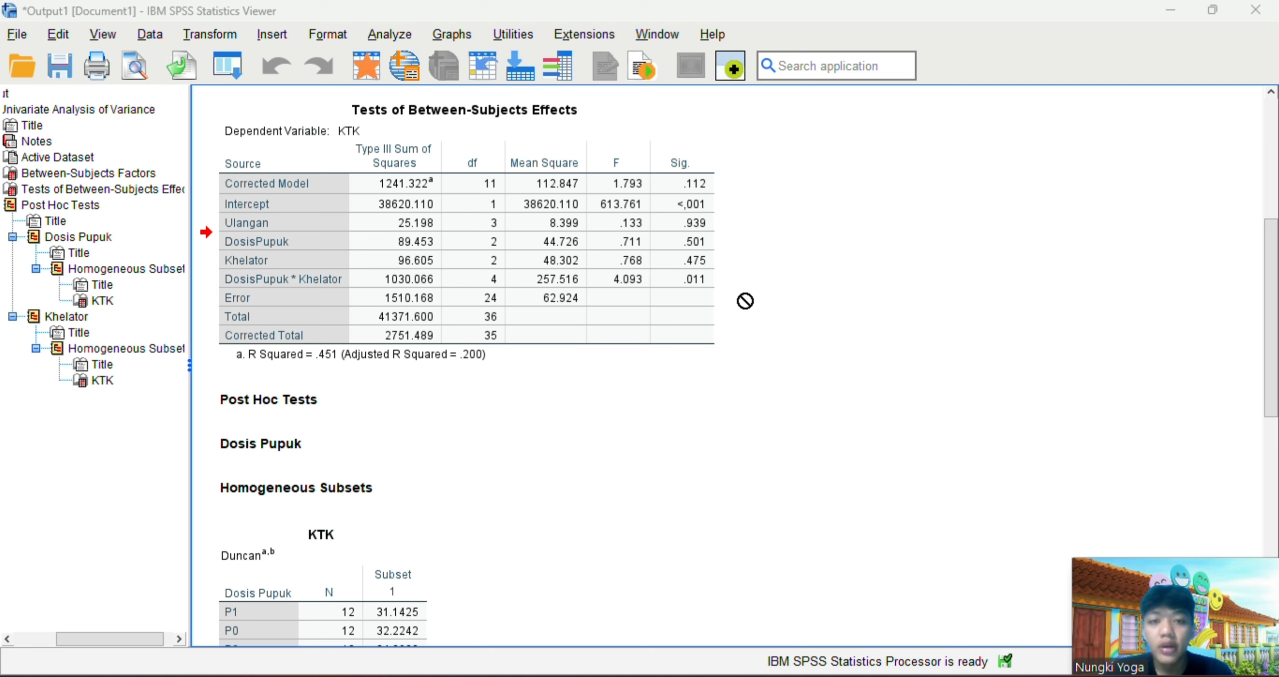
{"action": "scroll", "coordinate": [745, 301], "scroll_direction": "down", "scroll_amount": 3}
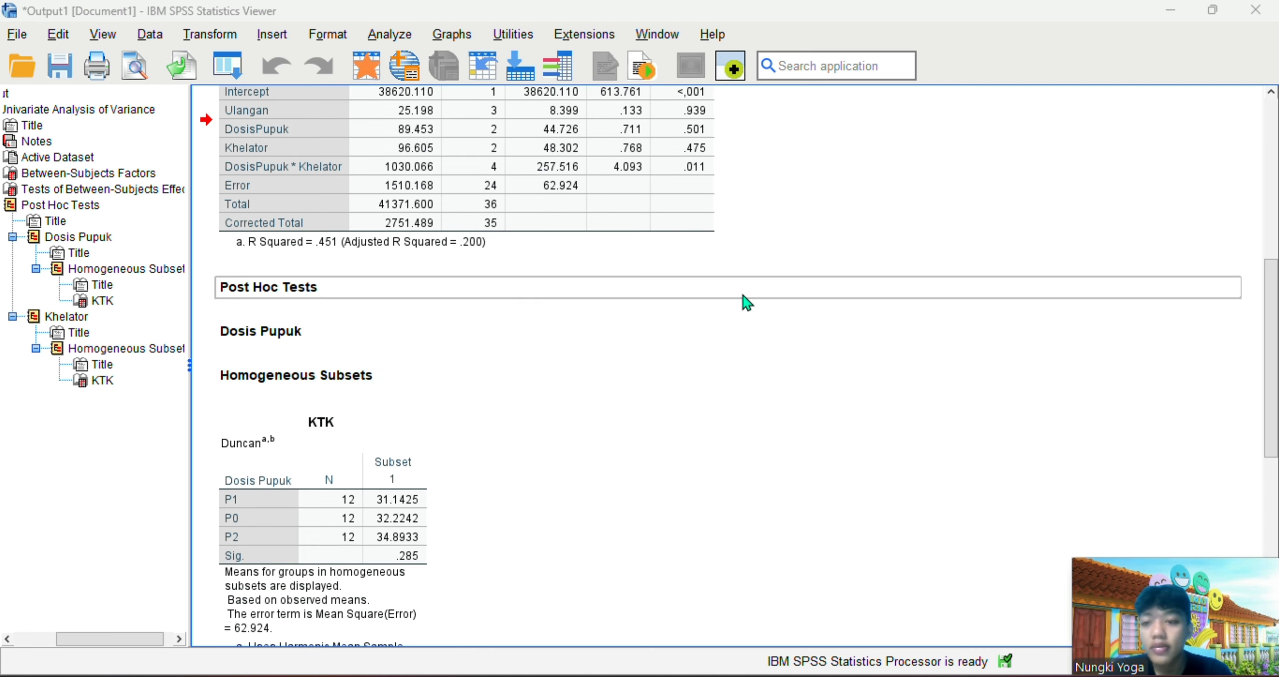
{"action": "scroll", "coordinate": [746, 301], "scroll_direction": "down", "scroll_amount": 3}
{"action": "scroll", "coordinate": [745, 301], "scroll_direction": "down", "scroll_amount": 6}
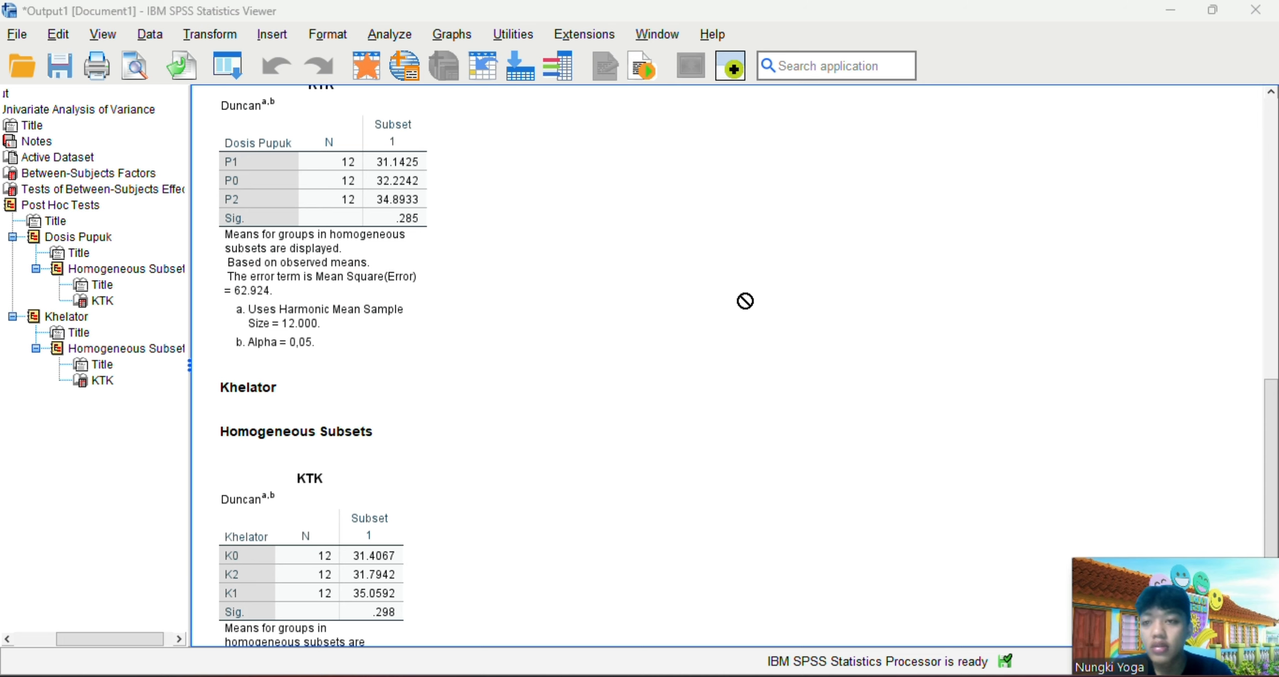
{"action": "scroll", "coordinate": [745, 301], "scroll_direction": "up", "scroll_amount": 3}
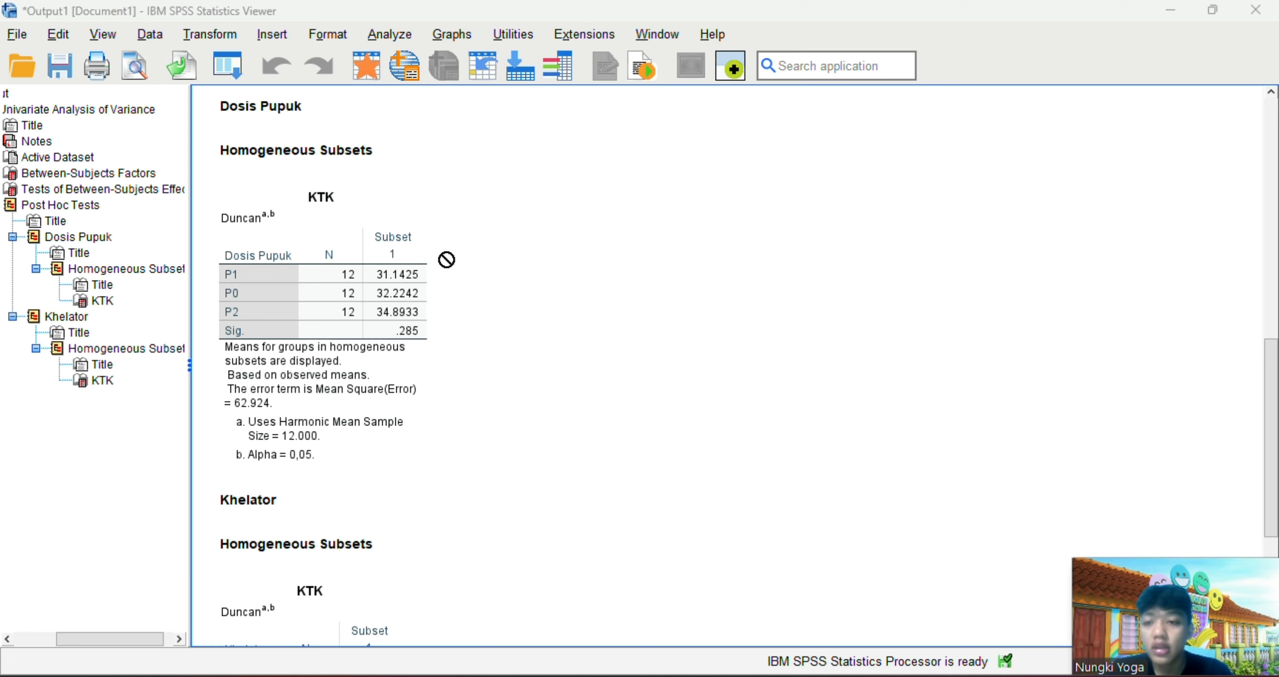
{"action": "scroll", "coordinate": [447, 259], "scroll_direction": "down", "scroll_amount": 5}
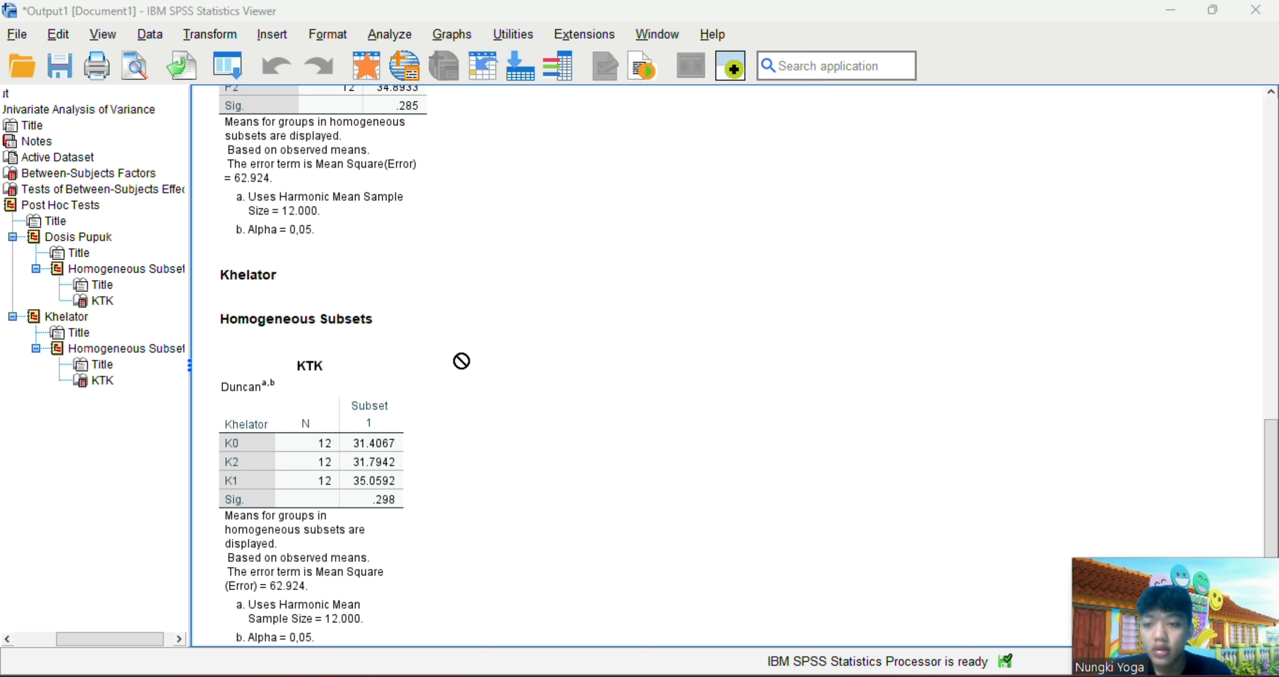
{"action": "scroll", "coordinate": [461, 361], "scroll_direction": "down", "scroll_amount": 1}
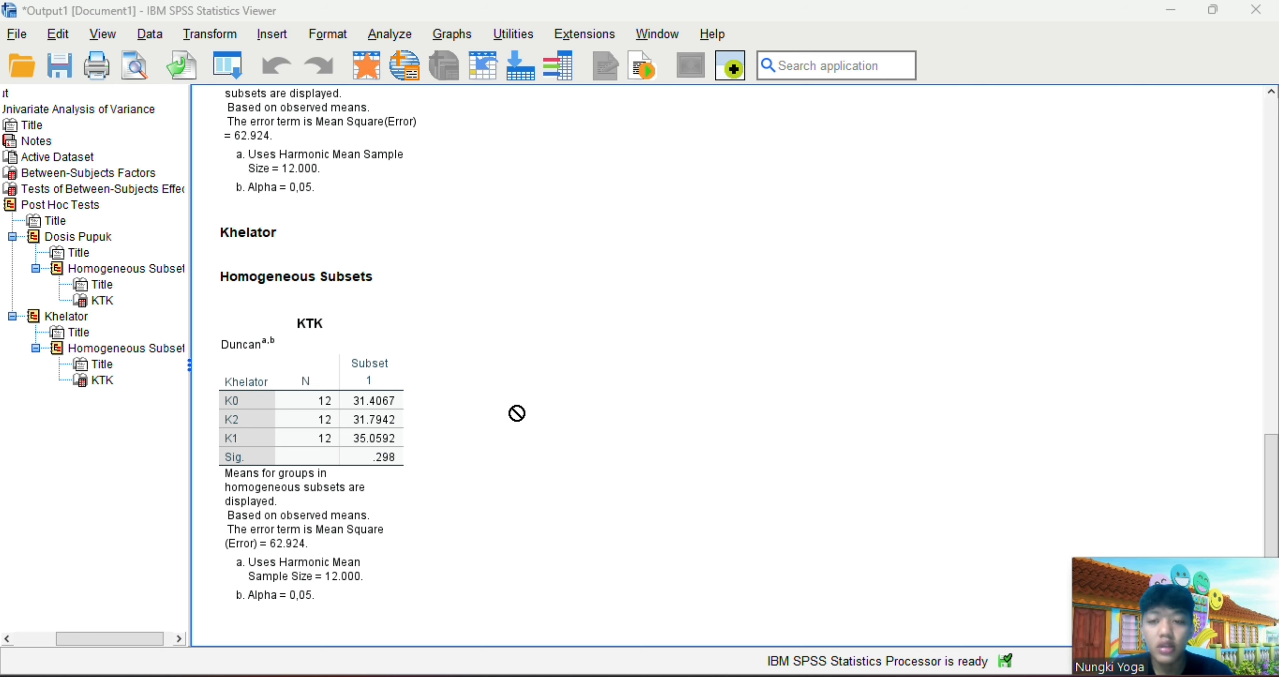
{"action": "scroll", "coordinate": [516, 413], "scroll_direction": "up", "scroll_amount": 15}
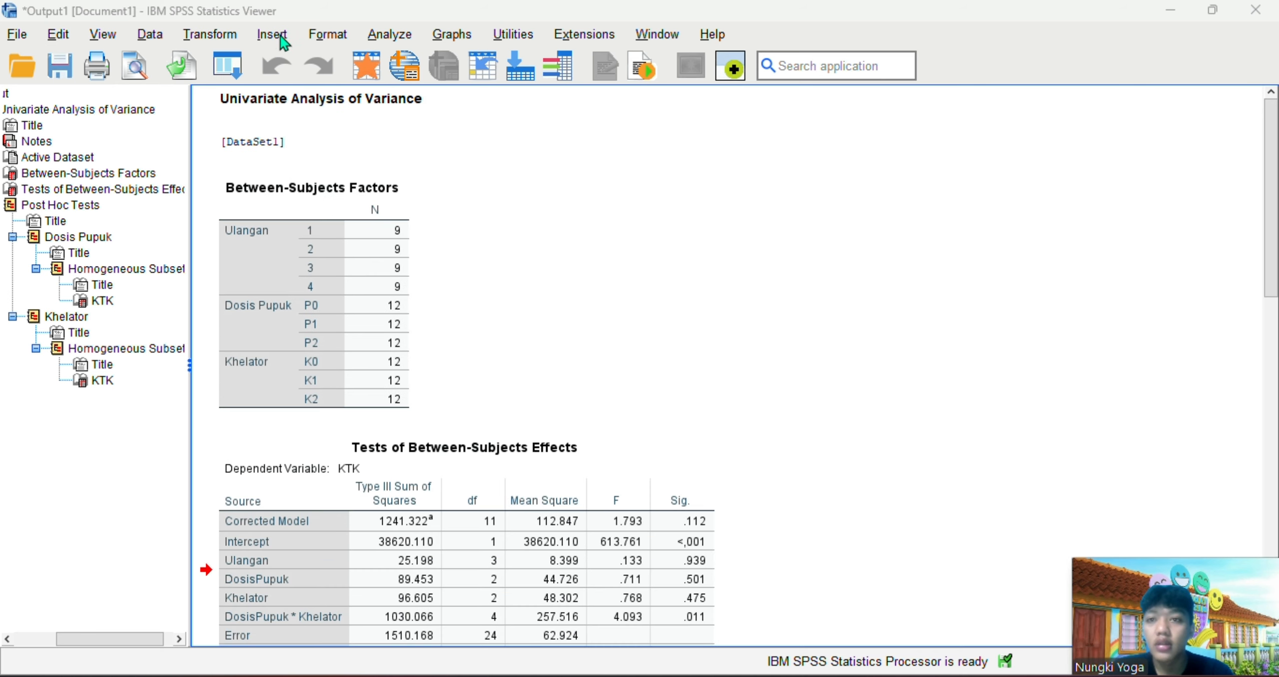
Reopen the Univariate analysis and replace the fixed factors Ulangan, Dosis Pupuk and Khelator with Kombinasi
{"action": "left_click", "coordinate": [394, 40]}
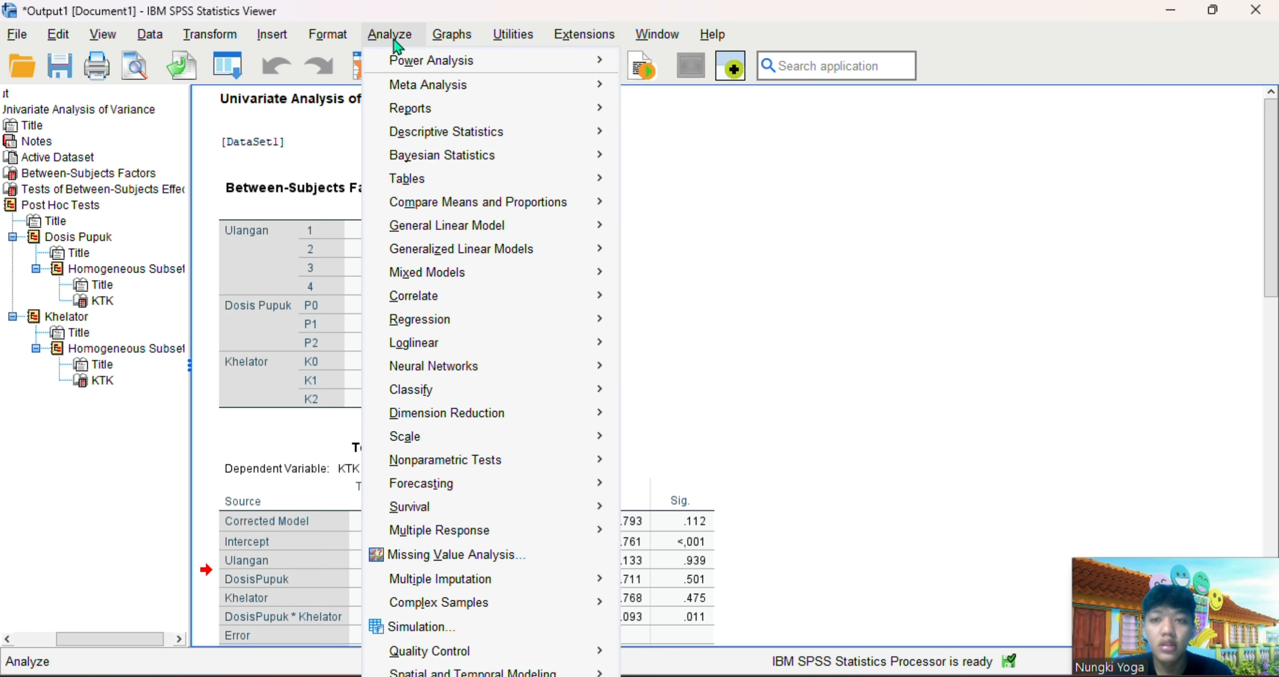
{"action": "mouse_move", "coordinate": [526, 224]}
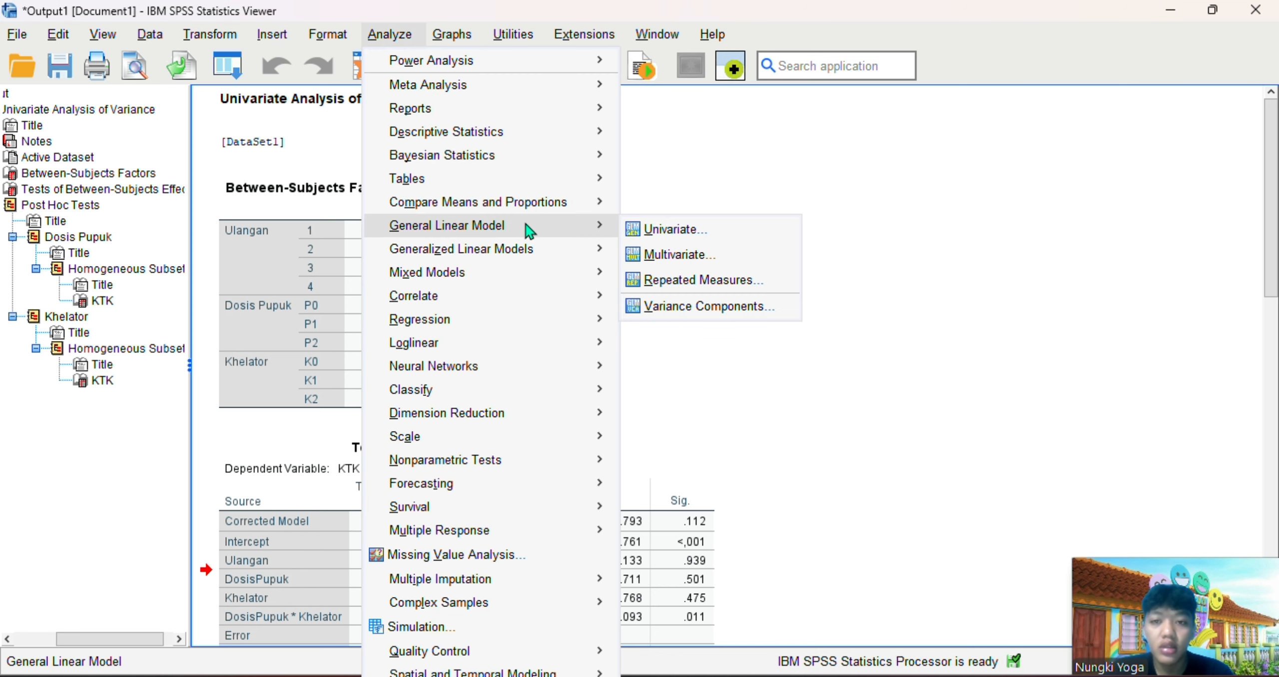
{"action": "left_click", "coordinate": [654, 232]}
{"action": "left_click", "coordinate": [594, 268]}
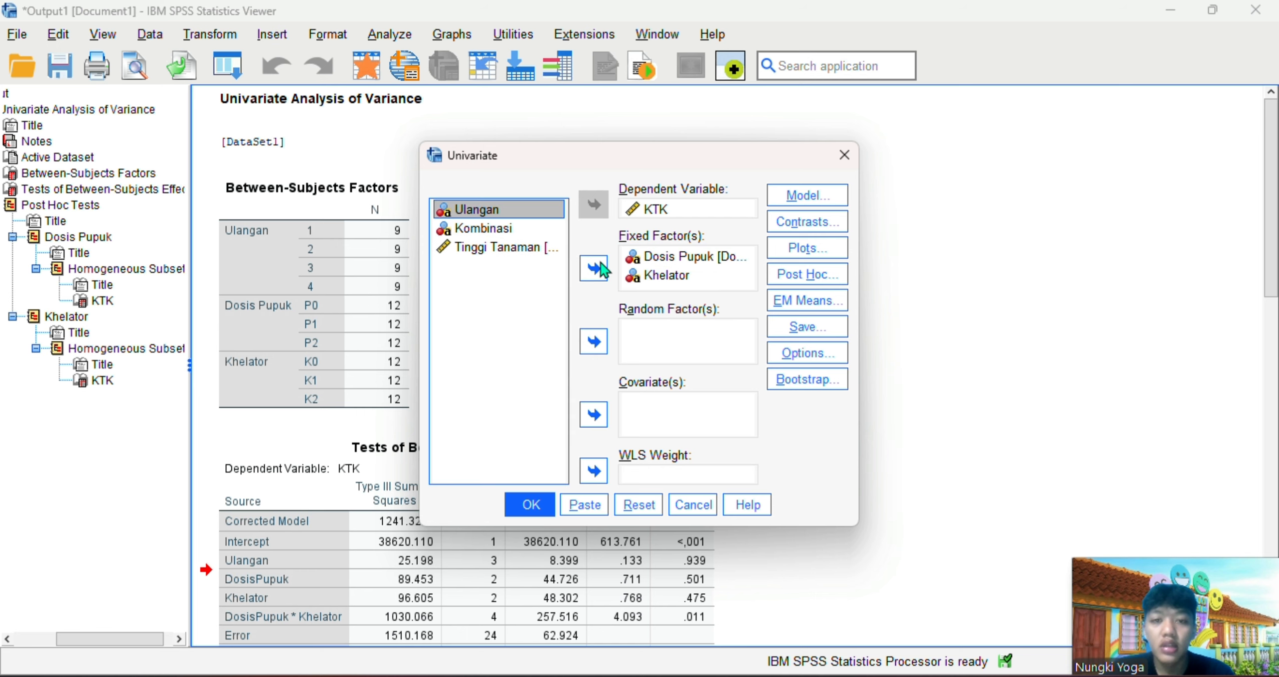
{"action": "left_click", "coordinate": [665, 257]}
{"action": "left_click", "coordinate": [594, 270]}
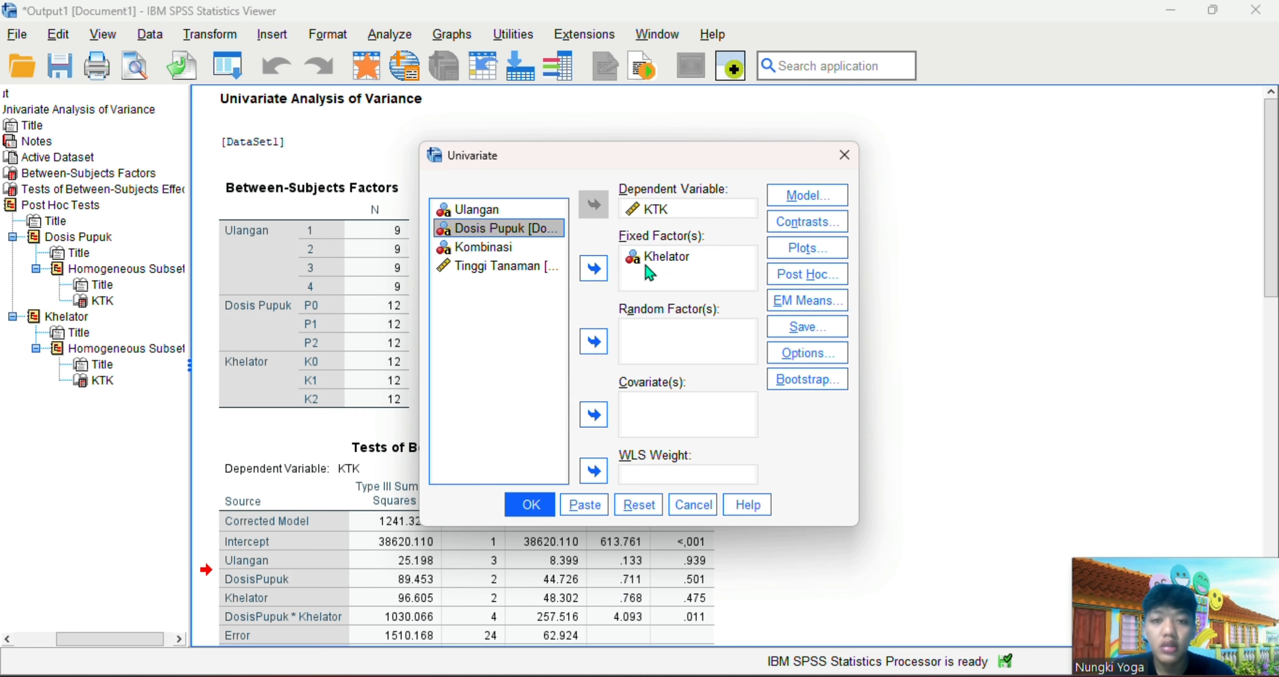
{"action": "left_click", "coordinate": [660, 275]}
{"action": "left_click", "coordinate": [595, 270]}
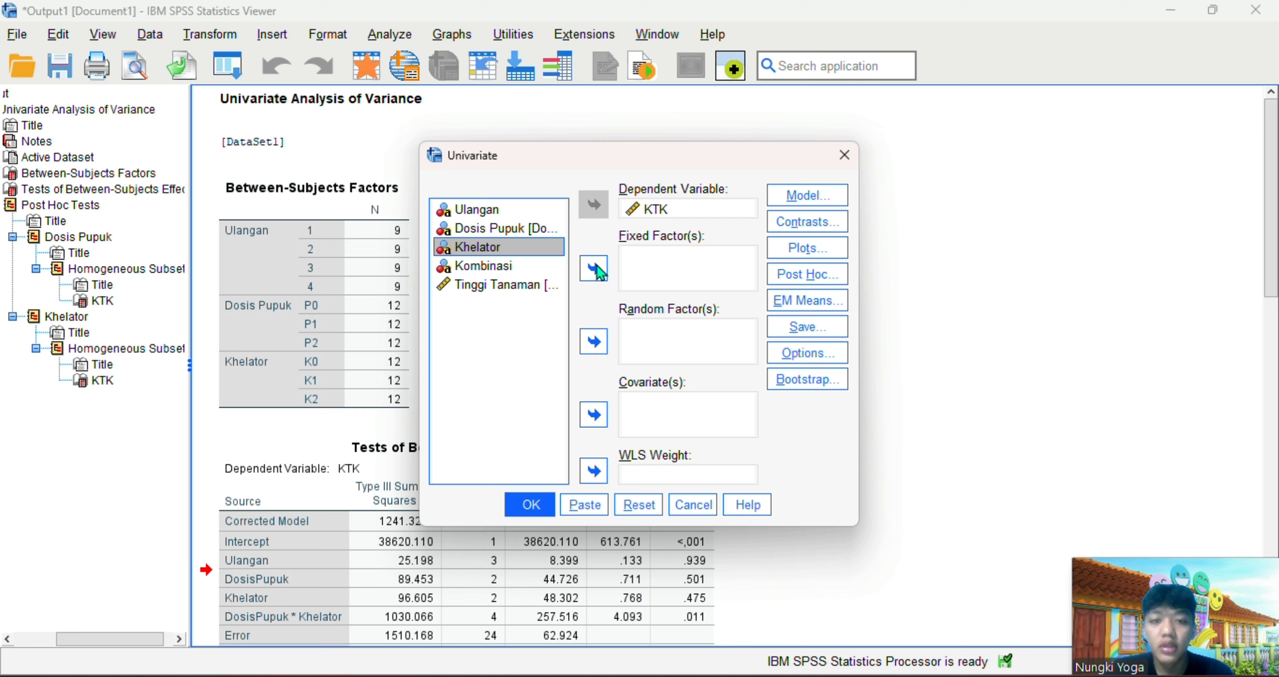
{"action": "left_click", "coordinate": [516, 266]}
{"action": "left_click", "coordinate": [603, 268]}
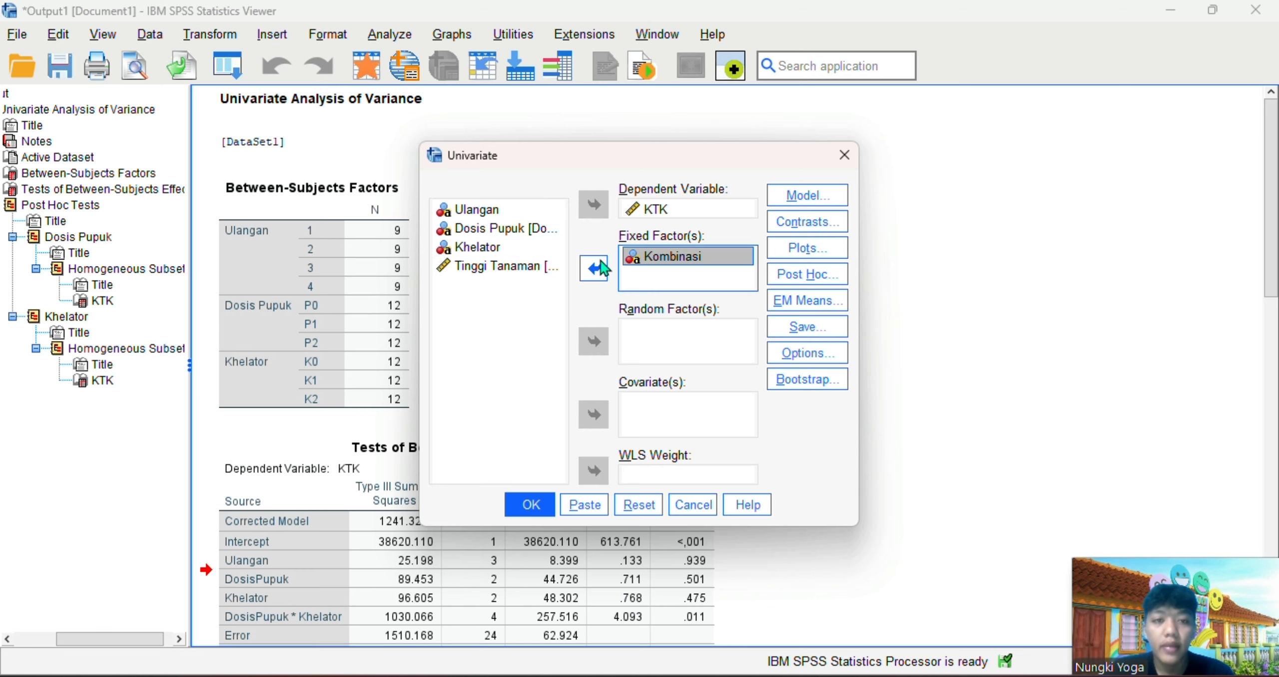
Build the Univariate model with Kombinasi as its term and accept the model specification
{"action": "left_click", "coordinate": [808, 195]}
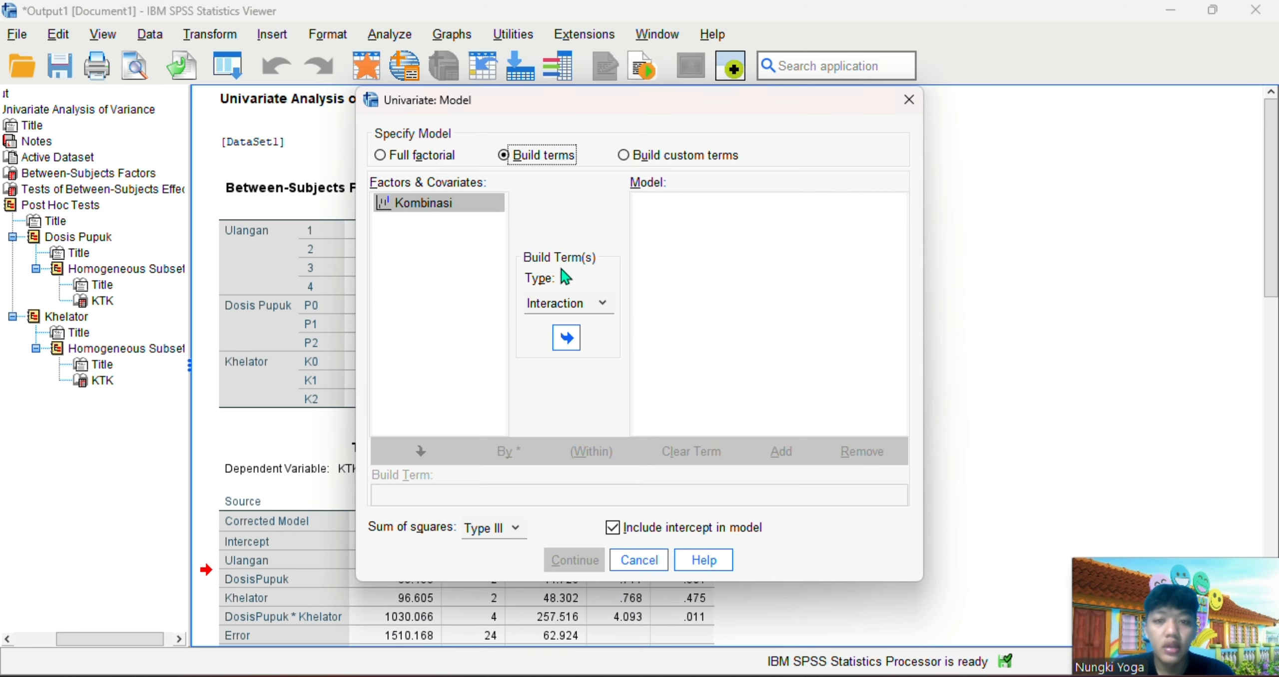
{"action": "left_click", "coordinate": [566, 338]}
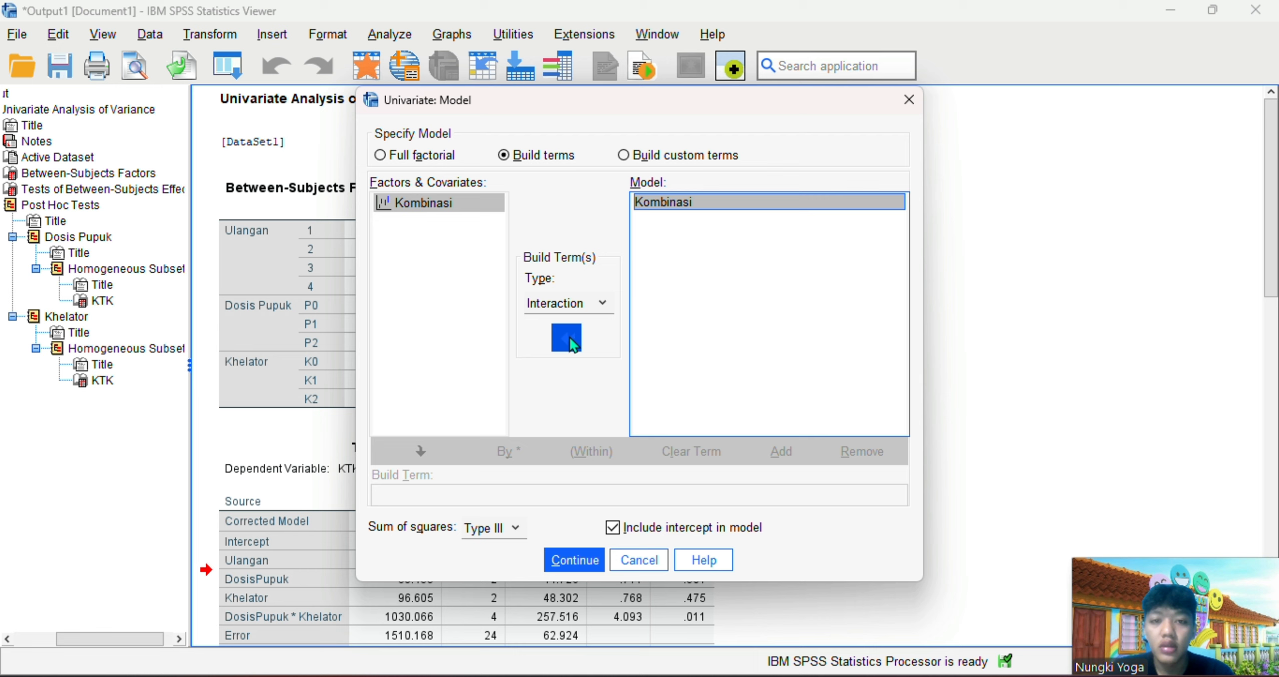
{"action": "left_click", "coordinate": [584, 563]}
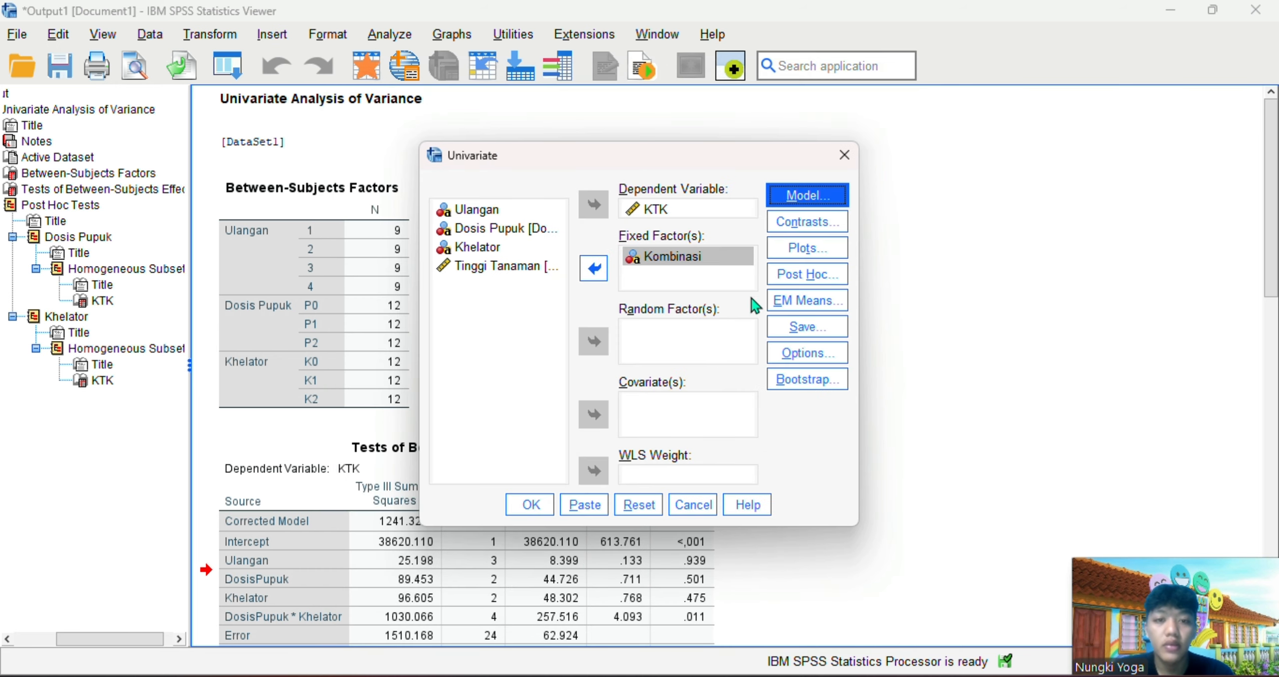
Request Duncan post hoc tests for Kombinasi and run the Univariate analysis on KTK
{"action": "left_click", "coordinate": [810, 278]}
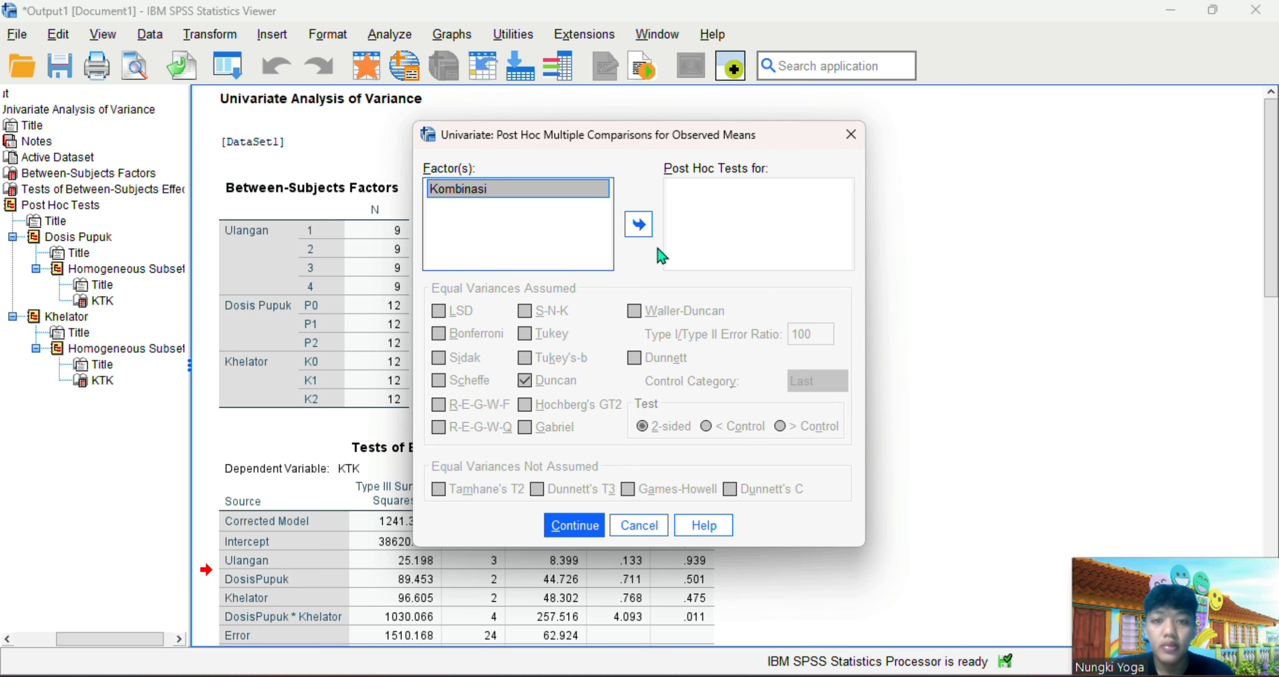
{"action": "left_click", "coordinate": [639, 224]}
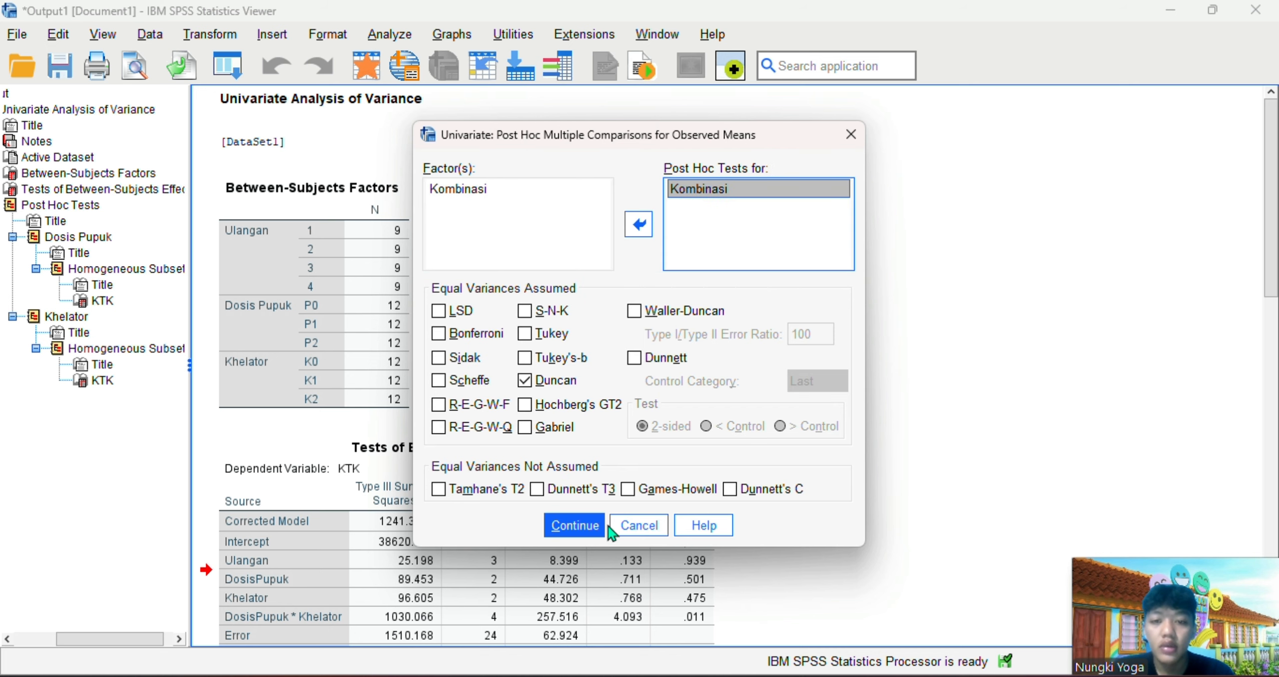
{"action": "left_click", "coordinate": [580, 526]}
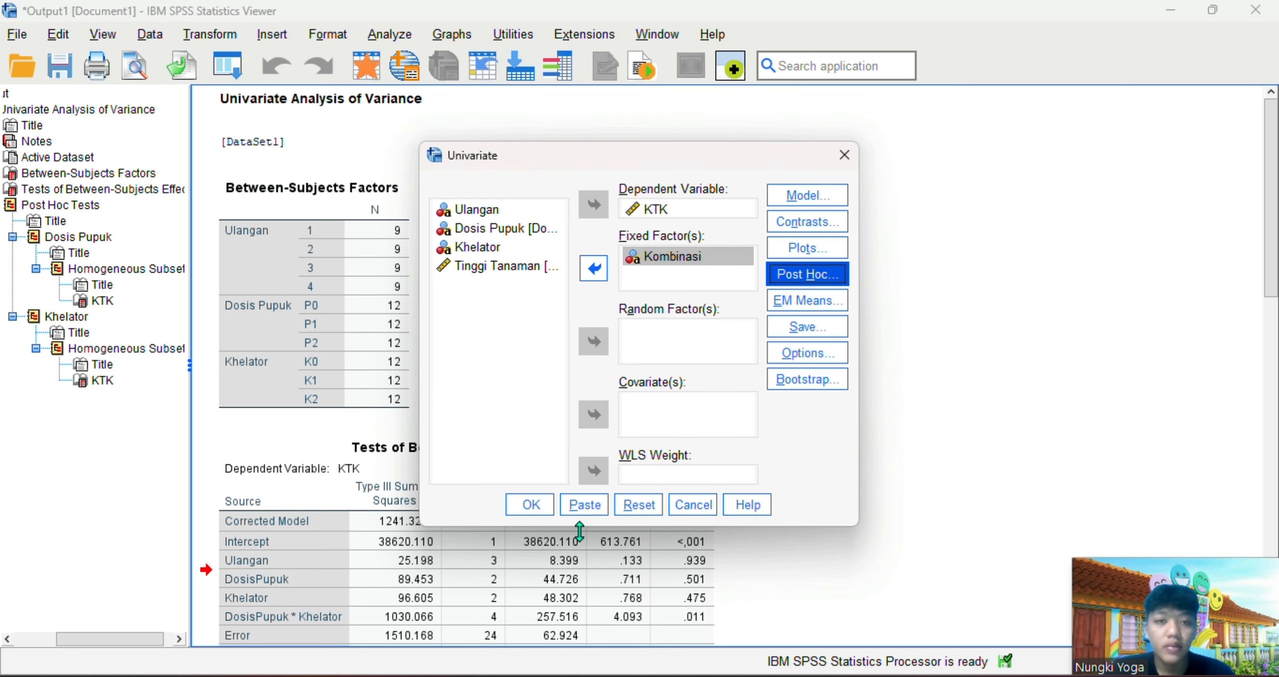
{"action": "left_click", "coordinate": [542, 500]}
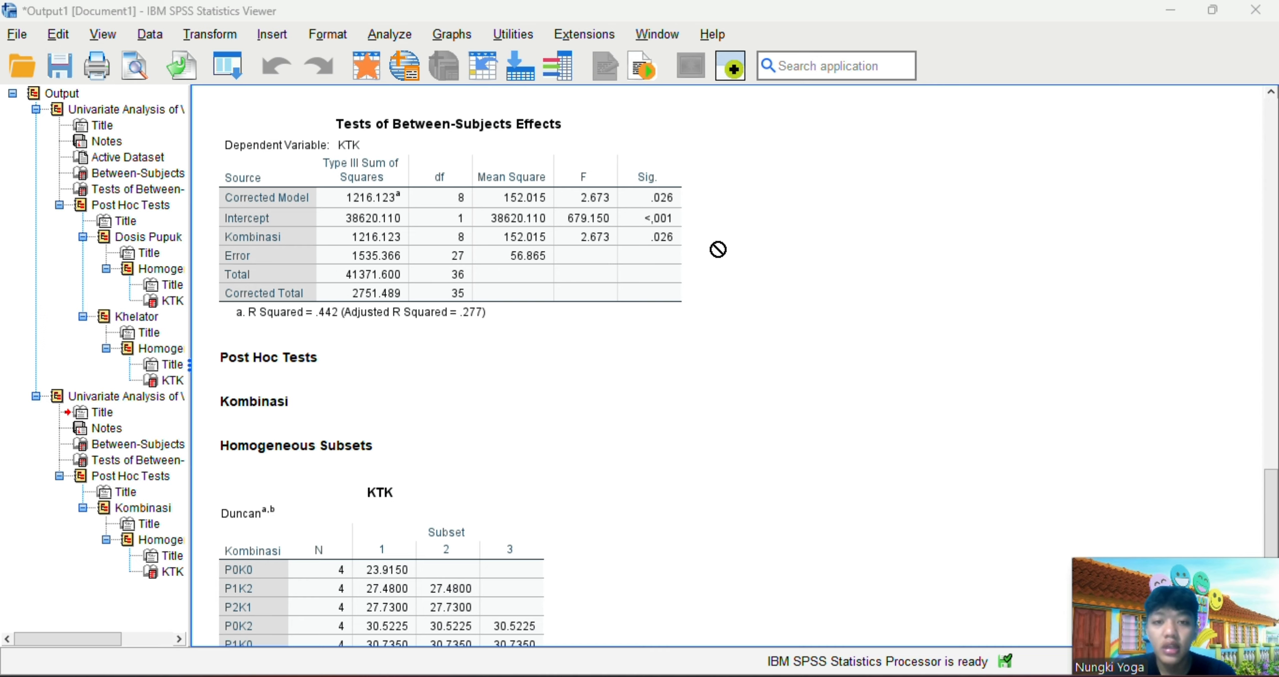
Examine the Duncan homogeneous subsets for Kombinasi and the between-subjects effects in the output
{"action": "scroll", "coordinate": [642, 360], "scroll_direction": "down", "scroll_amount": 3}
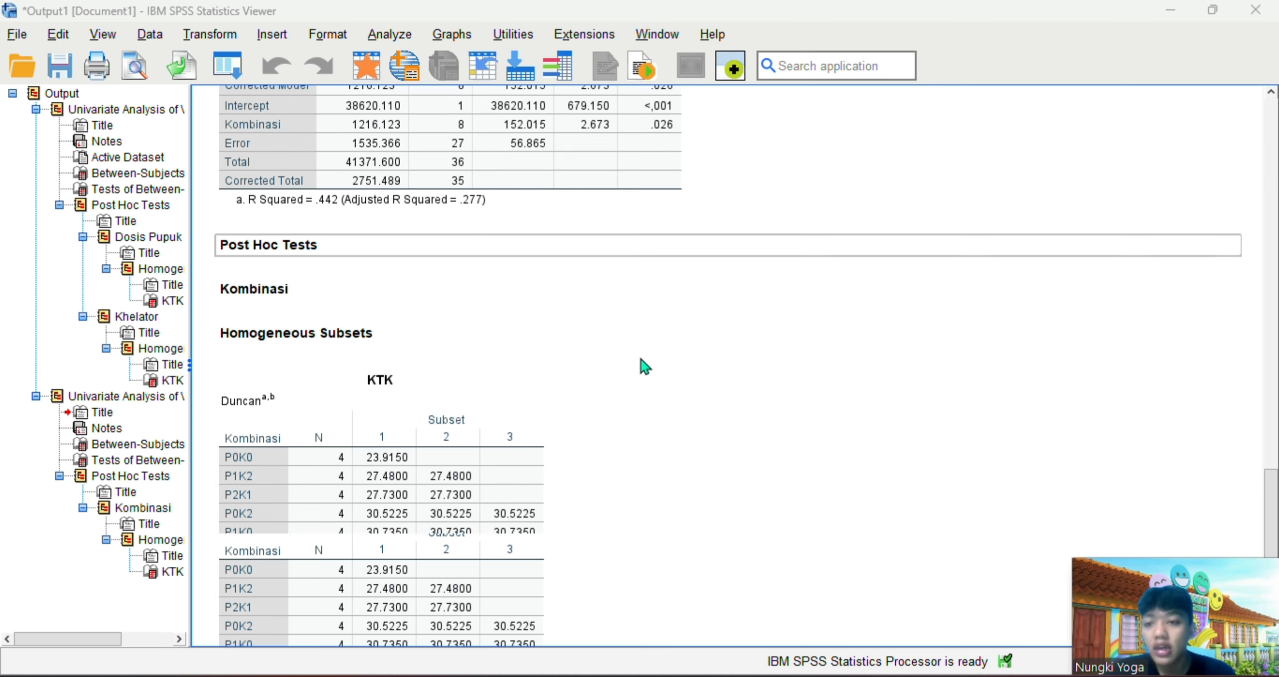
{"action": "scroll", "coordinate": [642, 364], "scroll_direction": "down", "scroll_amount": 3}
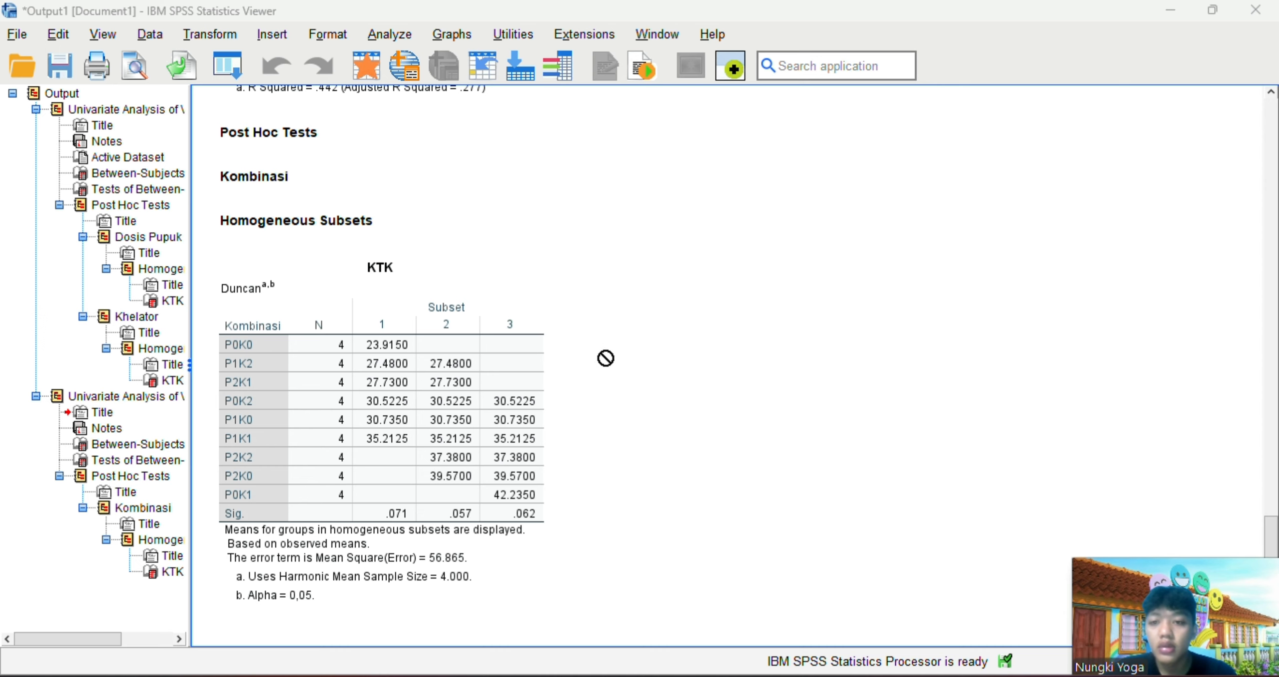
{"action": "scroll", "coordinate": [605, 358], "scroll_direction": "up", "scroll_amount": 3}
{"action": "scroll", "coordinate": [605, 358], "scroll_direction": "up", "scroll_amount": 12}
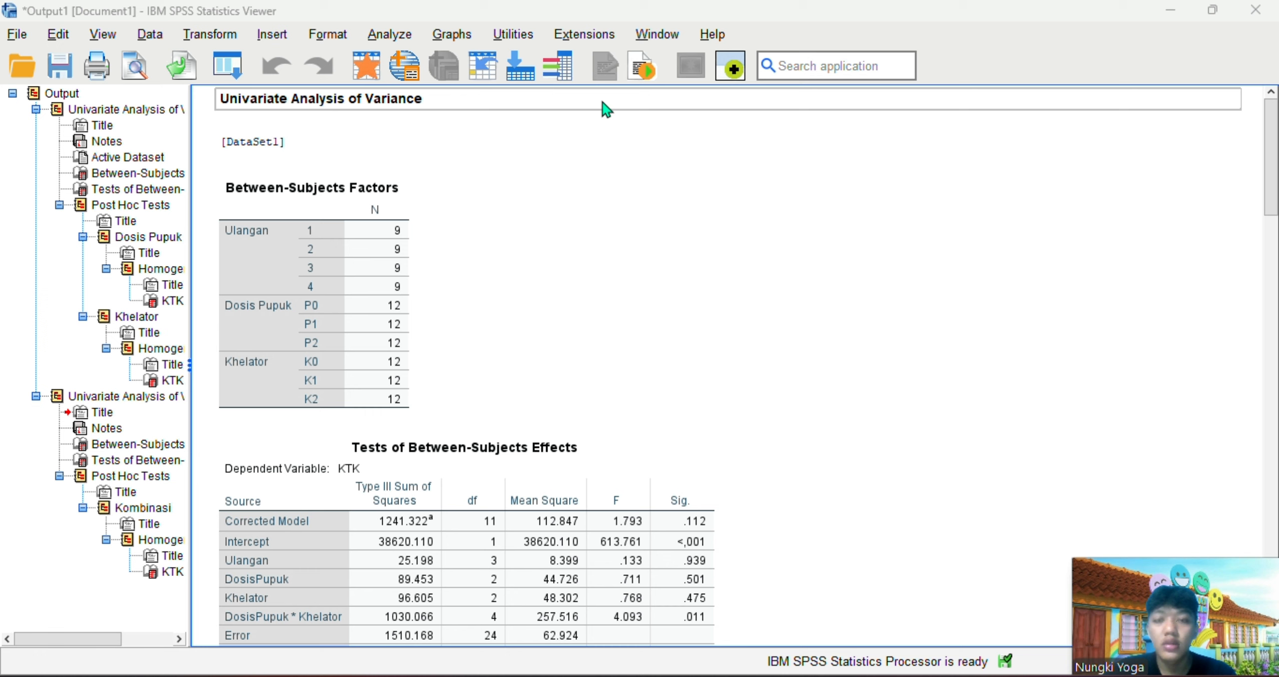
Run a two-tailed Pearson bivariate correlation between KTK and Tinggi Tanaman
{"action": "left_click", "coordinate": [388, 35]}
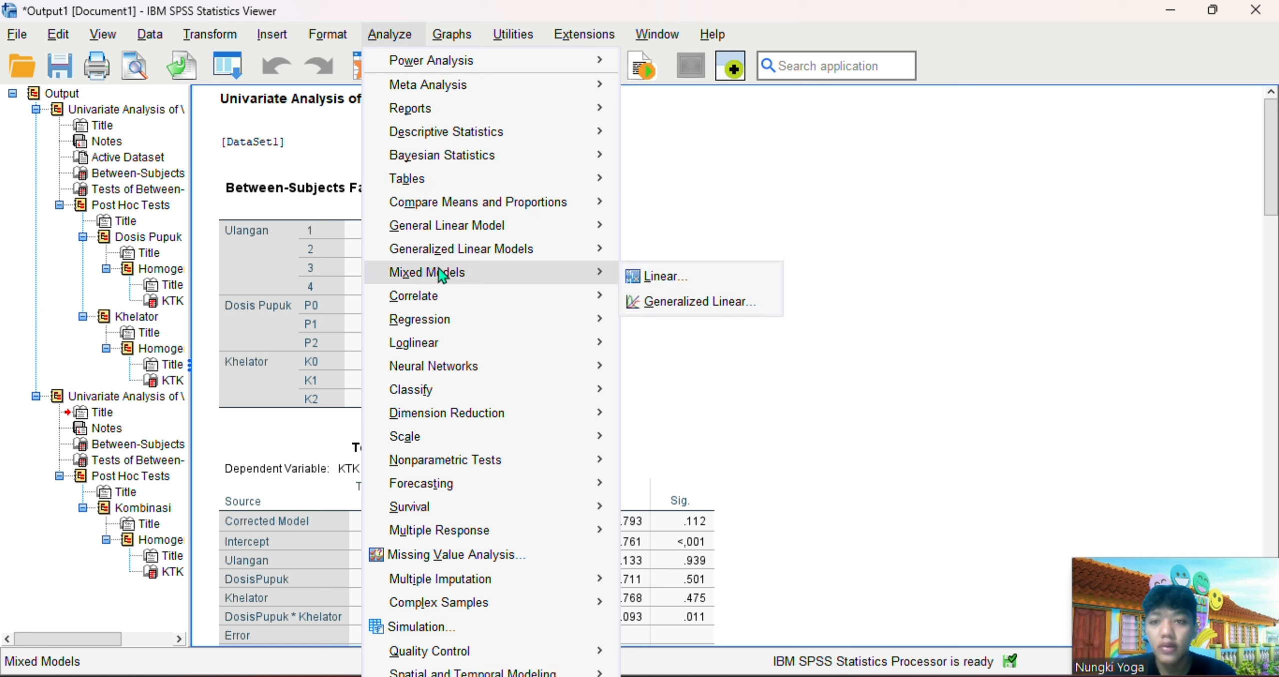
{"action": "mouse_move", "coordinate": [515, 294]}
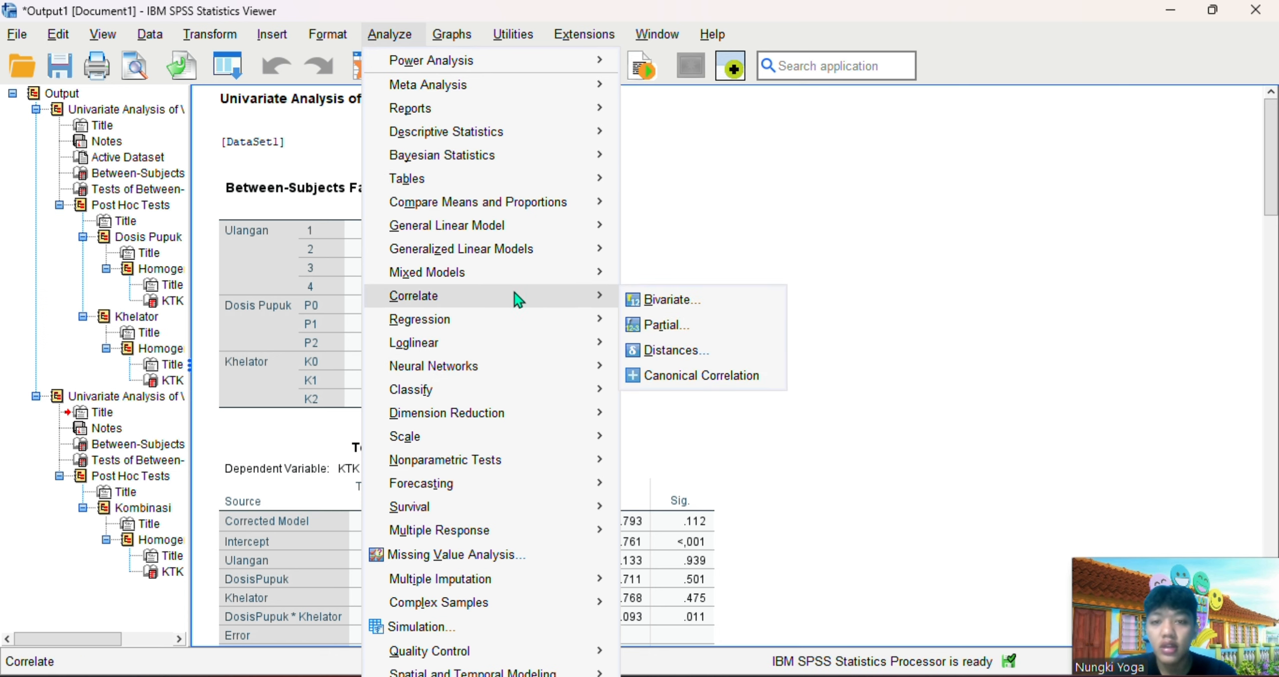
{"action": "left_click", "coordinate": [654, 303]}
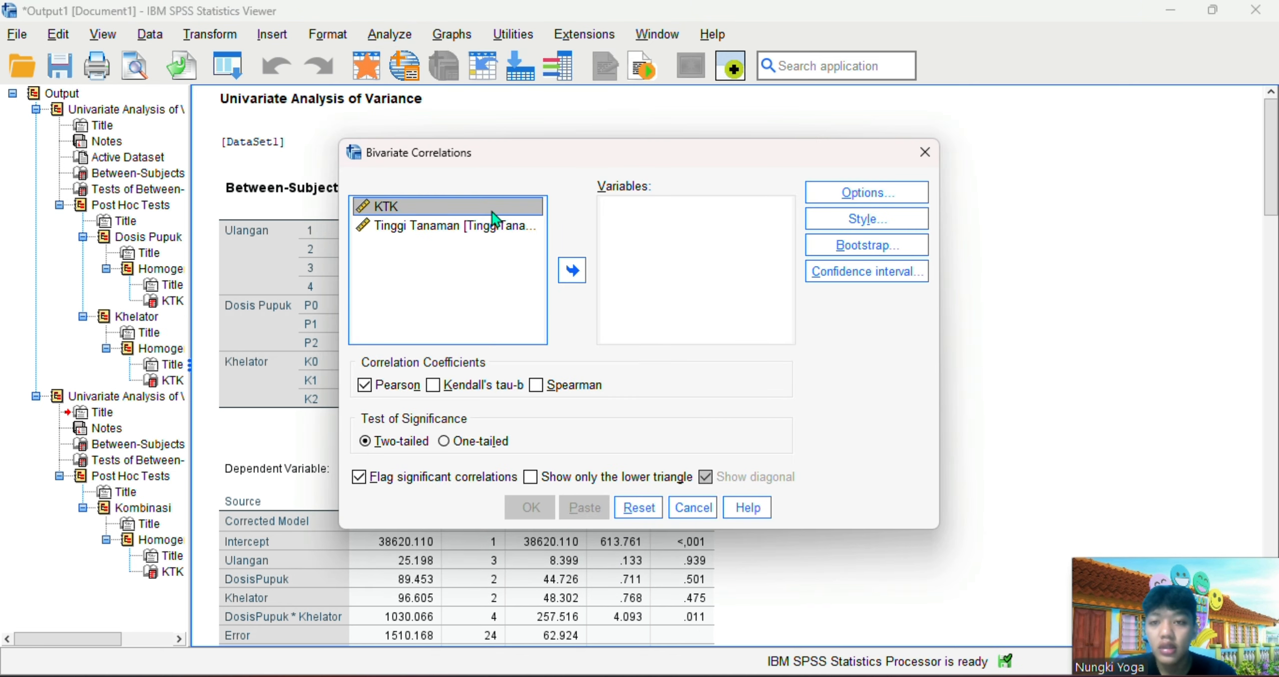
{"action": "left_click", "coordinate": [573, 270]}
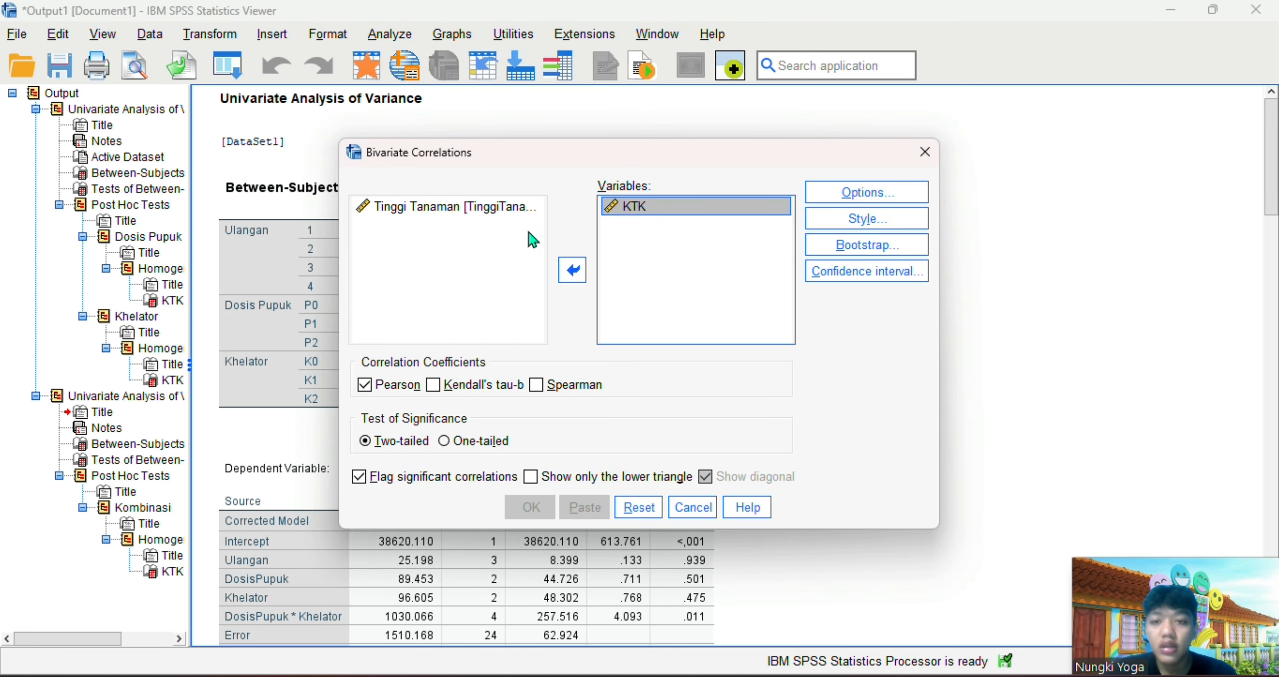
{"action": "left_click", "coordinate": [502, 216]}
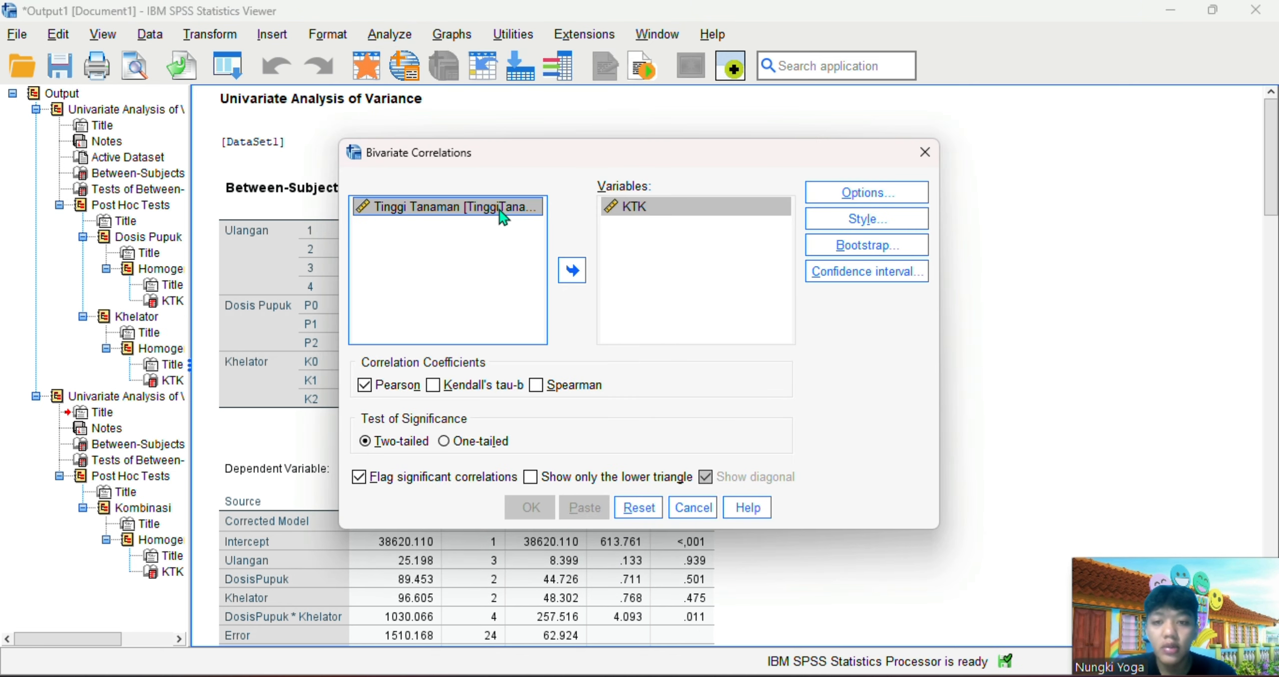
{"action": "left_click", "coordinate": [569, 275]}
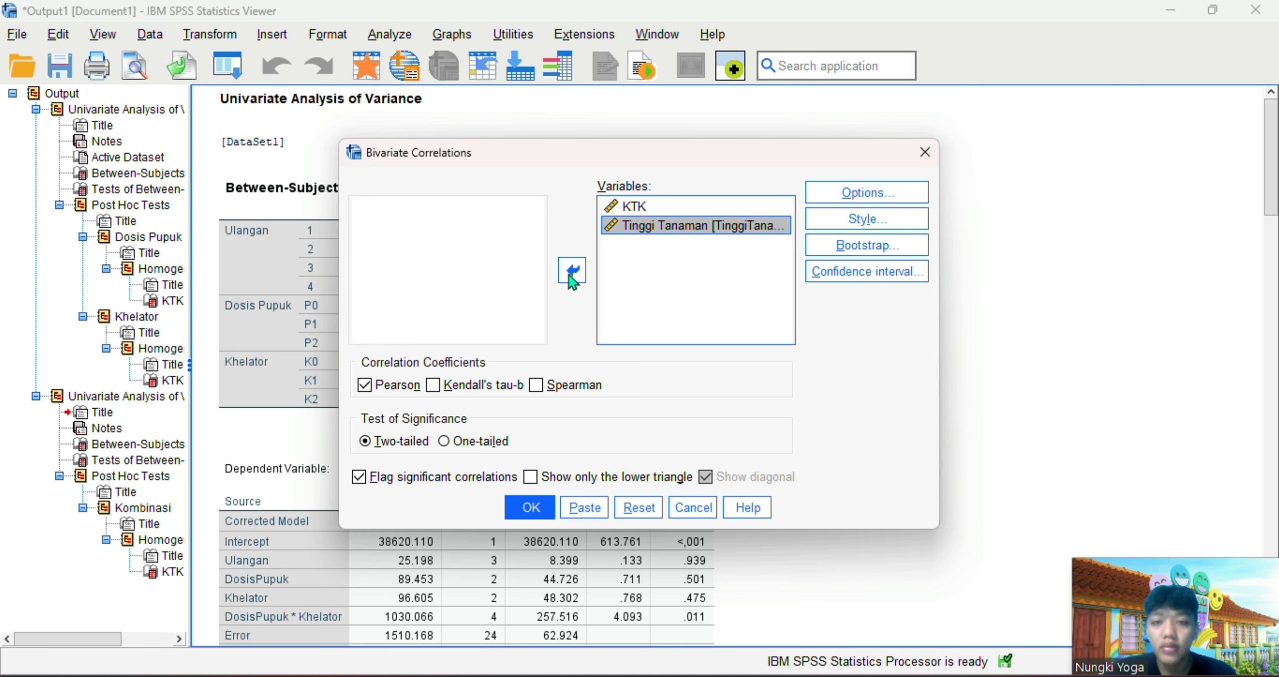
{"action": "left_click", "coordinate": [532, 513]}
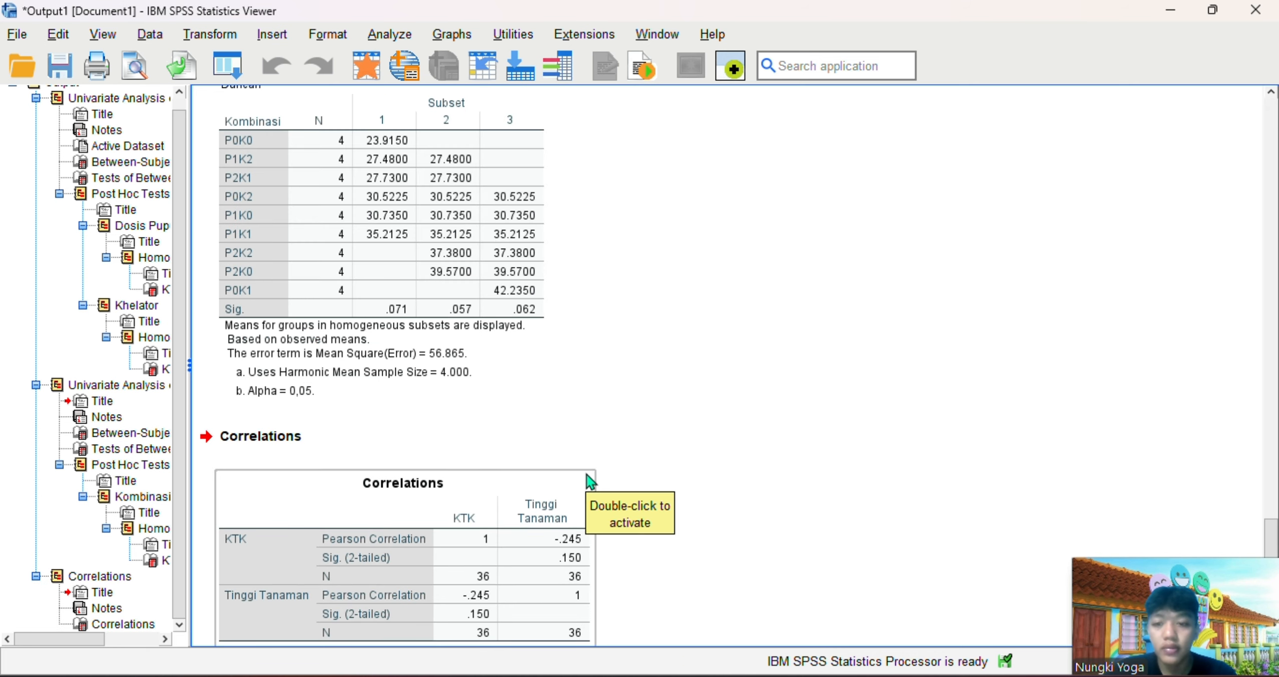
{"action": "scroll", "coordinate": [587, 474], "scroll_direction": "down", "scroll_amount": 1}
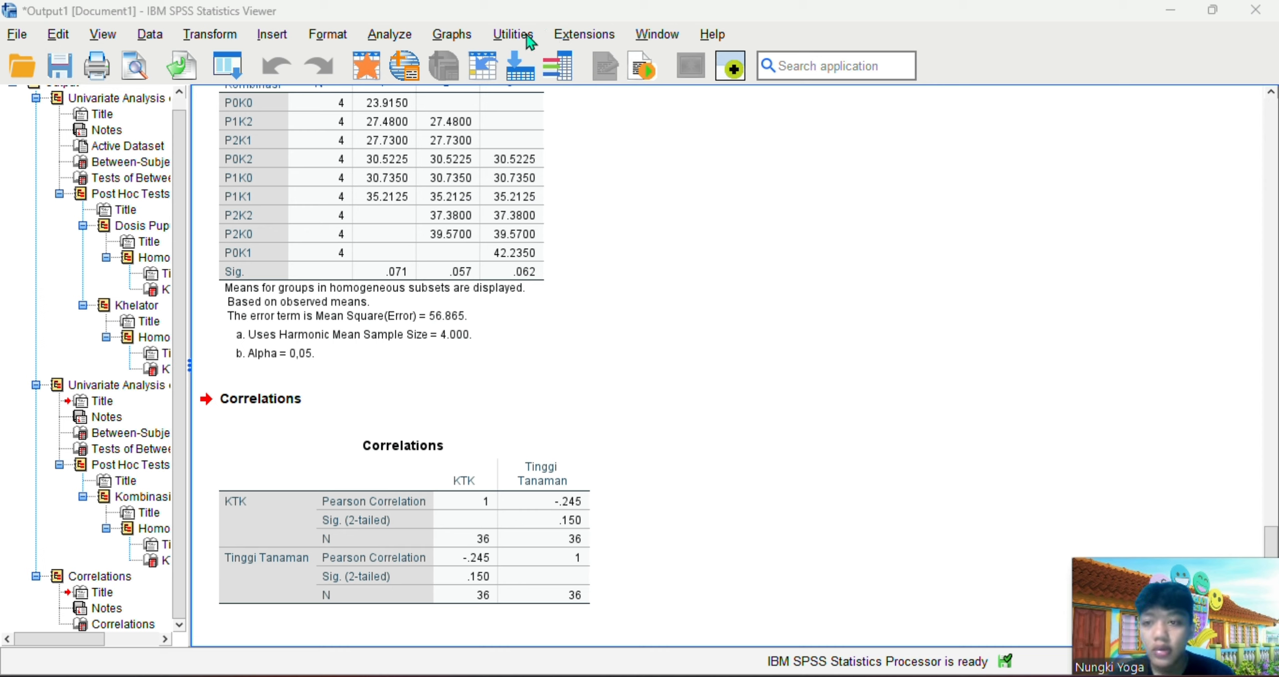
Create a simple scatterplot with Tinggi Tanaman on the Y axis and KTK on the X axis
{"action": "left_click", "coordinate": [452, 34]}
{"action": "left_click", "coordinate": [487, 330]}
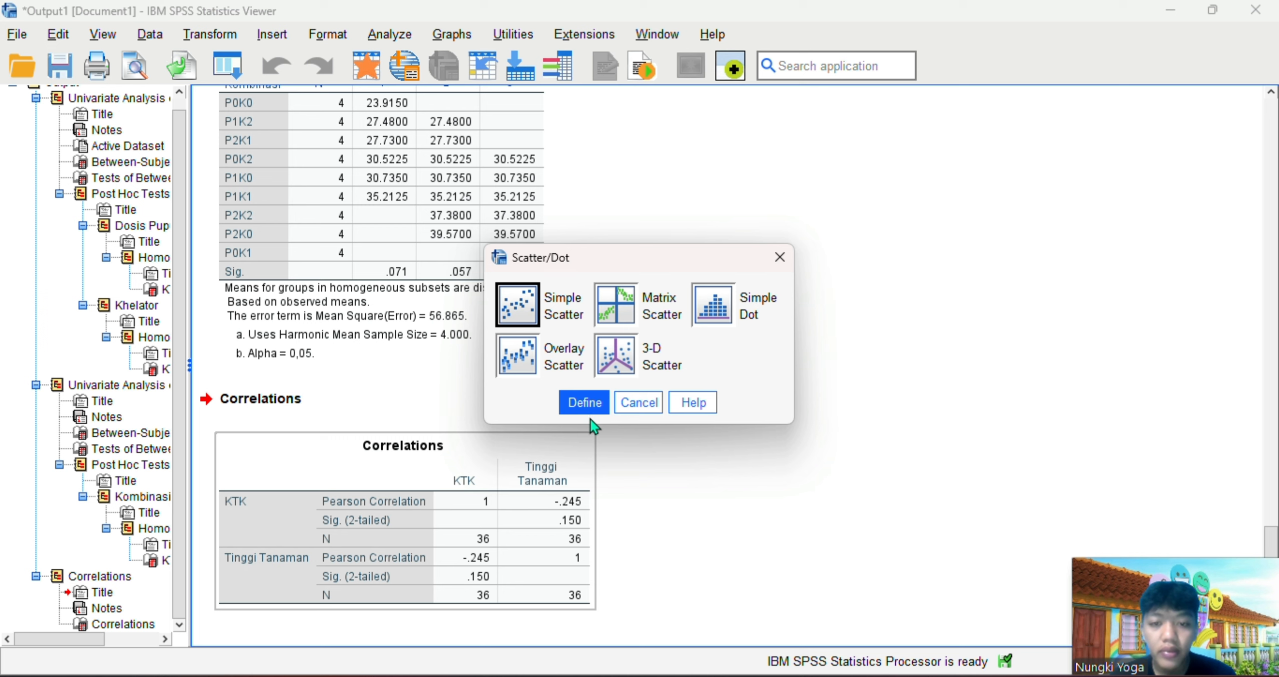
{"action": "left_click", "coordinate": [591, 420]}
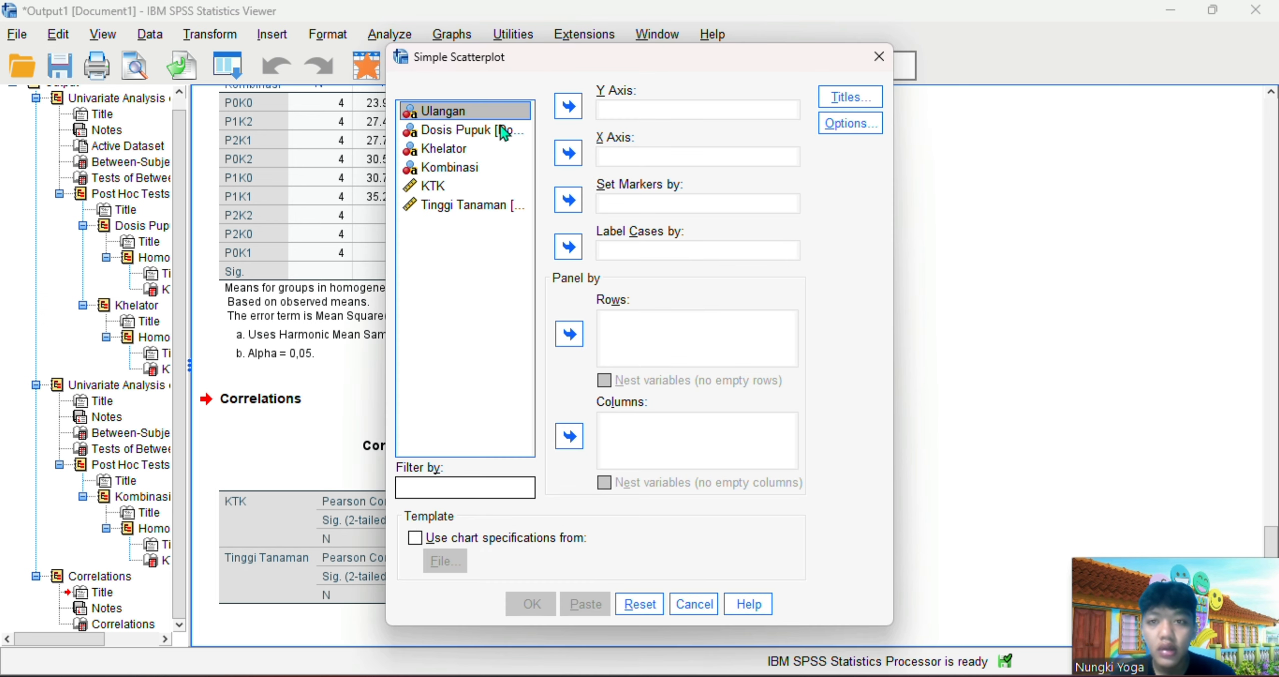
{"action": "left_click", "coordinate": [612, 113]}
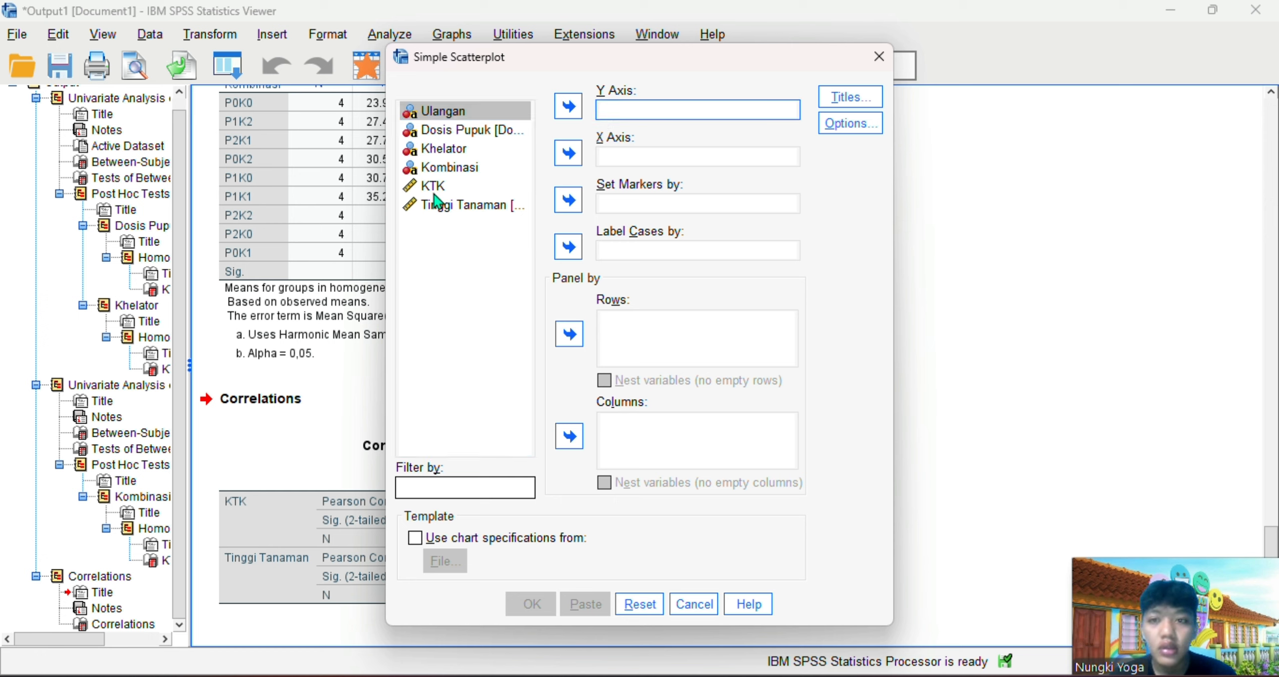
{"action": "left_click", "coordinate": [457, 204]}
{"action": "left_click", "coordinate": [458, 204]}
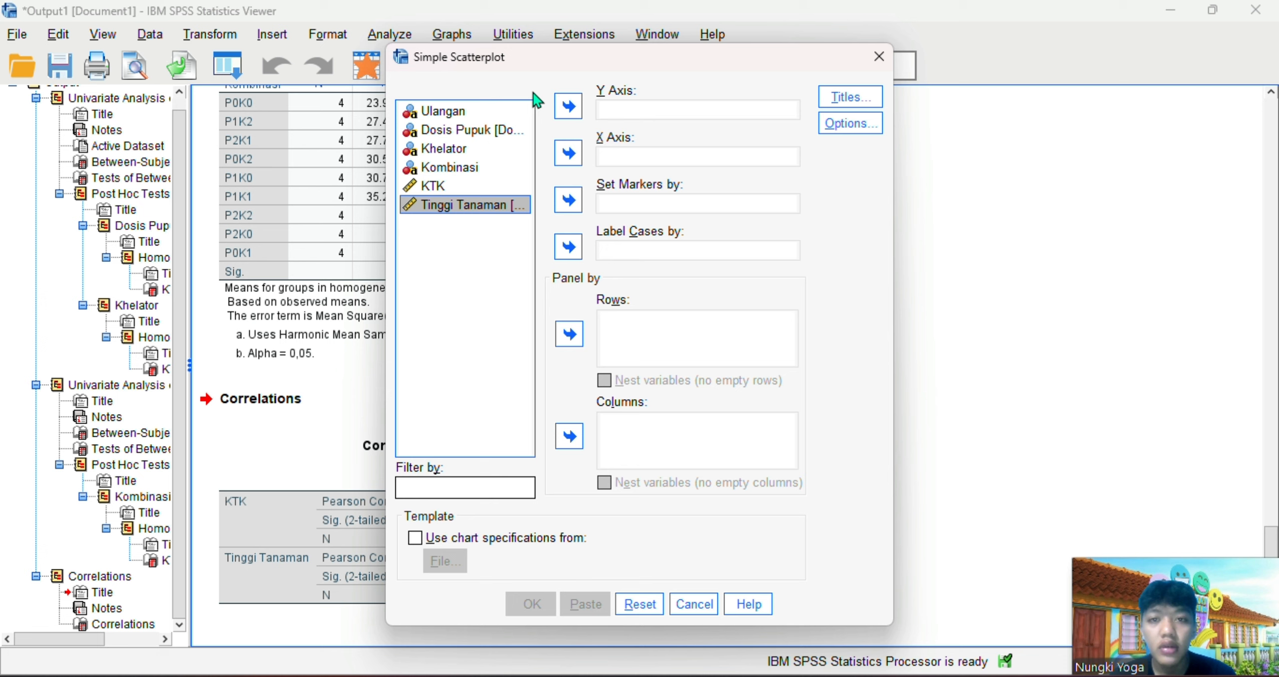
{"action": "left_click", "coordinate": [568, 106]}
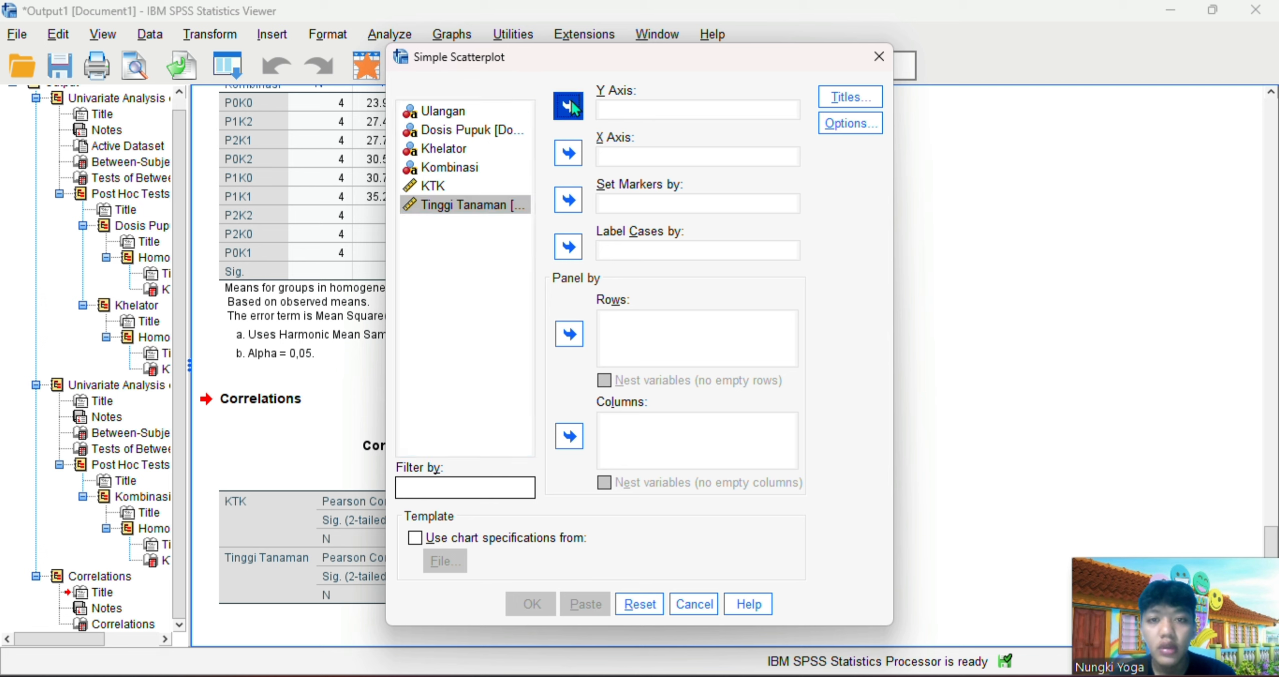
{"action": "left_click", "coordinate": [440, 185]}
{"action": "left_click", "coordinate": [568, 154]}
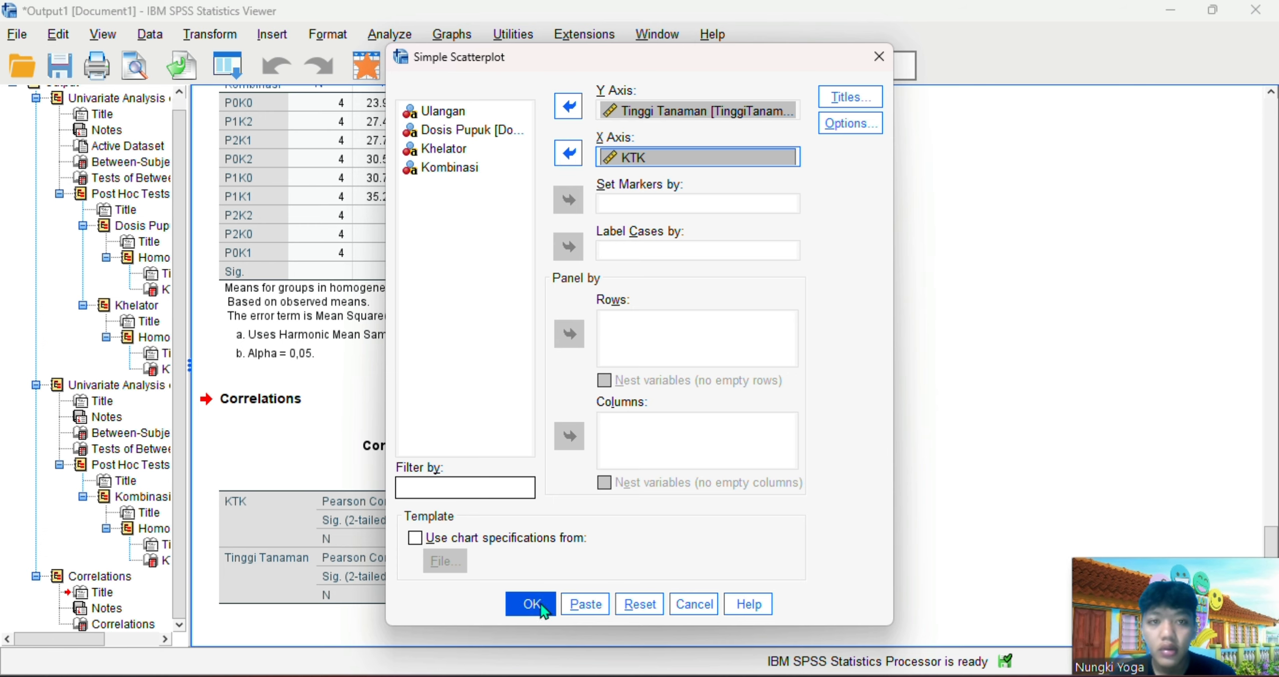
{"action": "left_click", "coordinate": [540, 604]}
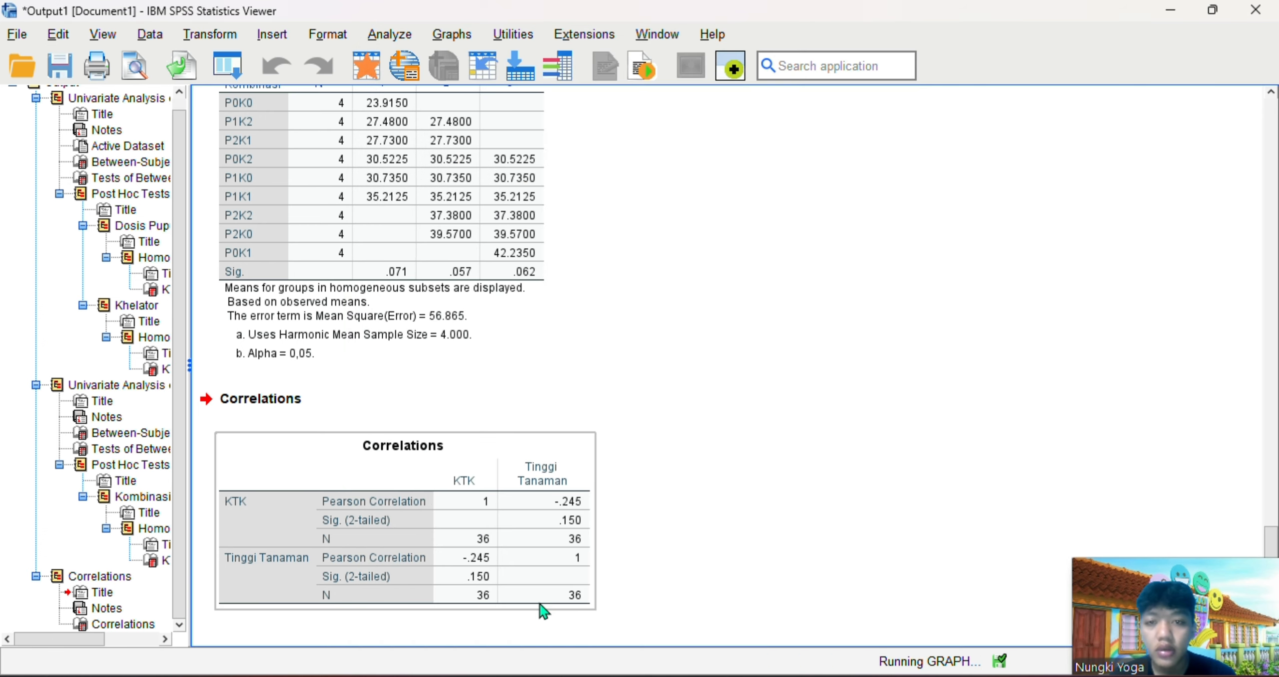
Open the scatterplot for editing, add a linear fit line at total, and close the chart editor
{"action": "double_click", "coordinate": [610, 468]}
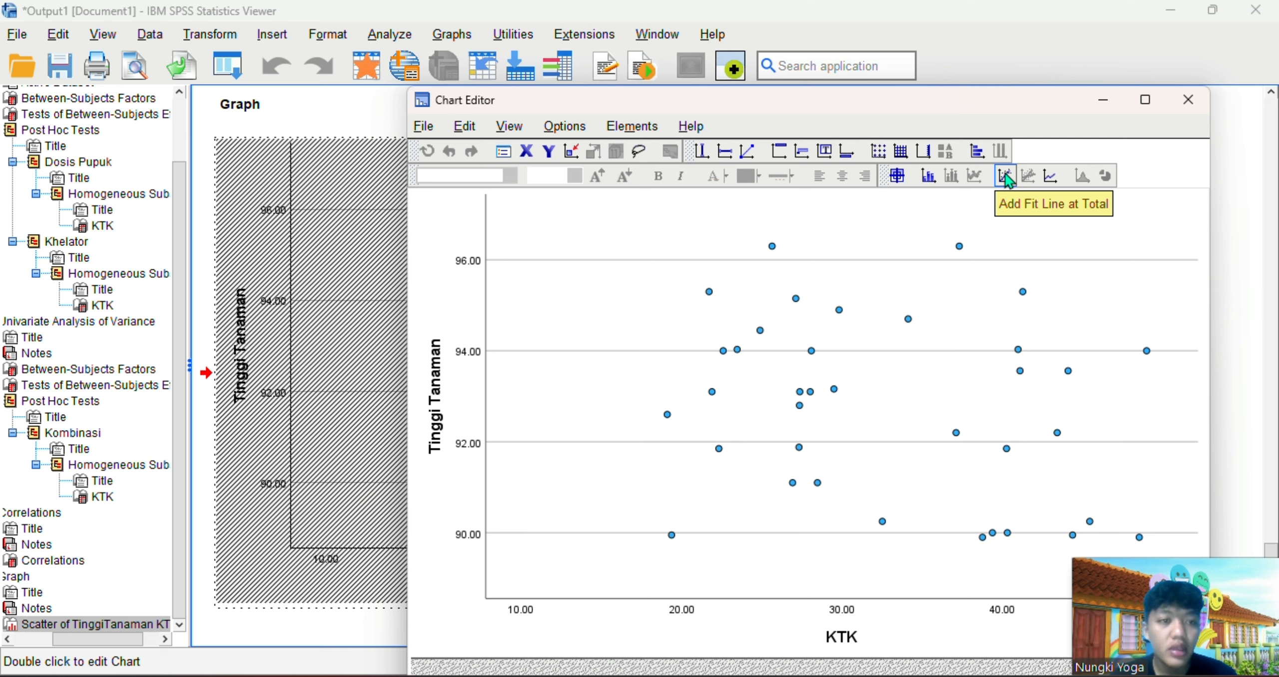
{"action": "left_click", "coordinate": [1005, 176]}
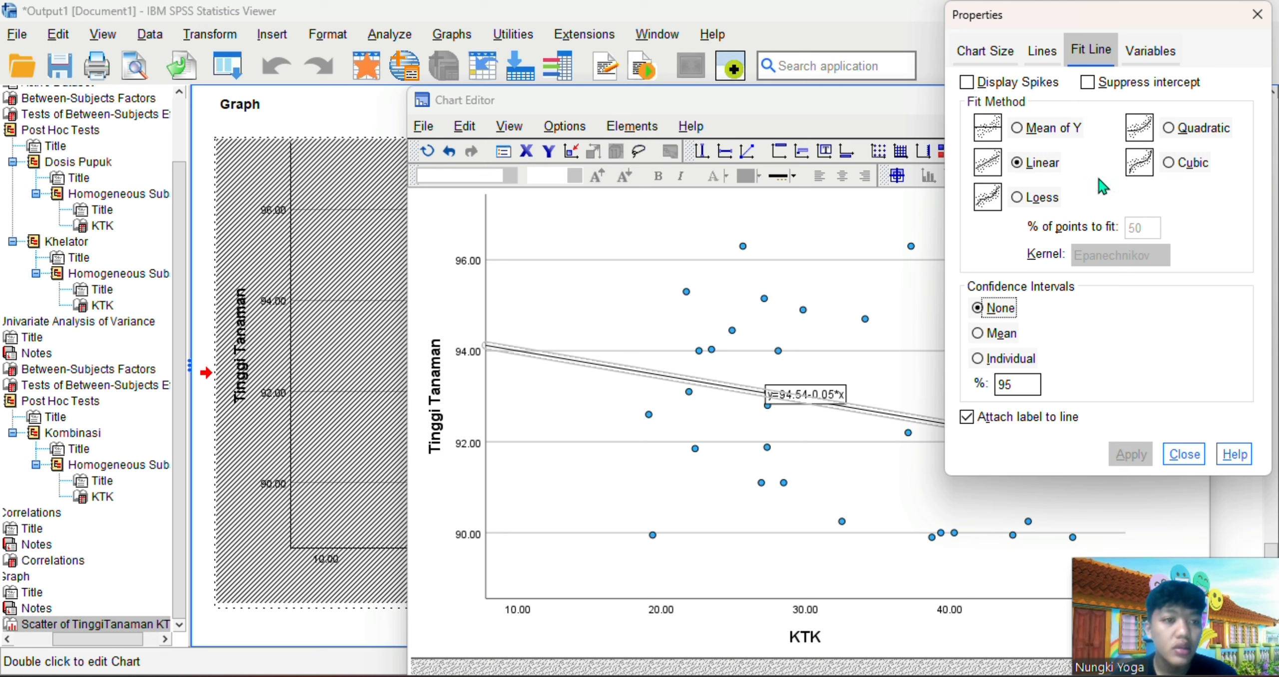
{"action": "left_click", "coordinate": [1034, 170]}
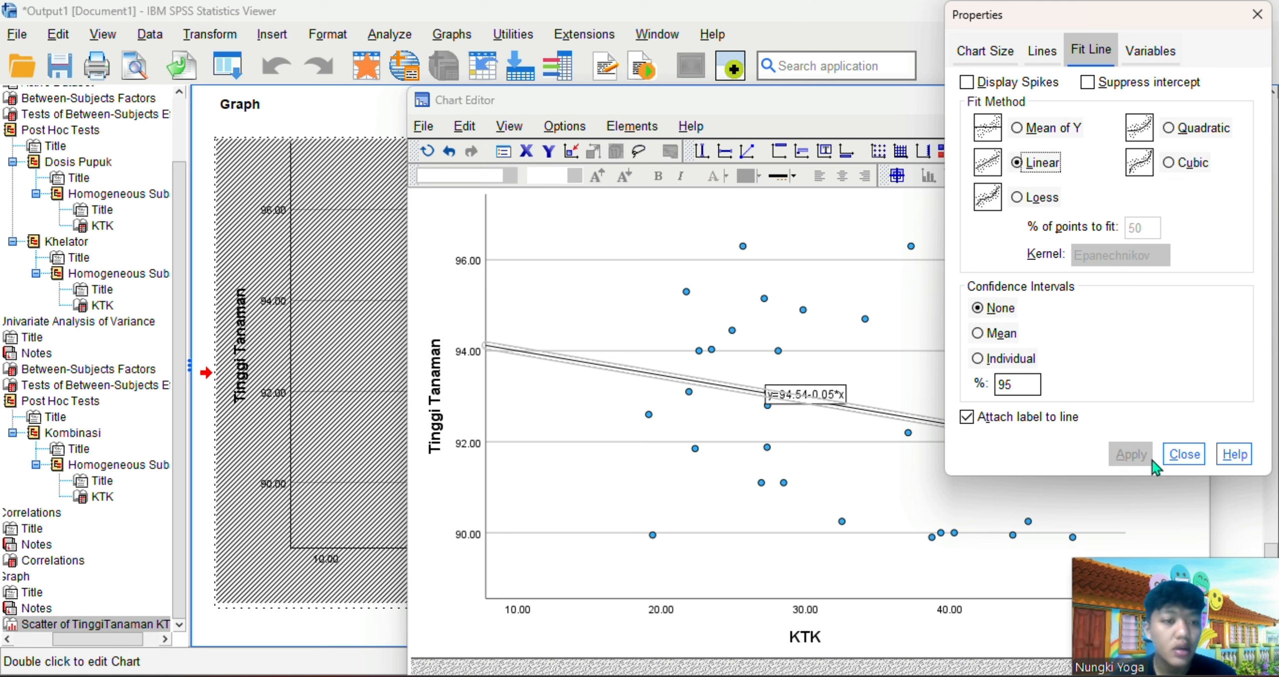
{"action": "left_click", "coordinate": [1183, 454]}
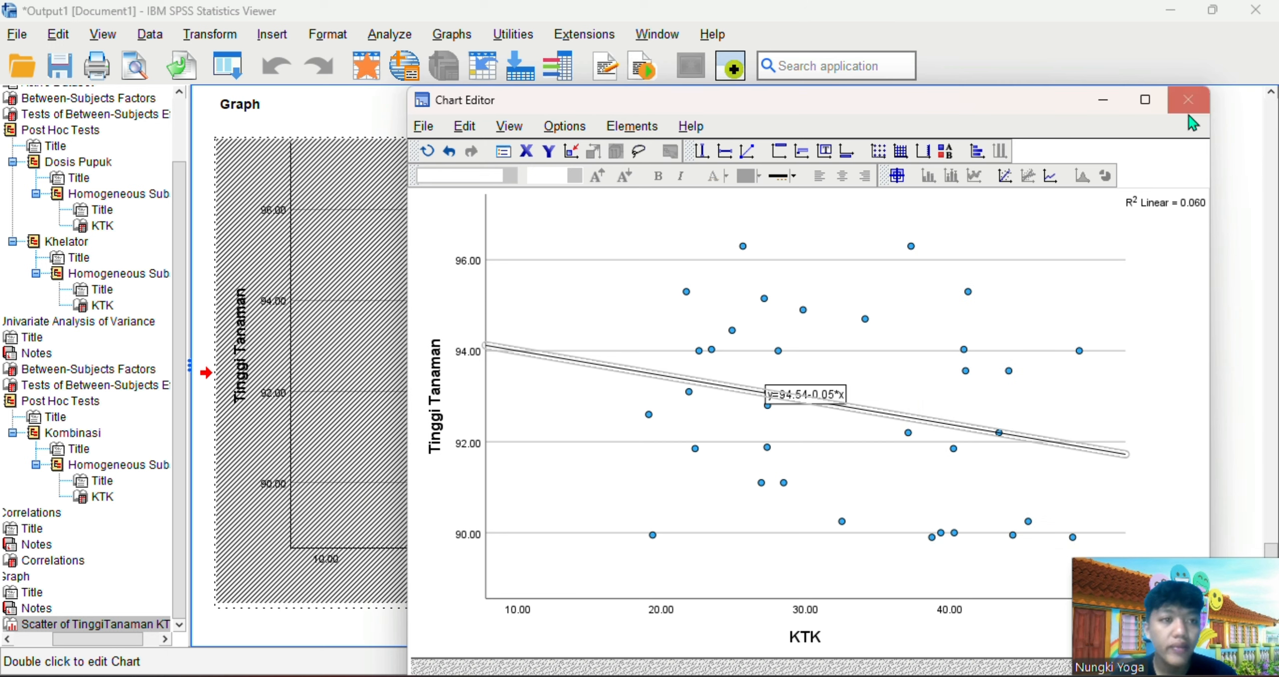
{"action": "left_click", "coordinate": [1189, 100]}
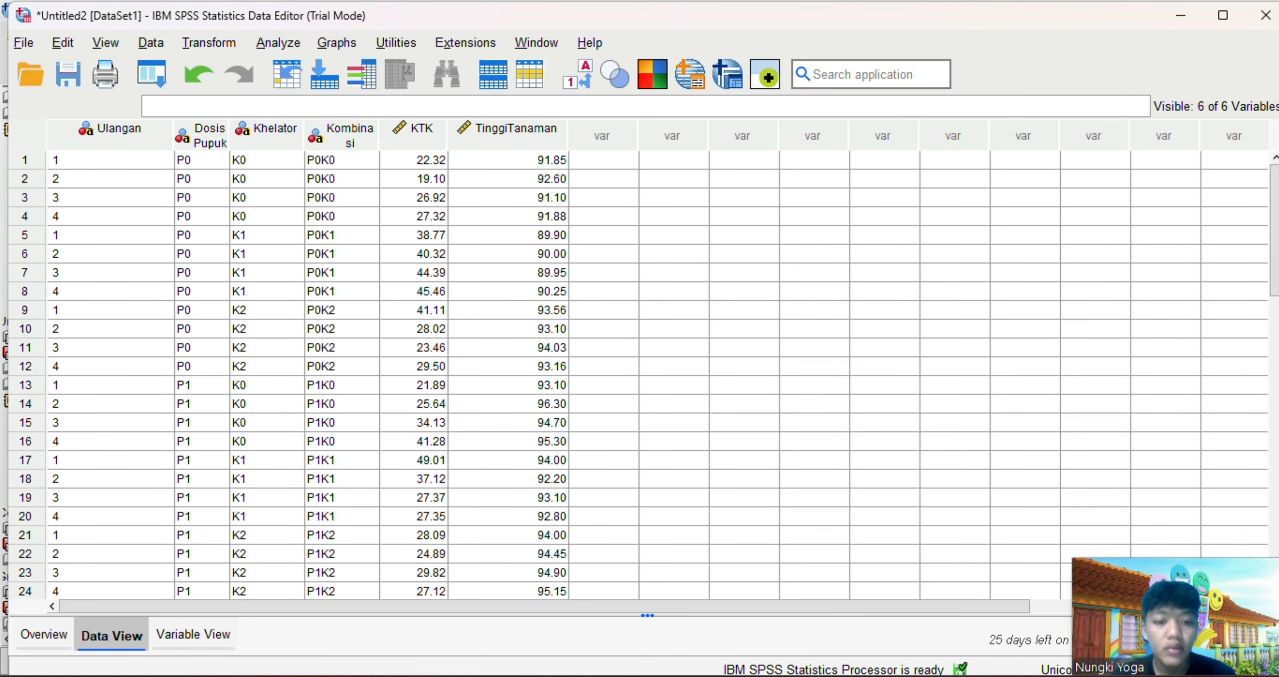
Return to the output document and examine the Tinggi Tanaman by KTK scatterplot with its fit line
{"action": "mouse_move", "coordinate": [903, 674]}
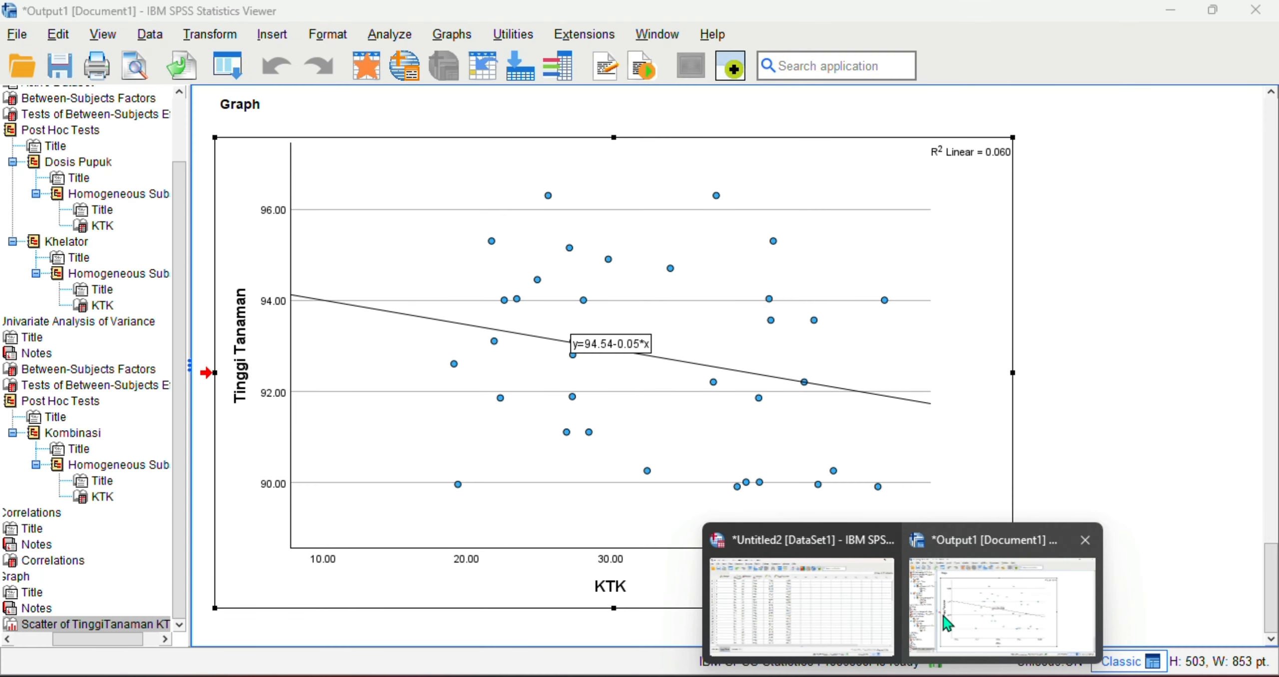
{"action": "left_click", "coordinate": [948, 623]}
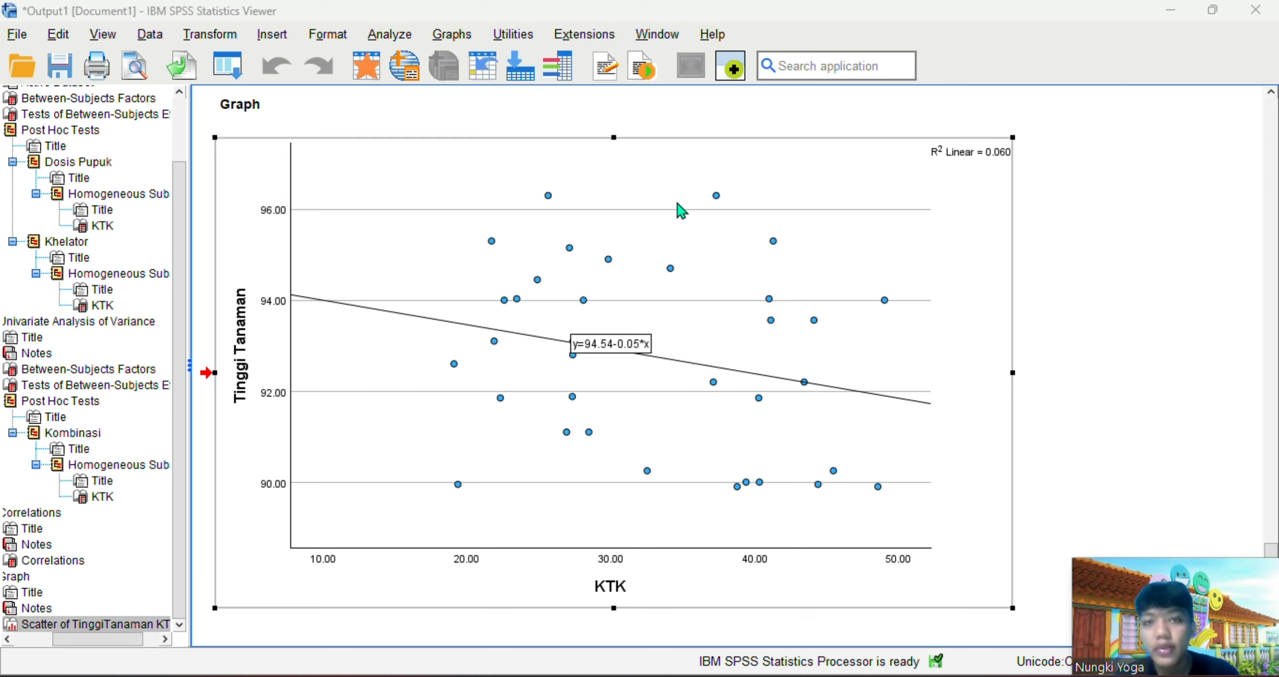
{"action": "left_click_drag", "start_coordinate": [1005, 325], "coordinate": [1056, 315]}
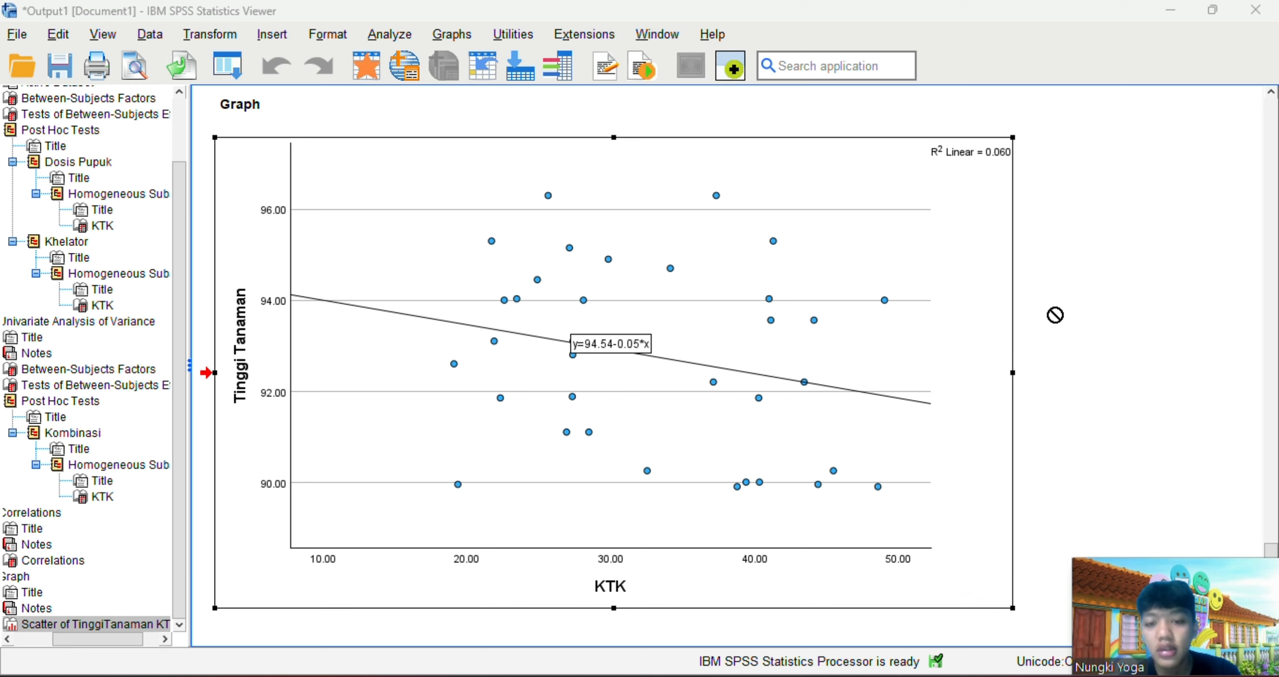
{"action": "left_click_drag", "start_coordinate": [1056, 315], "coordinate": [995, 261]}
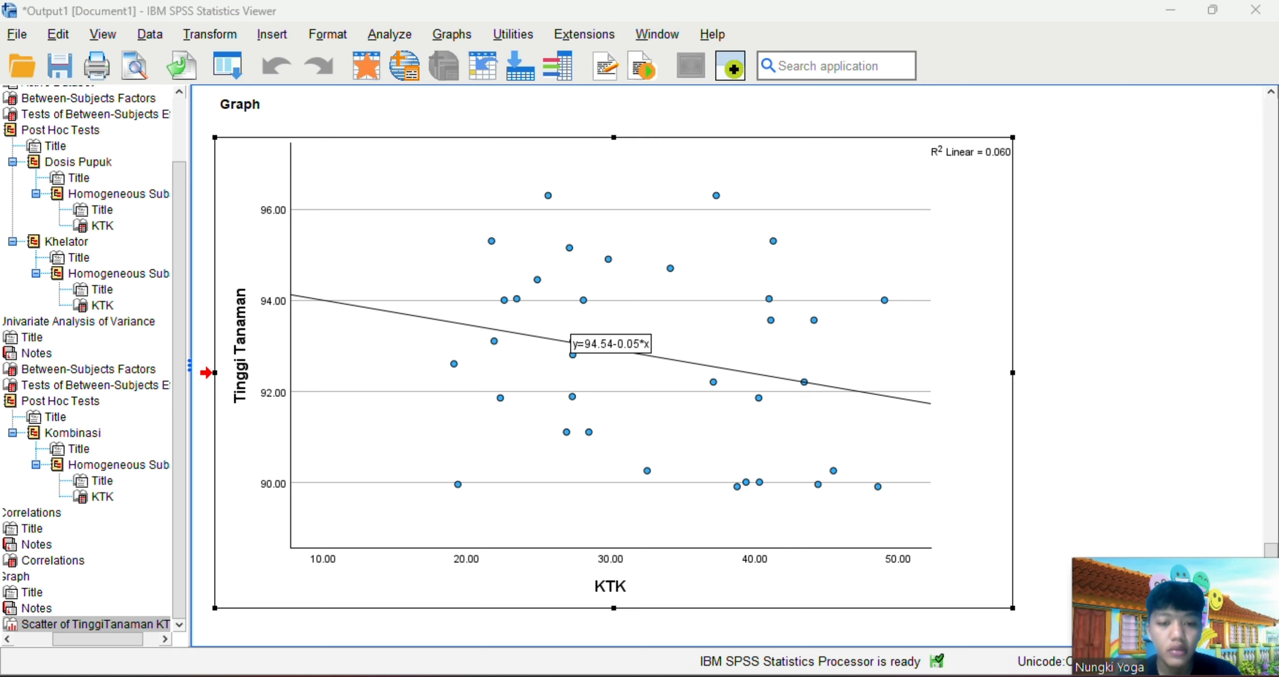
Switch to RStudio and create a new blank R script
{"action": "left_click", "coordinate": [737, 676]}
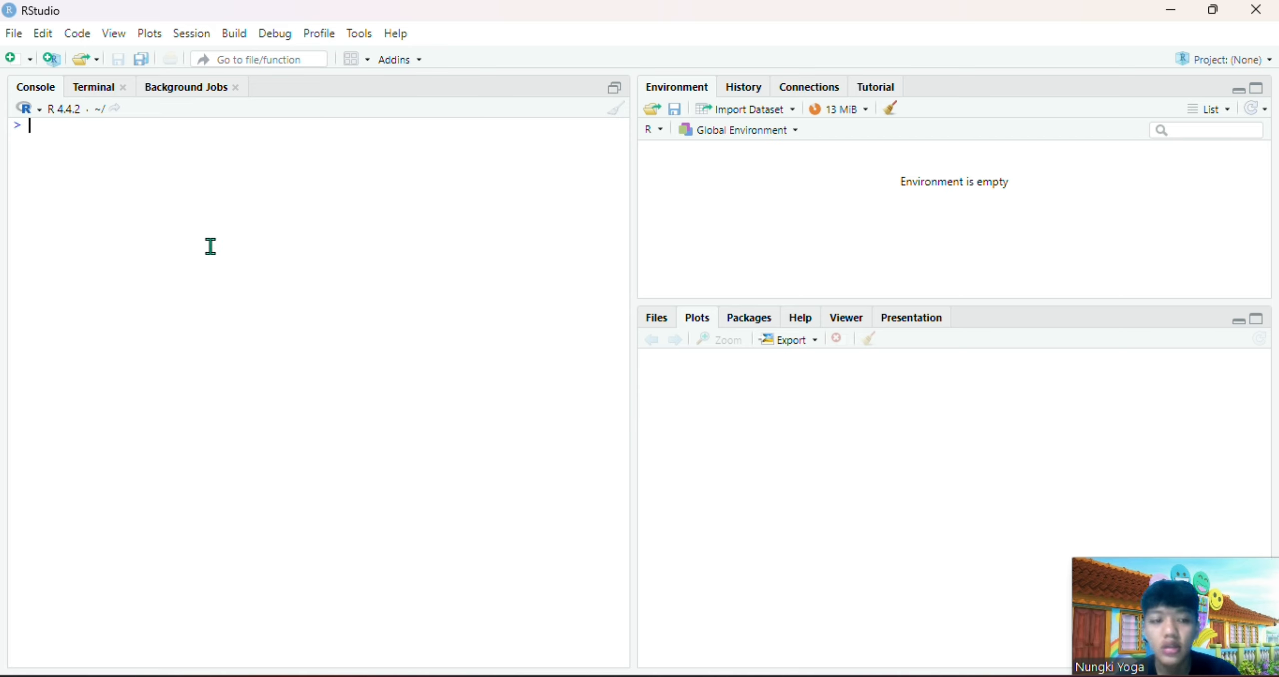
{"action": "left_click", "coordinate": [15, 34]}
{"action": "mouse_move", "coordinate": [150, 66]}
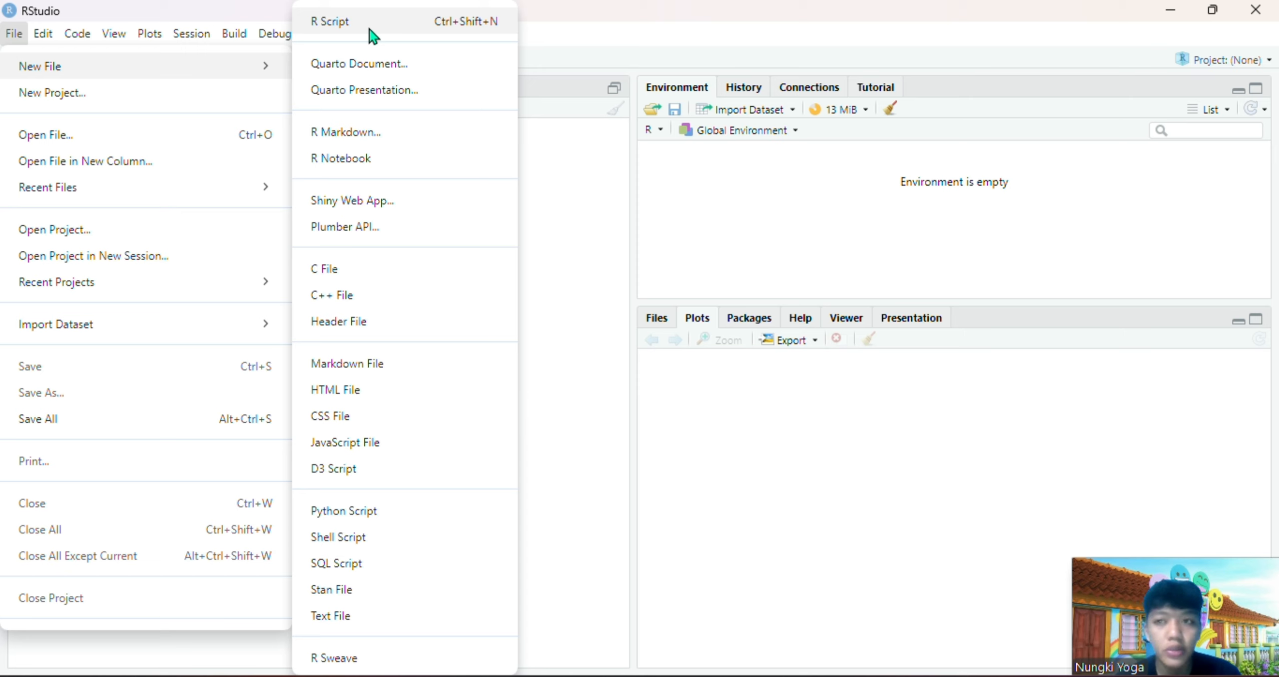
{"action": "left_click", "coordinate": [370, 30]}
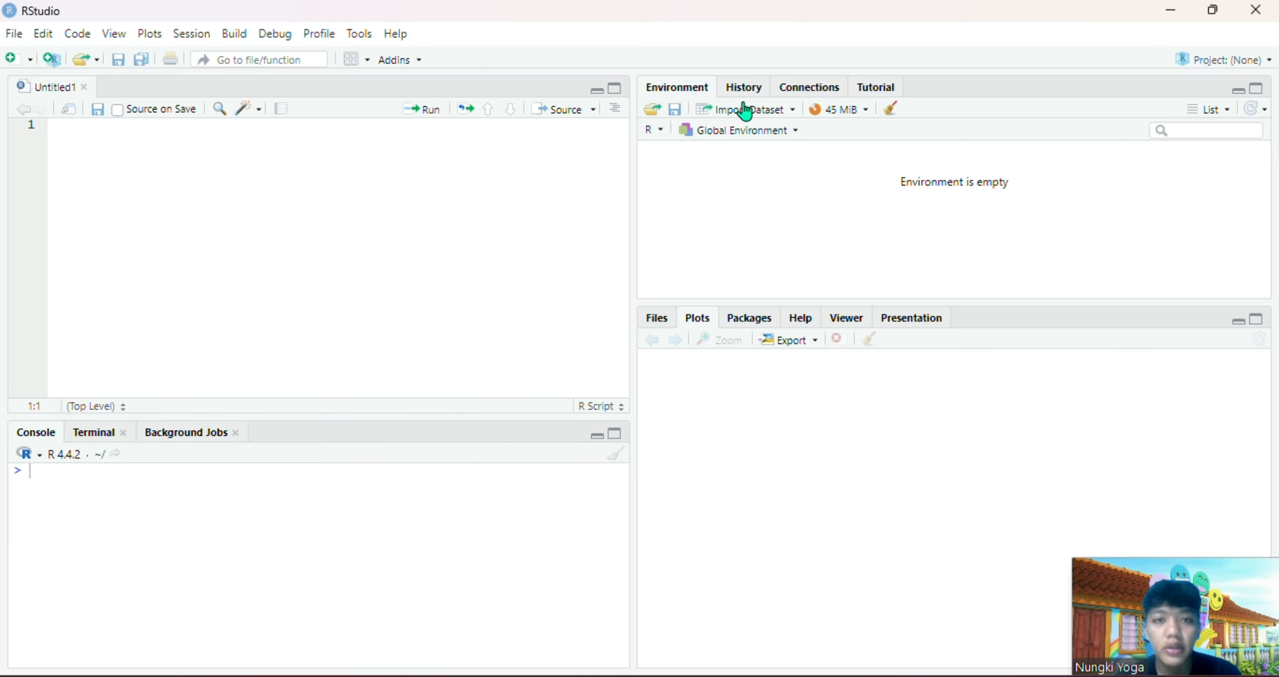
Start an Excel dataset import, choose the Data Rancob workbook as the source file, and look over the data preview
{"action": "left_click", "coordinate": [785, 120]}
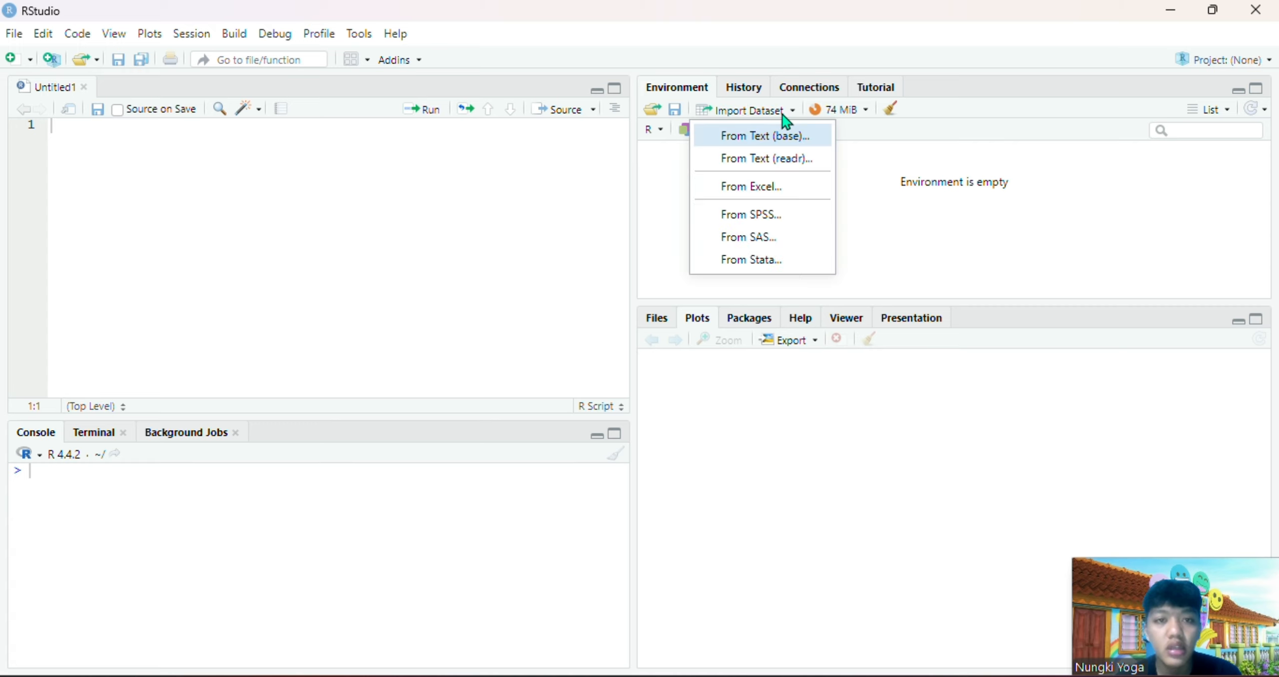
{"action": "left_click", "coordinate": [786, 183]}
{"action": "left_click", "coordinate": [1135, 167]}
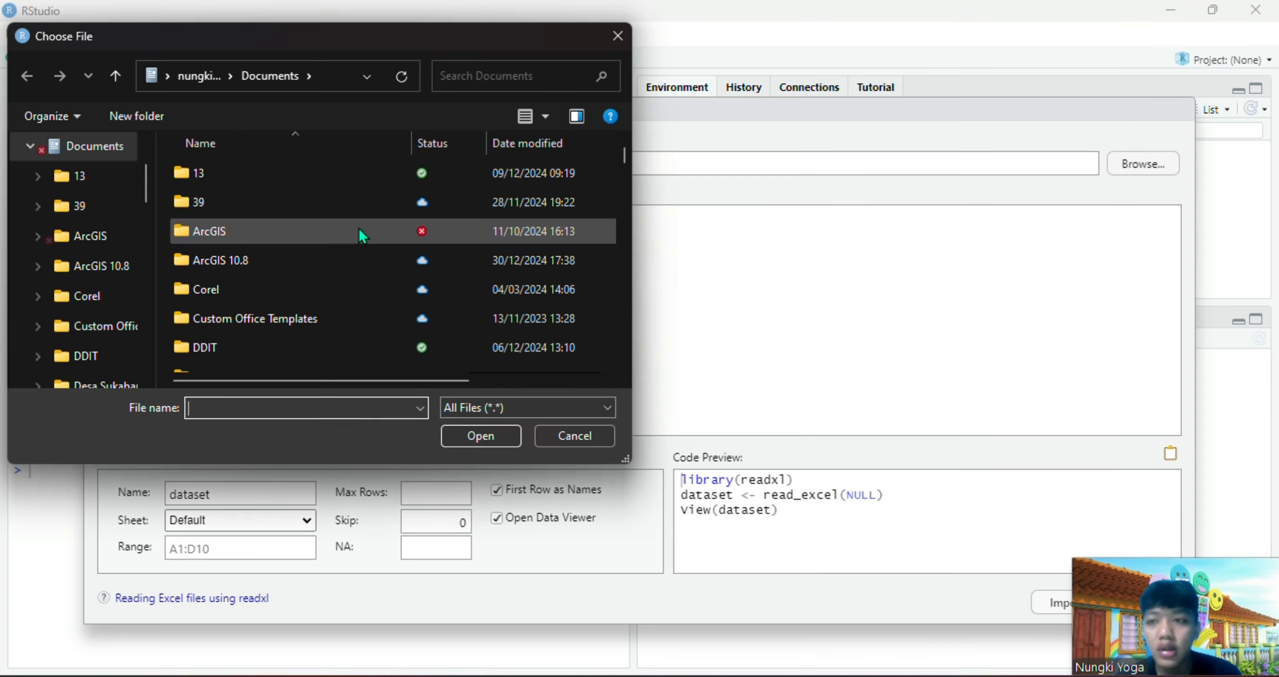
{"action": "scroll", "coordinate": [115, 228], "scroll_direction": "up", "scroll_amount": 1}
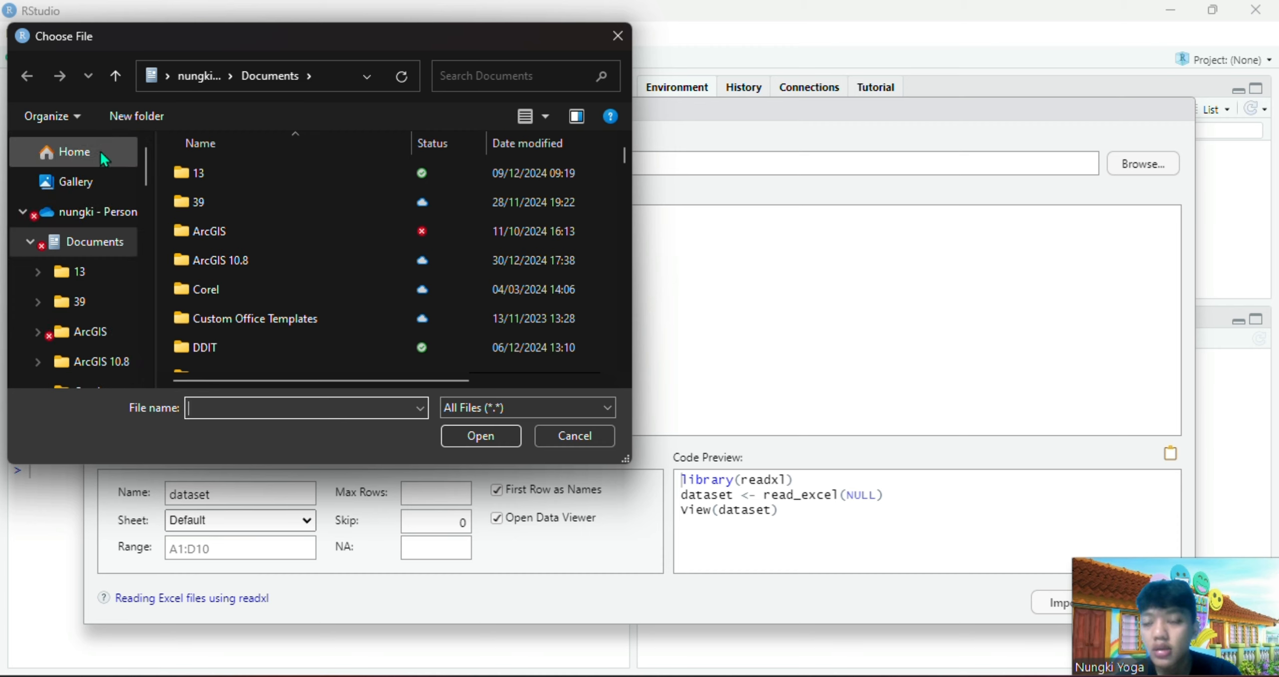
{"action": "left_click", "coordinate": [75, 152]}
{"action": "scroll", "coordinate": [363, 295], "scroll_direction": "down", "scroll_amount": 6}
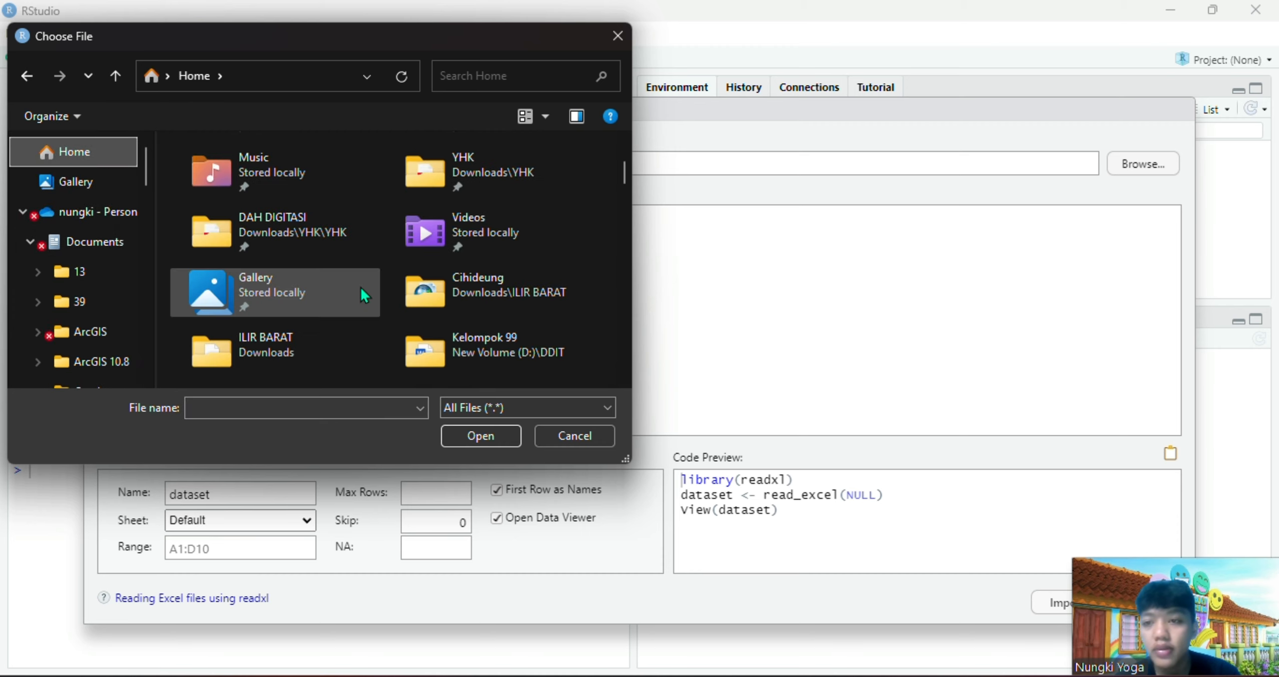
{"action": "left_click", "coordinate": [323, 345]}
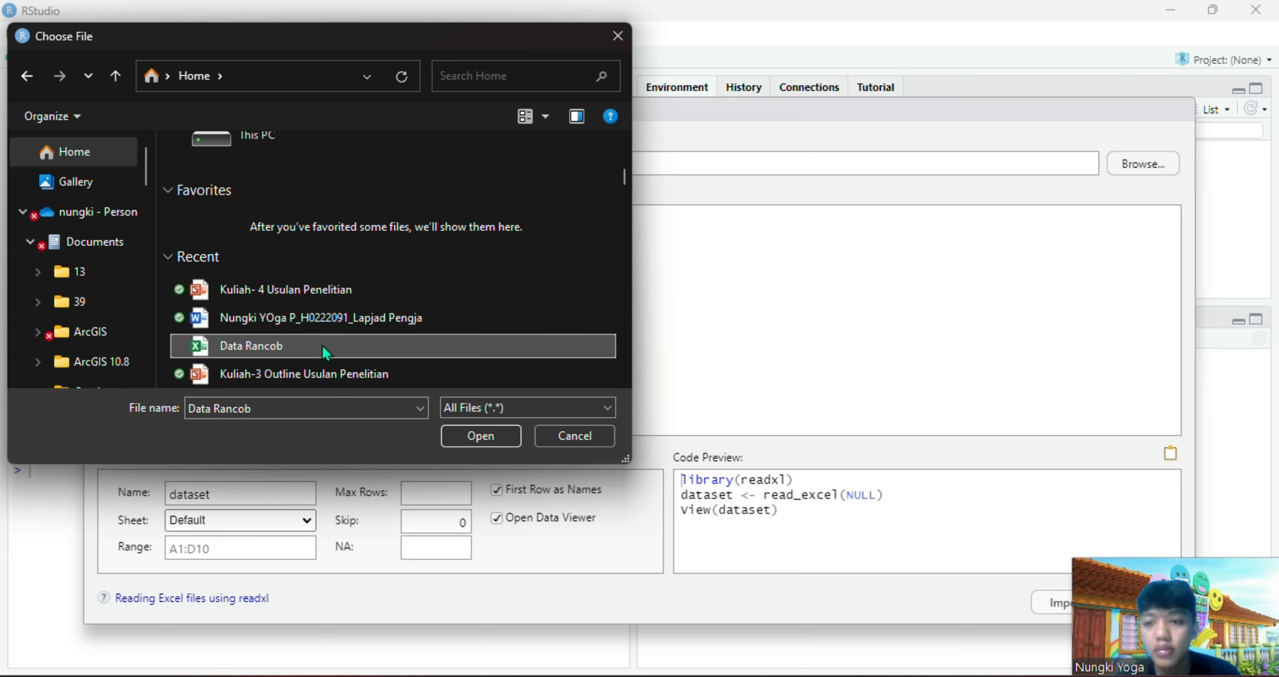
{"action": "left_click", "coordinate": [479, 435]}
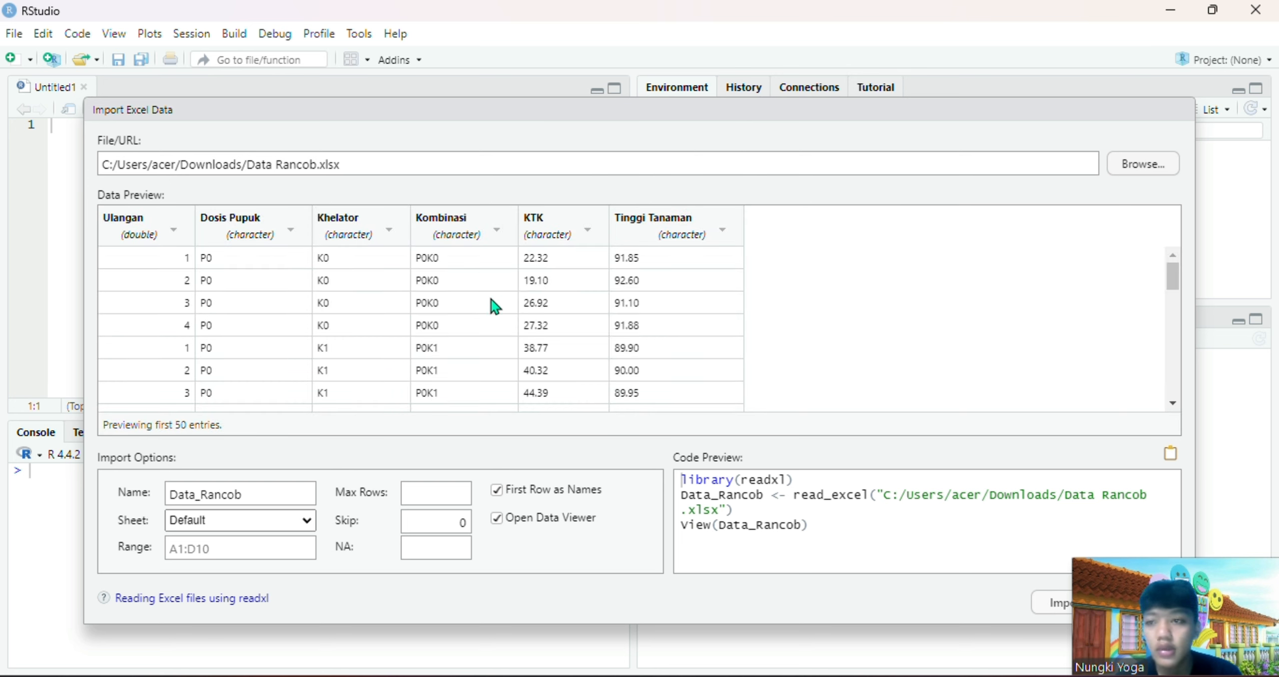
{"action": "scroll", "coordinate": [492, 300], "scroll_direction": "down", "scroll_amount": 3}
{"action": "scroll", "coordinate": [492, 300], "scroll_direction": "up", "scroll_amount": 3}
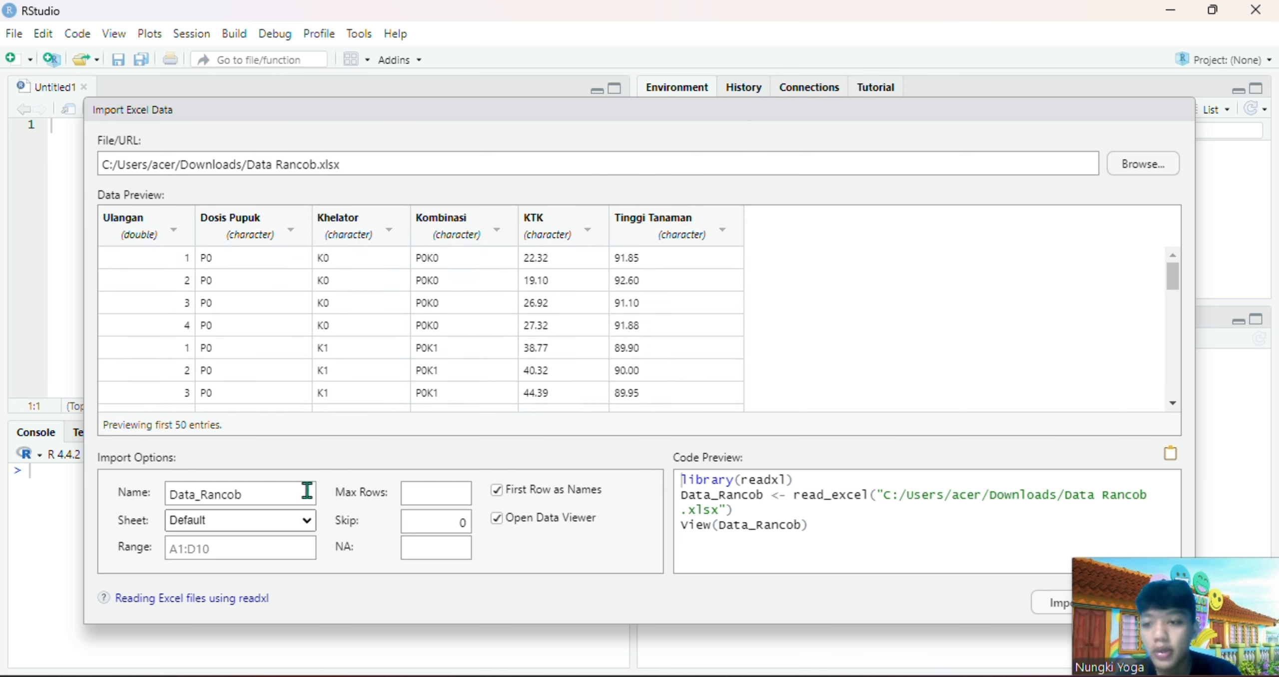
Set the import range to A1:F37 and check it against the last data row of the Data Rancob workbook in Excel
{"action": "left_click", "coordinate": [270, 554]}
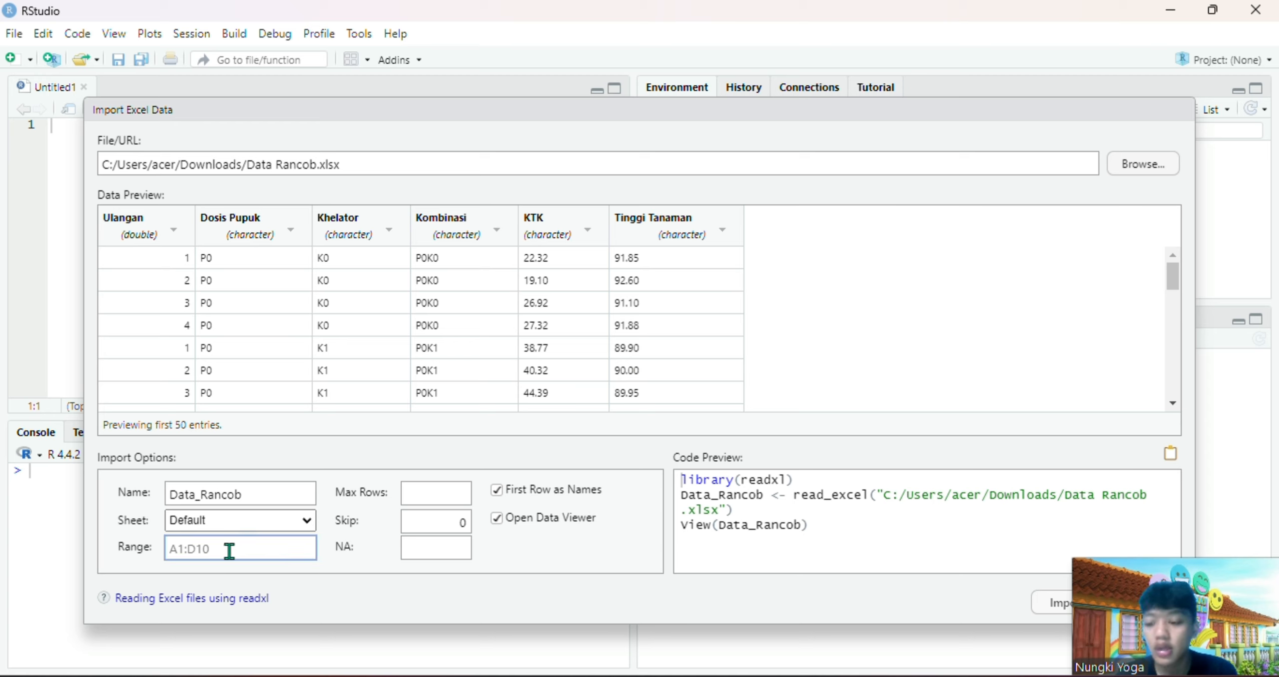
{"action": "type", "text": "A1:F"}
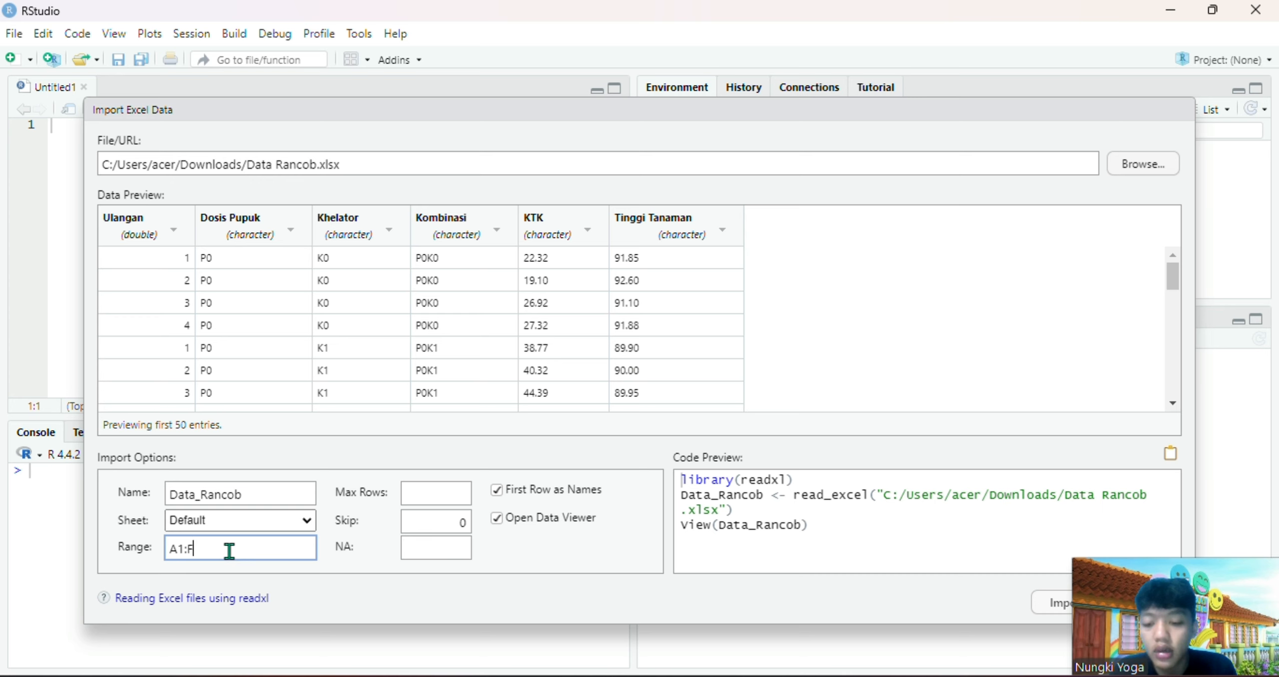
{"action": "type", "text": "37"}
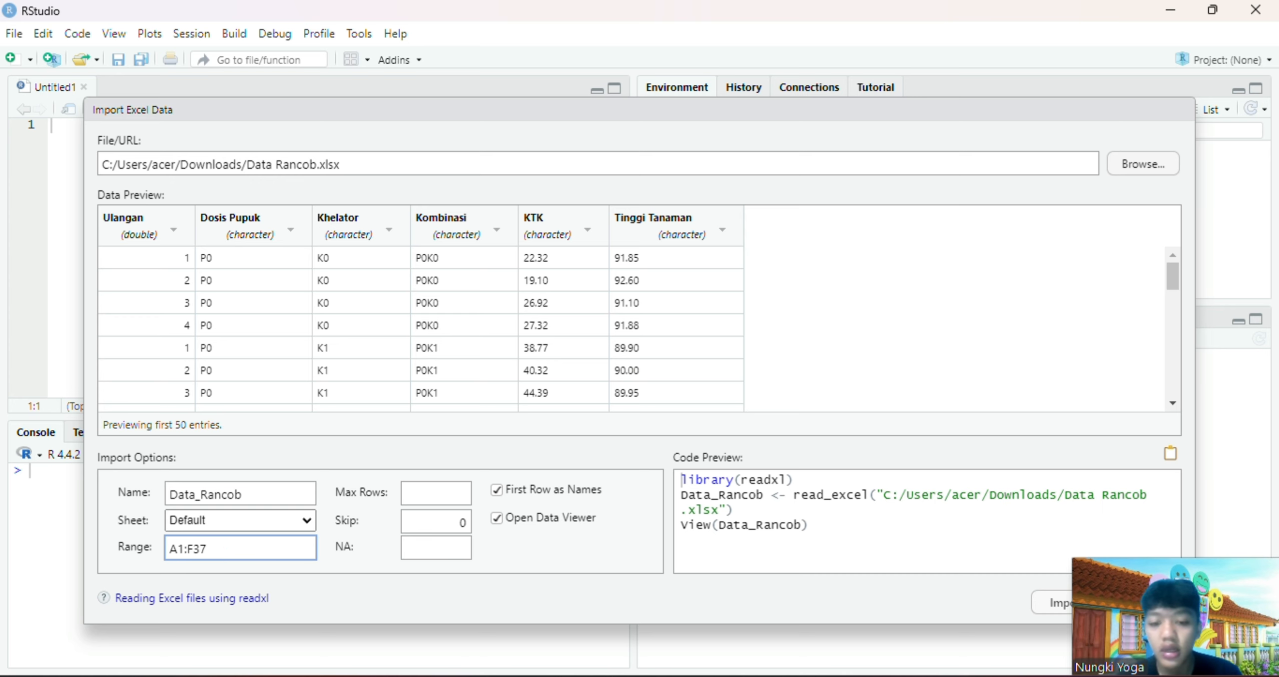
{"action": "left_click", "coordinate": [820, 675]}
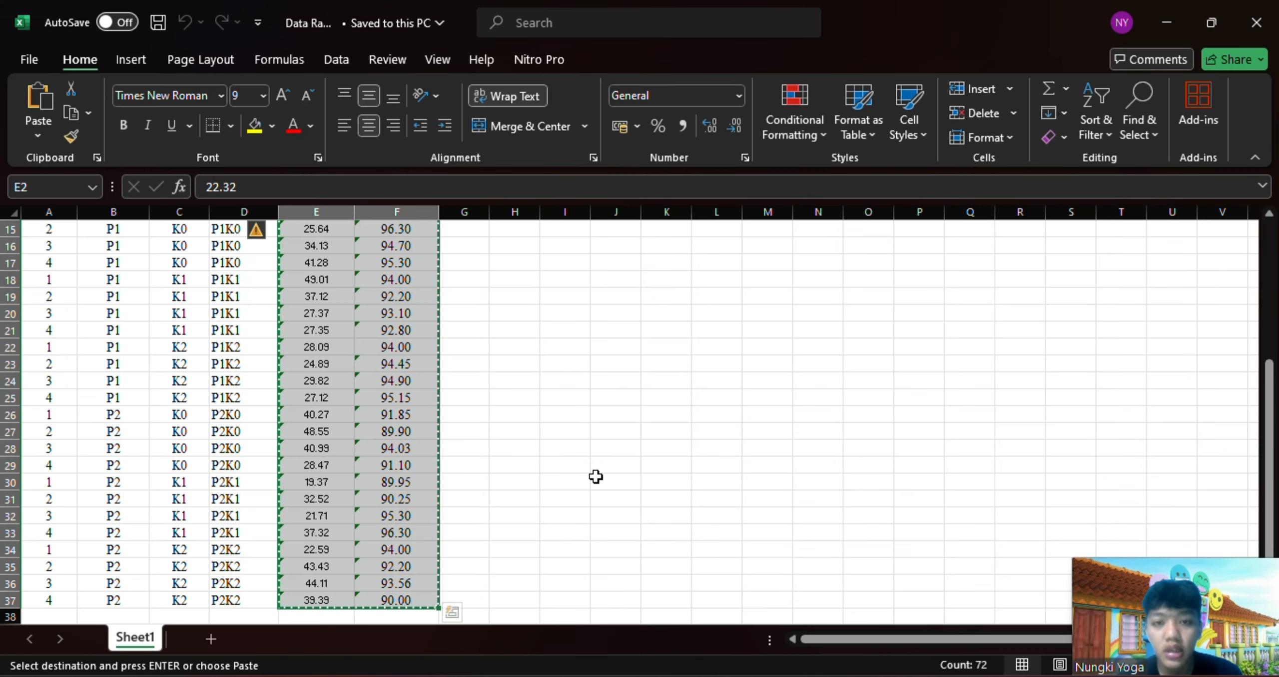
{"action": "scroll", "coordinate": [497, 411], "scroll_direction": "down", "scroll_amount": 4}
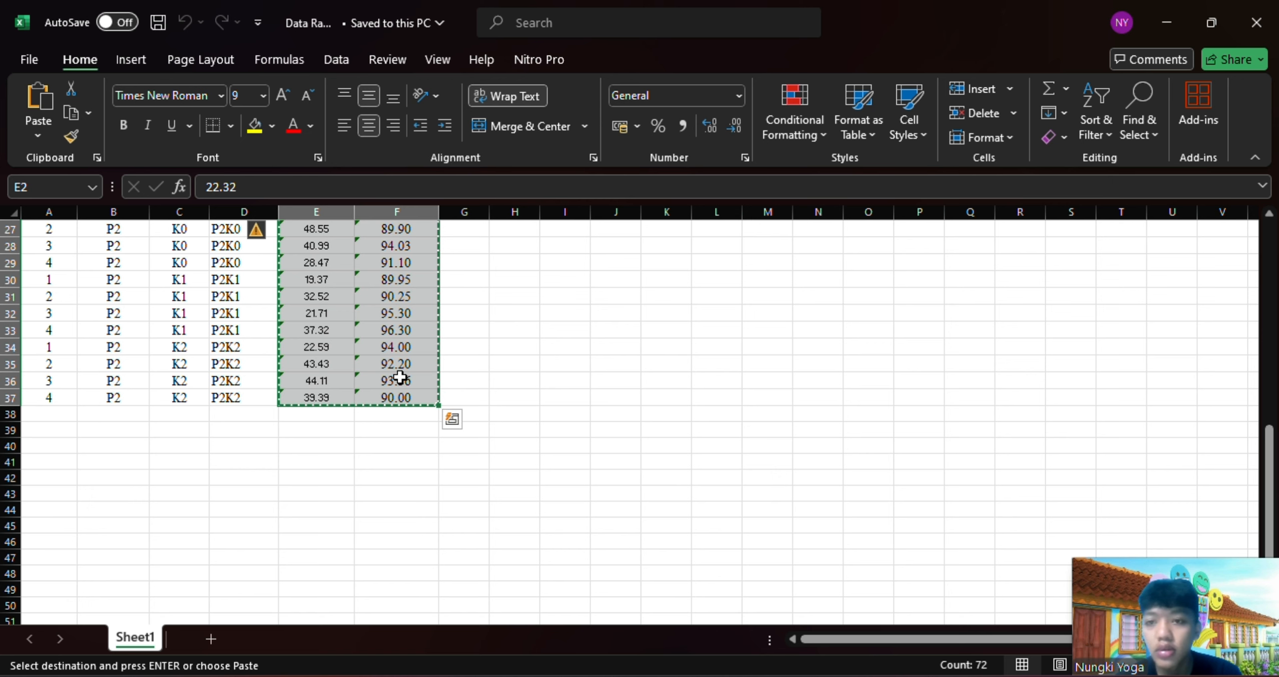
{"action": "scroll", "coordinate": [400, 377], "scroll_direction": "up", "scroll_amount": 1}
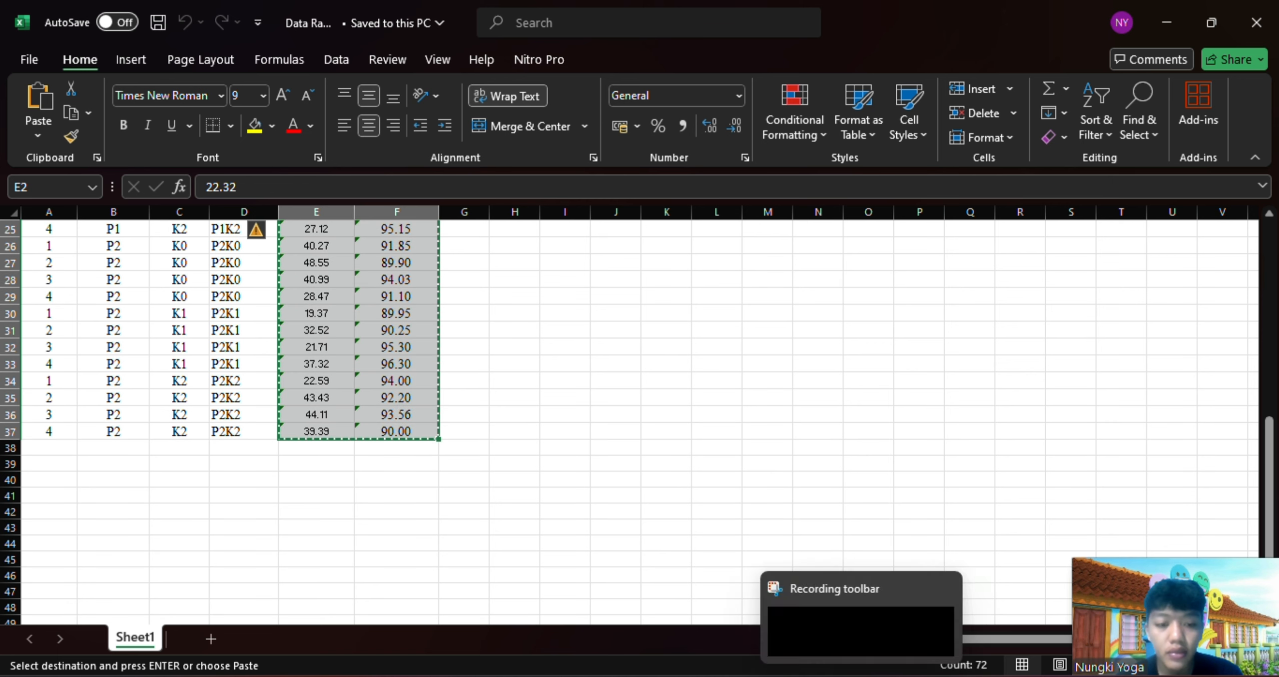
{"action": "mouse_move", "coordinate": [820, 676]}
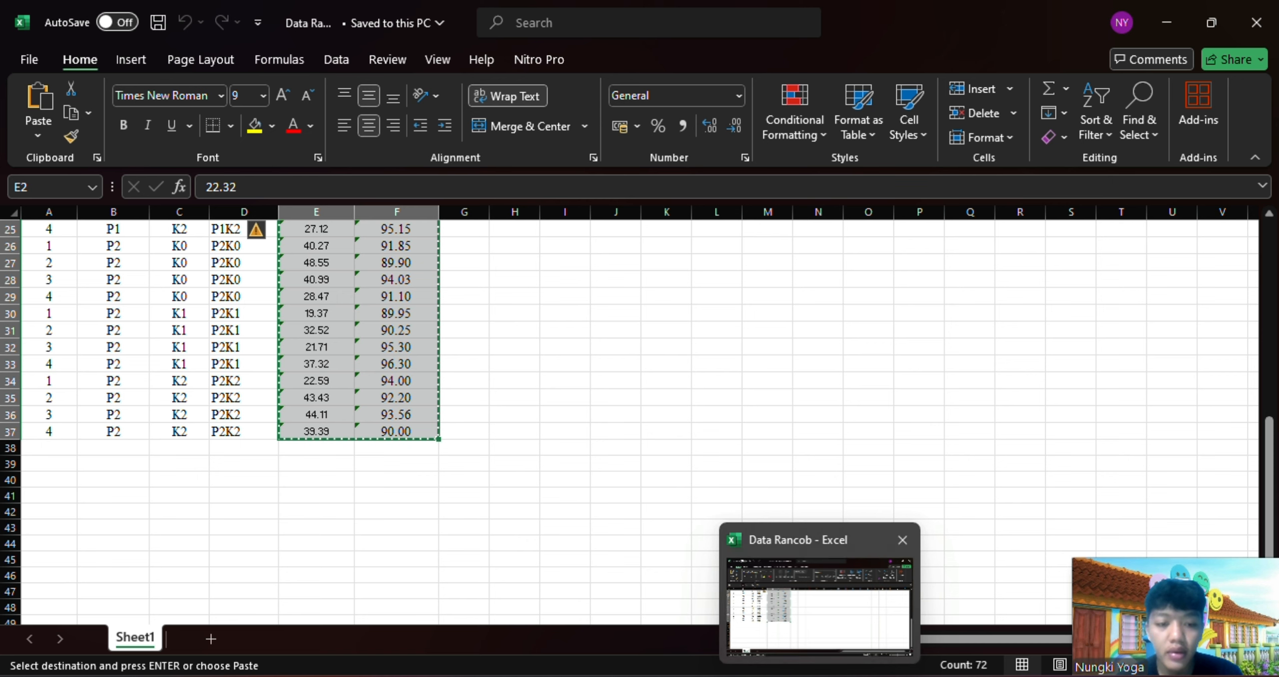
{"action": "mouse_move", "coordinate": [862, 676]}
{"action": "left_click", "coordinate": [737, 676]}
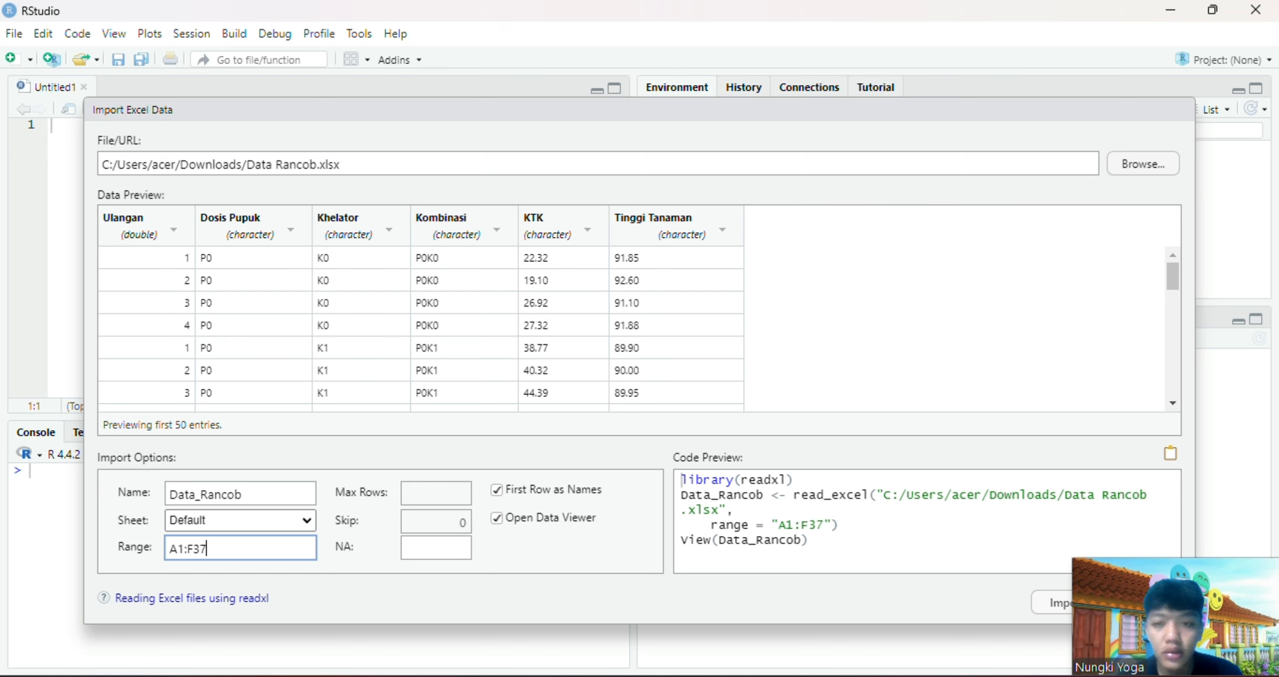
Set the import column types to character for Ulangan and numeric for KTK and Tinggi Tanaman
{"action": "left_click", "coordinate": [167, 231]}
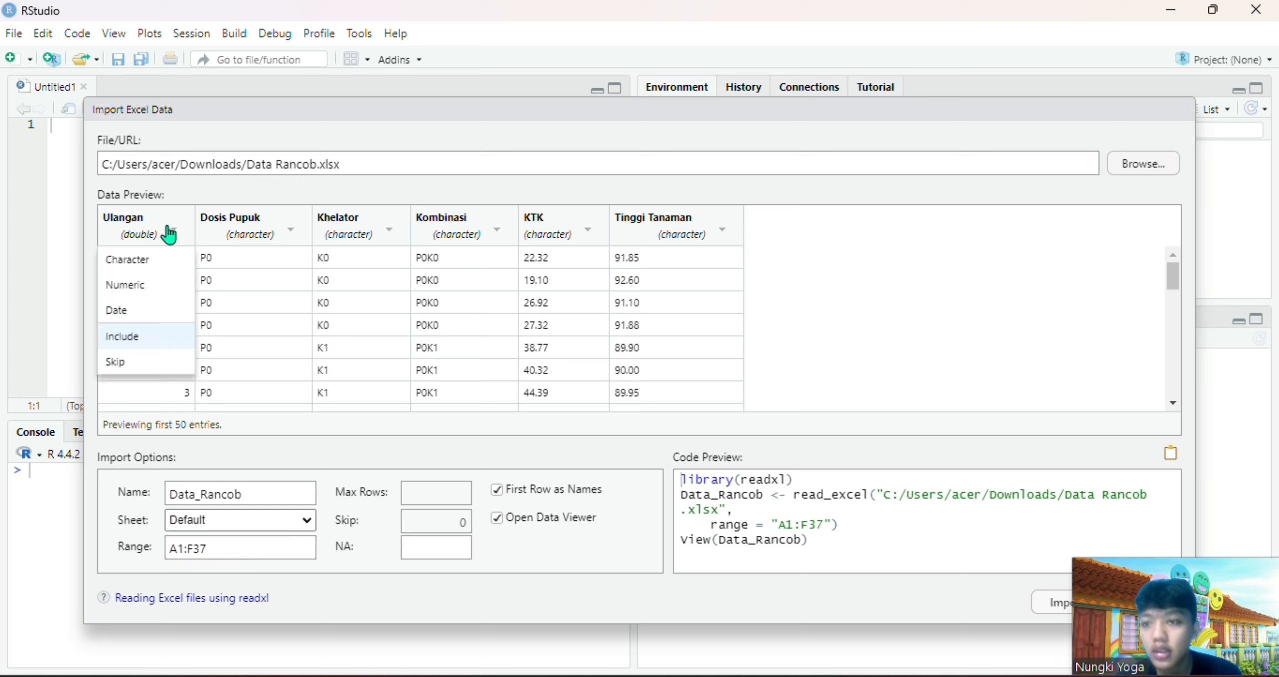
{"action": "left_click", "coordinate": [158, 262]}
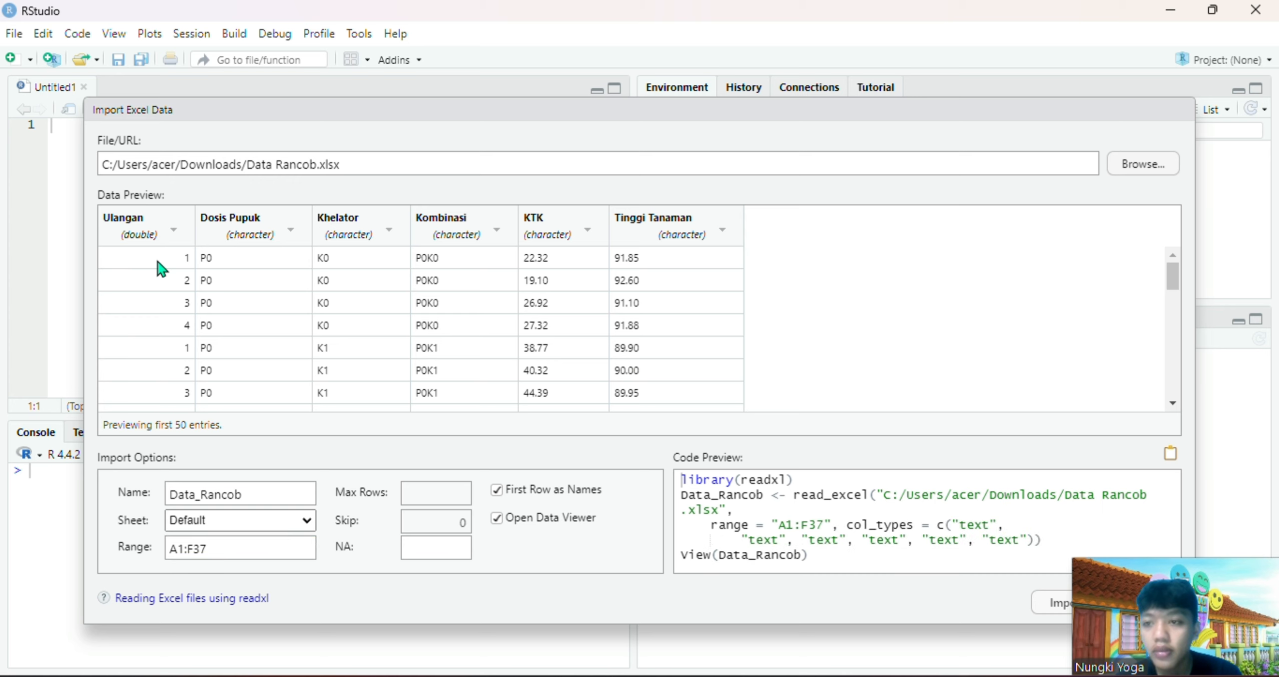
{"action": "left_click", "coordinate": [588, 230]}
{"action": "left_click", "coordinate": [561, 292]}
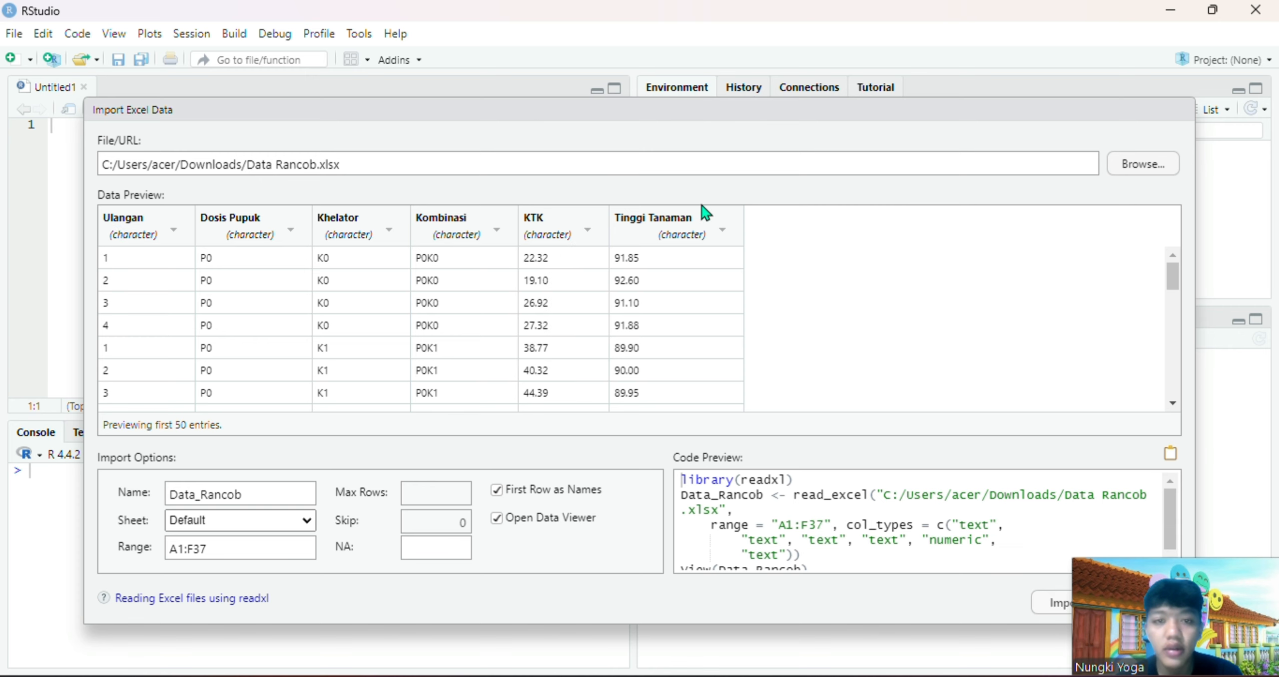
{"action": "left_click", "coordinate": [703, 232]}
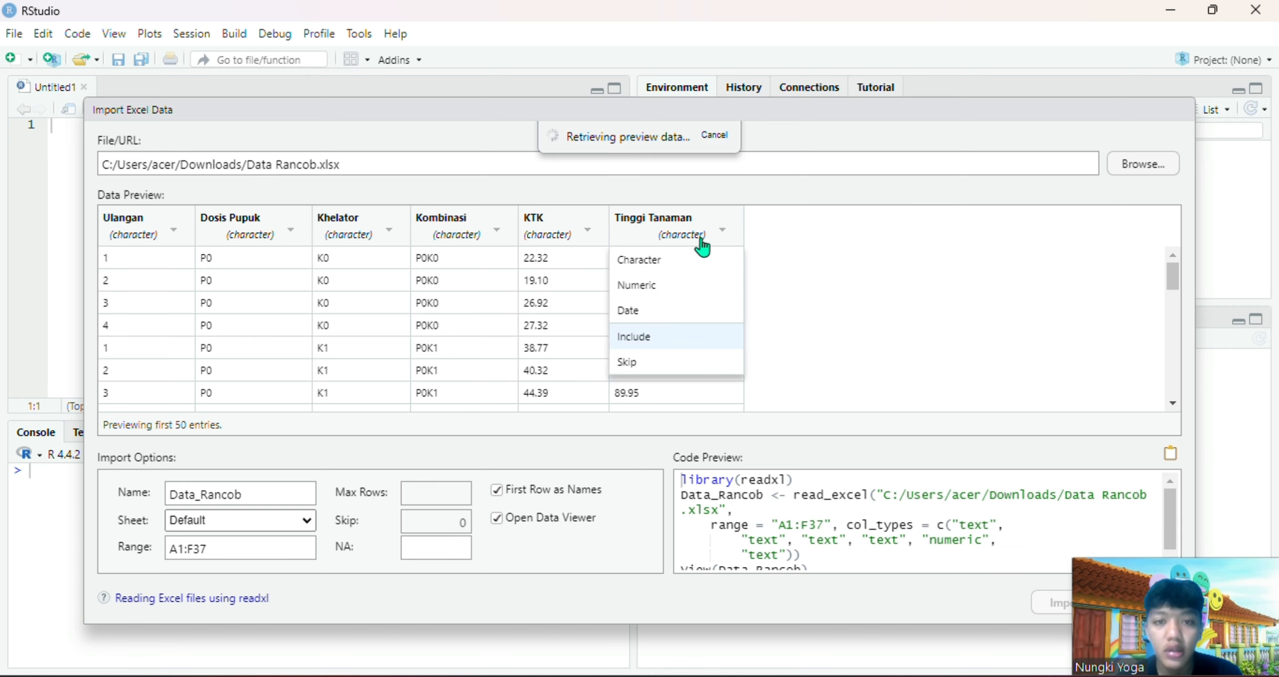
{"action": "left_click", "coordinate": [678, 287]}
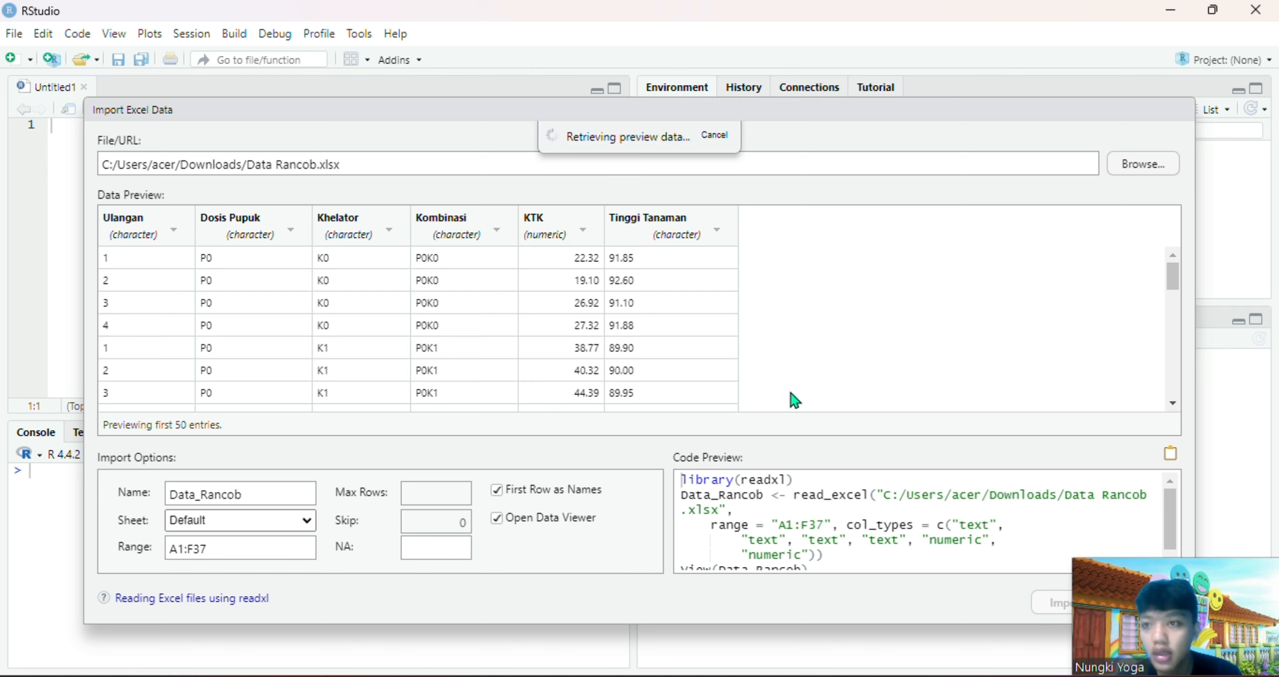
Import the configured data as Data_Rancob and look through the resulting table
{"action": "left_click", "coordinate": [1056, 605]}
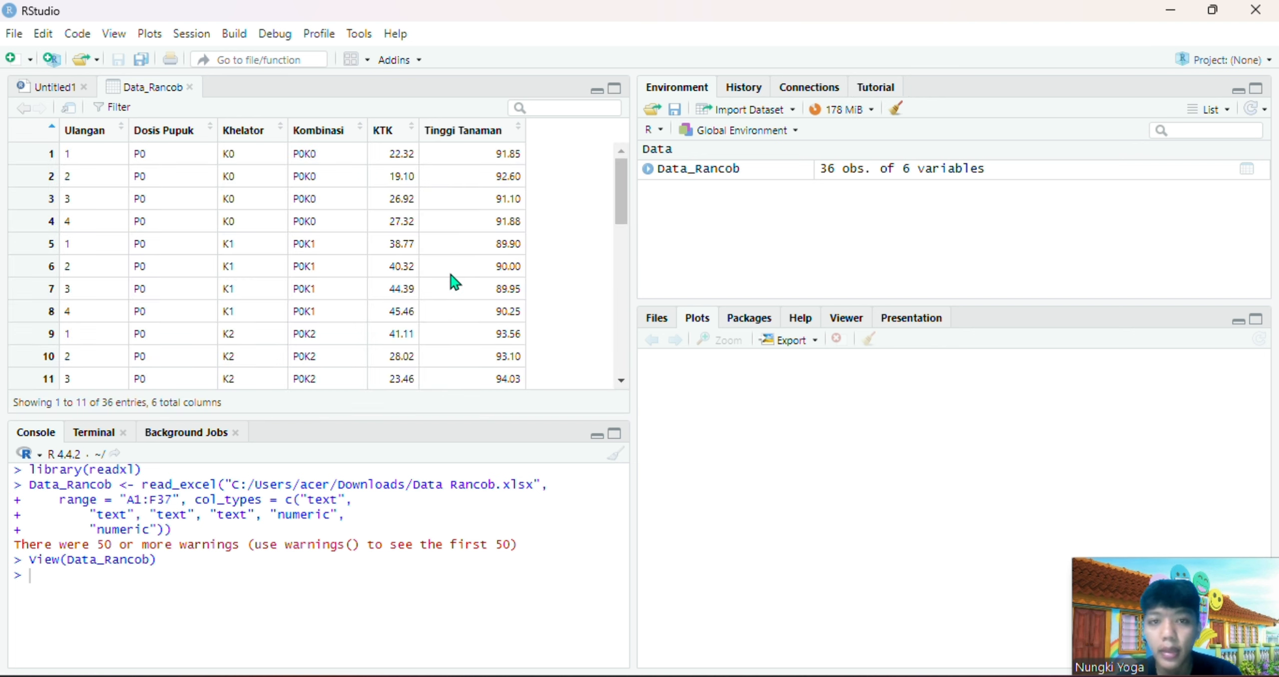
{"action": "scroll", "coordinate": [454, 282], "scroll_direction": "down", "scroll_amount": 3}
{"action": "scroll", "coordinate": [276, 289], "scroll_direction": "up", "scroll_amount": 3}
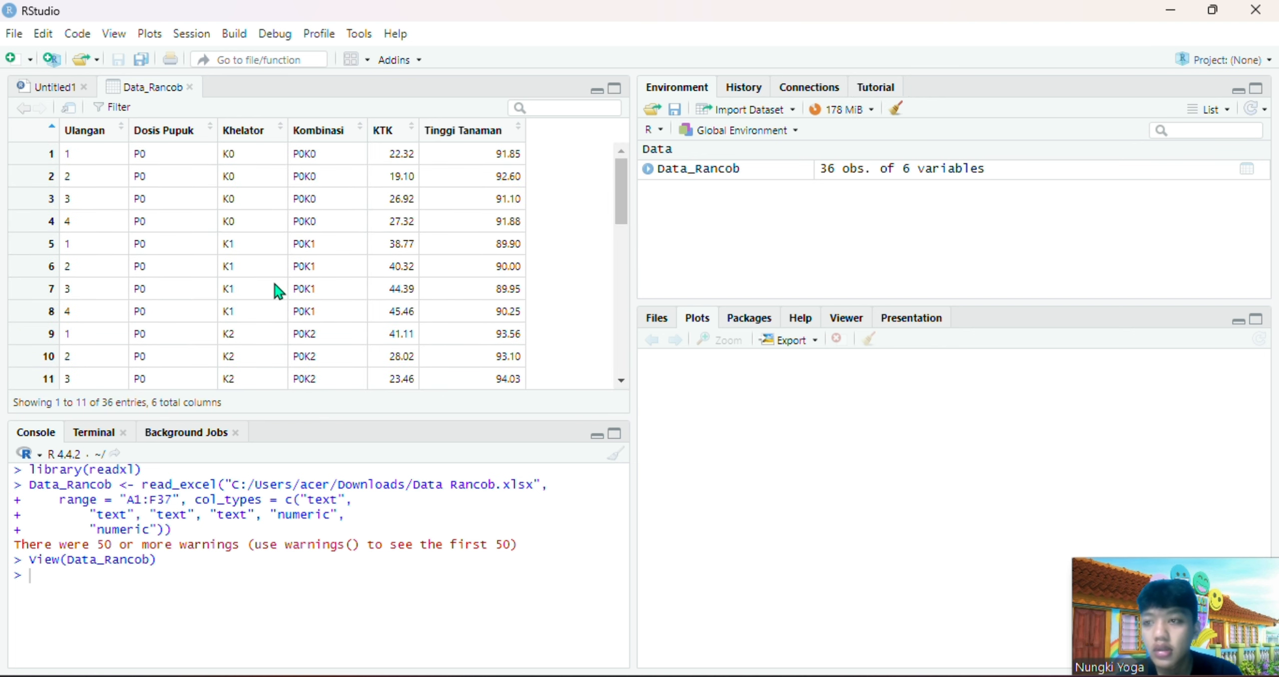
Write library(doebioresearch) on the first line of the untitled script and run it to load the package
{"action": "left_click", "coordinate": [54, 88]}
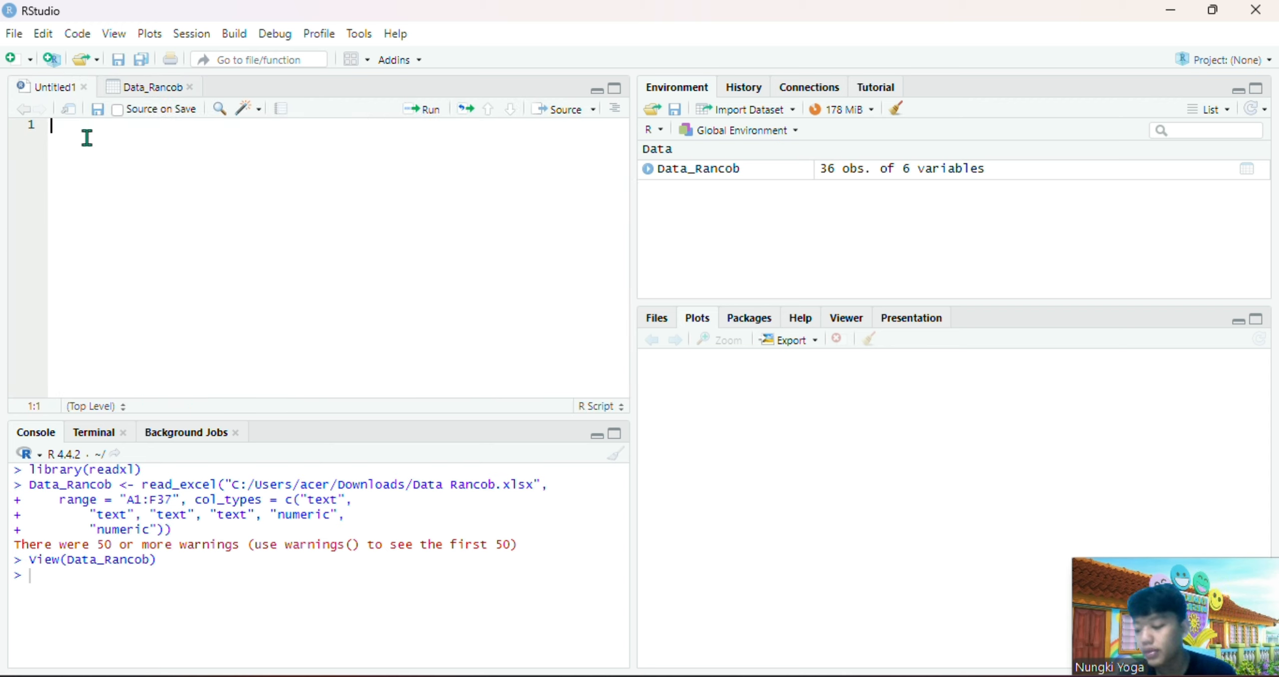
{"action": "type", "text": "librar"}
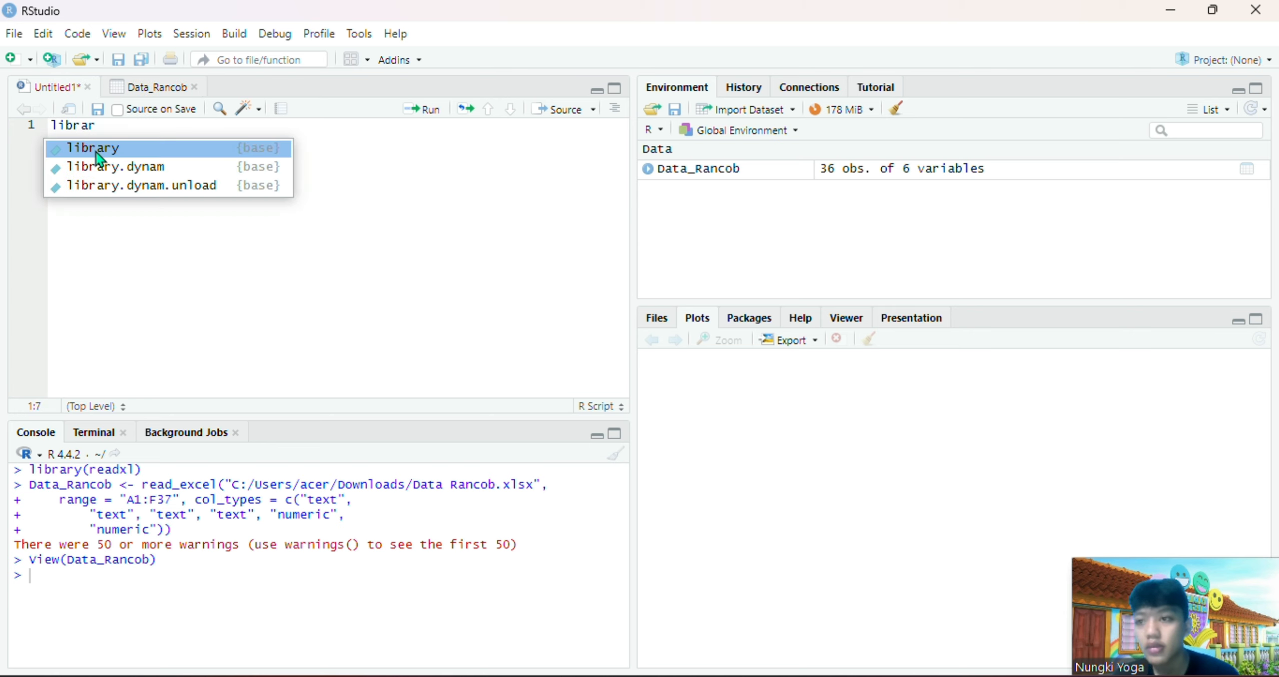
{"action": "left_click", "coordinate": [95, 150]}
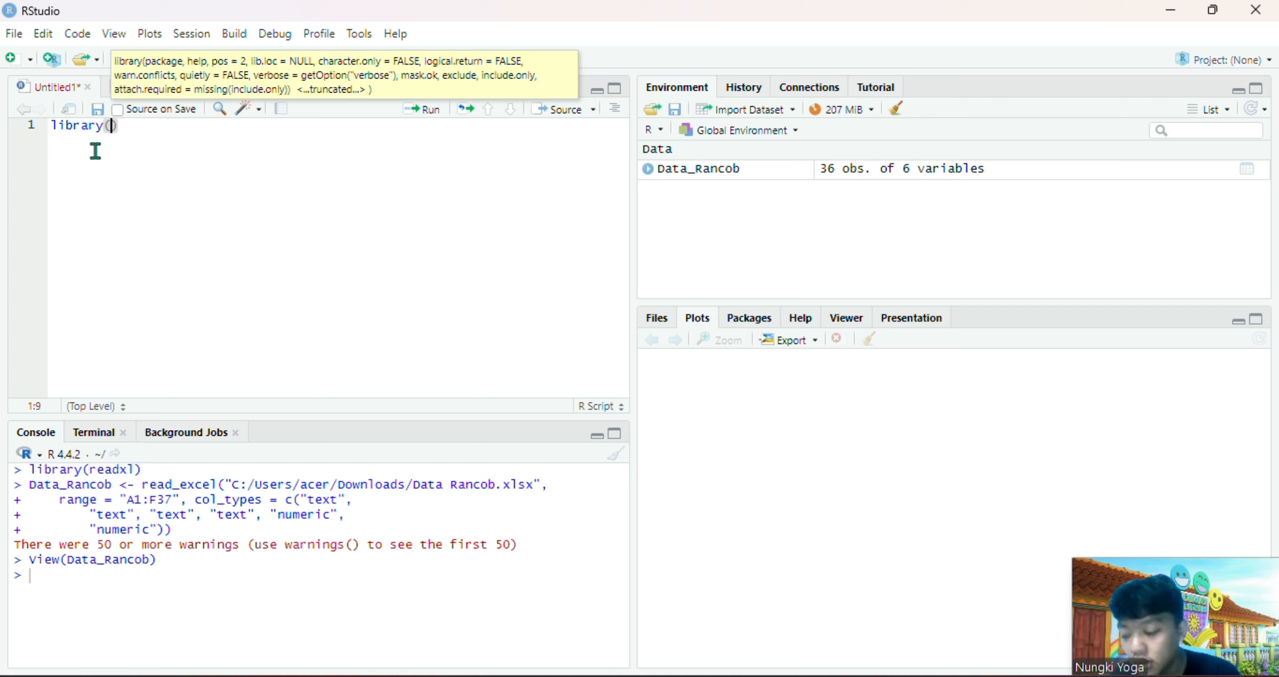
{"action": "type", "text": "doe"}
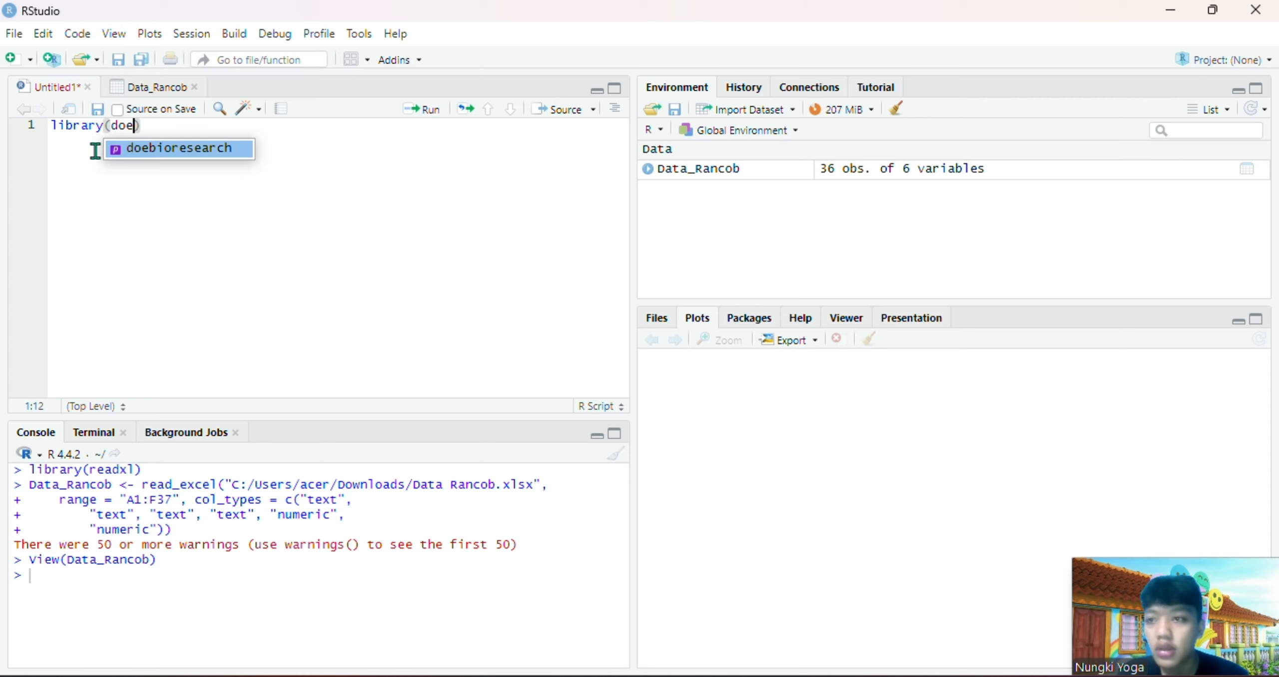
{"action": "left_click", "coordinate": [169, 151]}
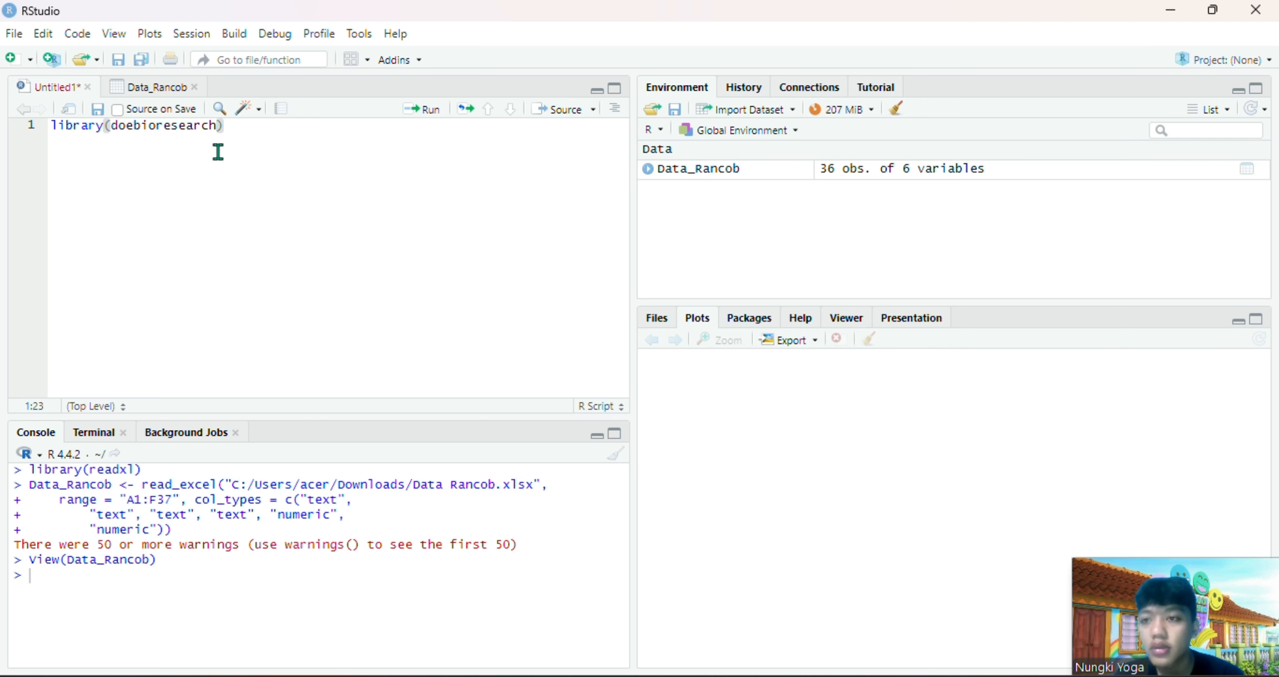
{"action": "left_click", "coordinate": [418, 117]}
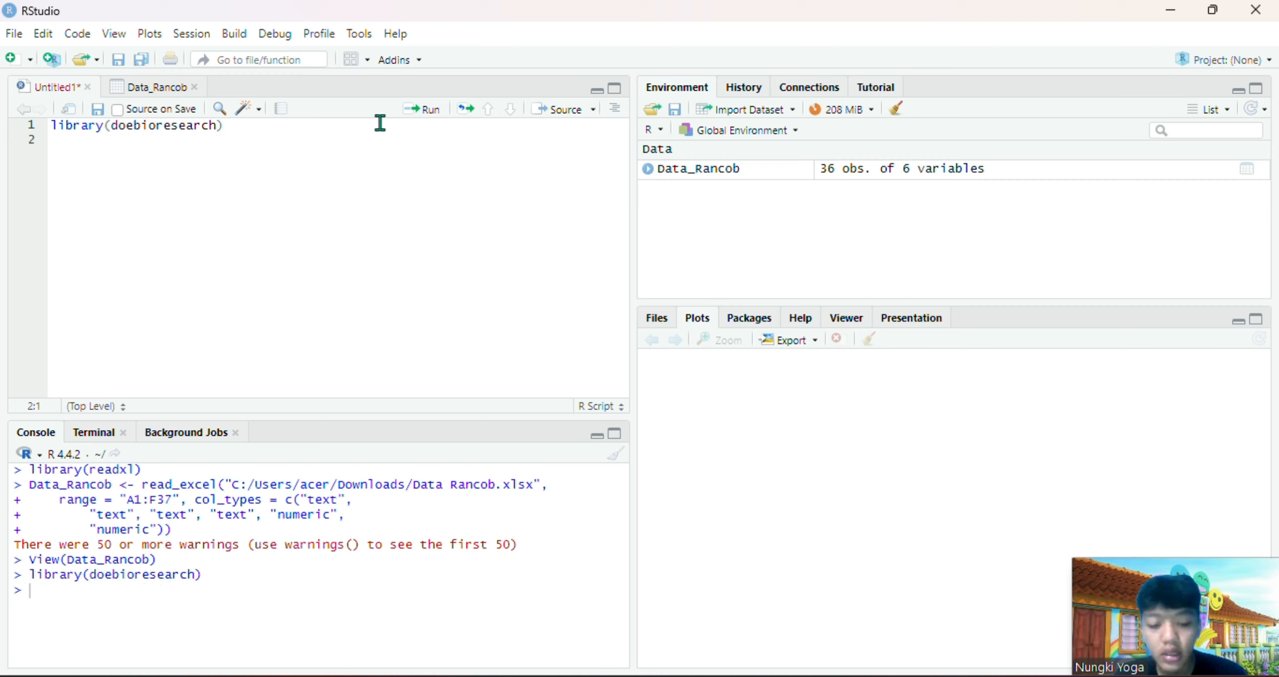
Start line 2 of the script by assigning a two-factor factorial randomized block design call, frbd2fact(), to analisis
{"action": "type", "text": "analisi"}
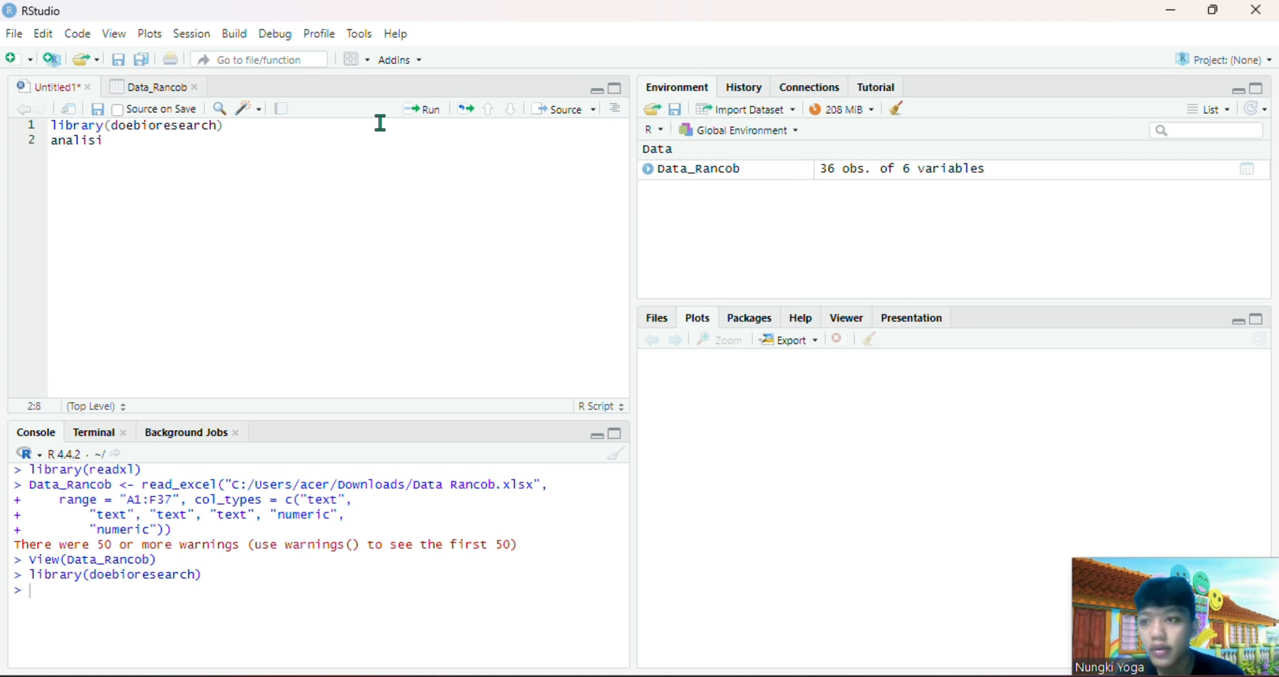
{"action": "type", "text": "s"}
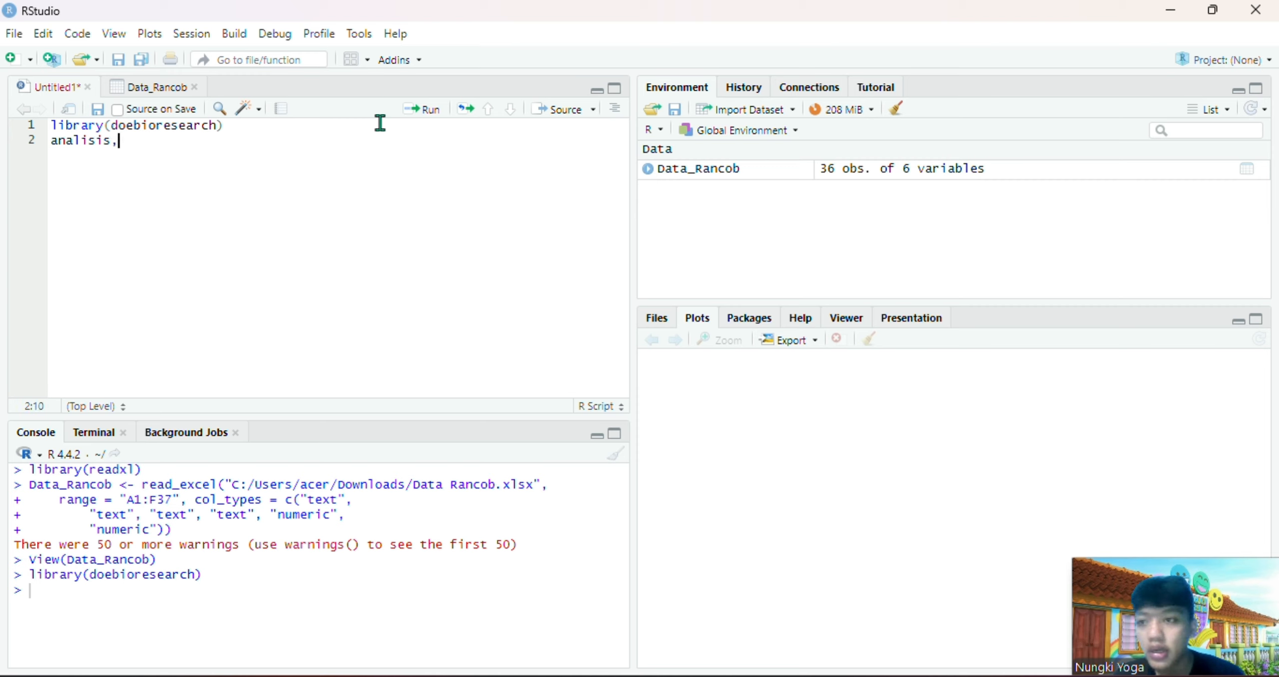
{"action": "type", "text": "<"}
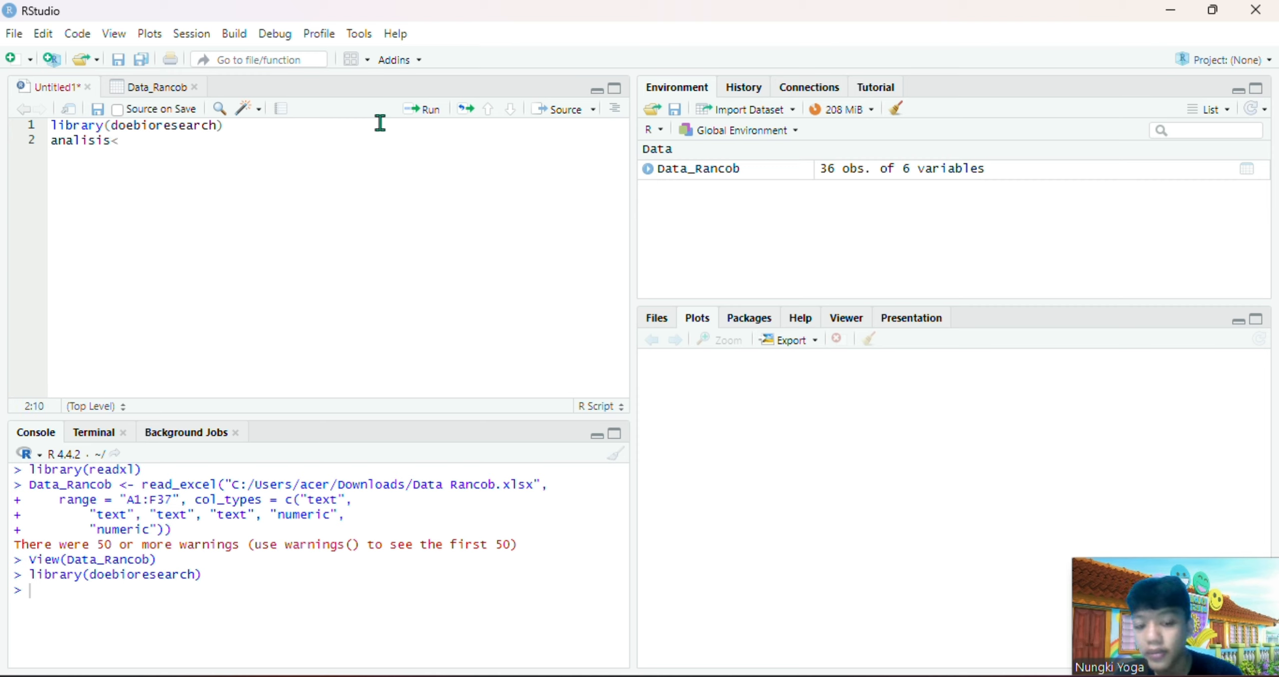
{"action": "type", "text": "-"}
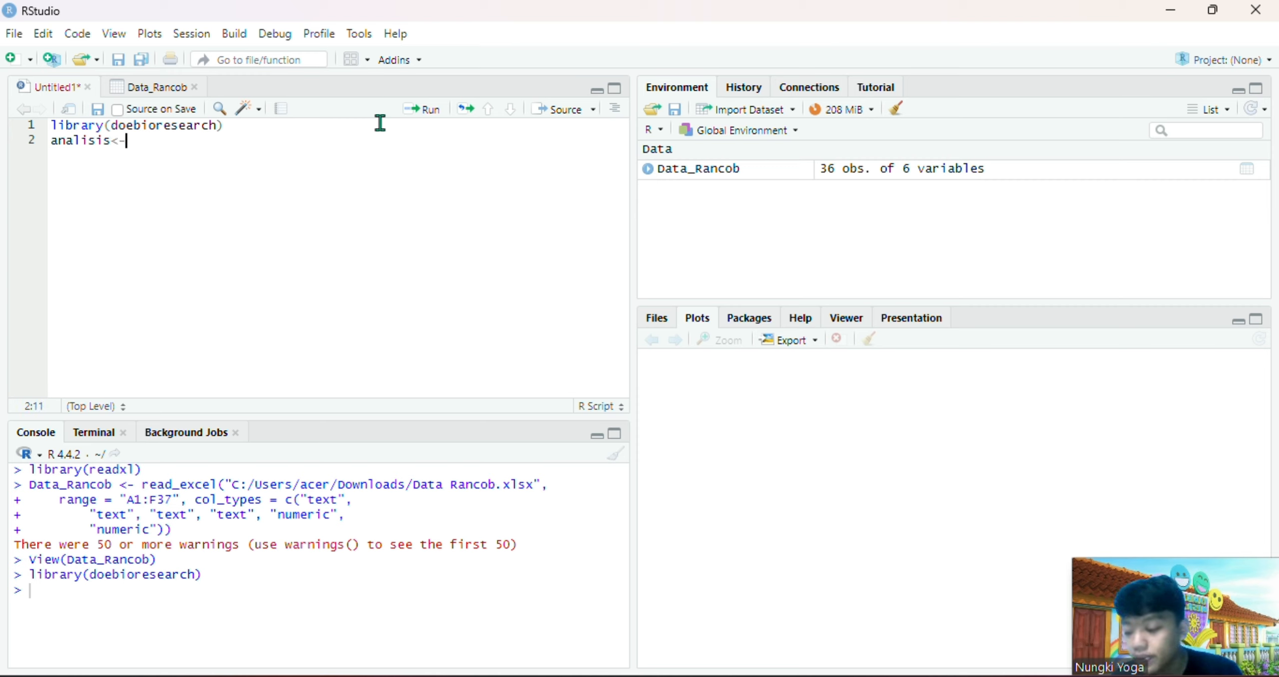
{"action": "type", "text": "fr"}
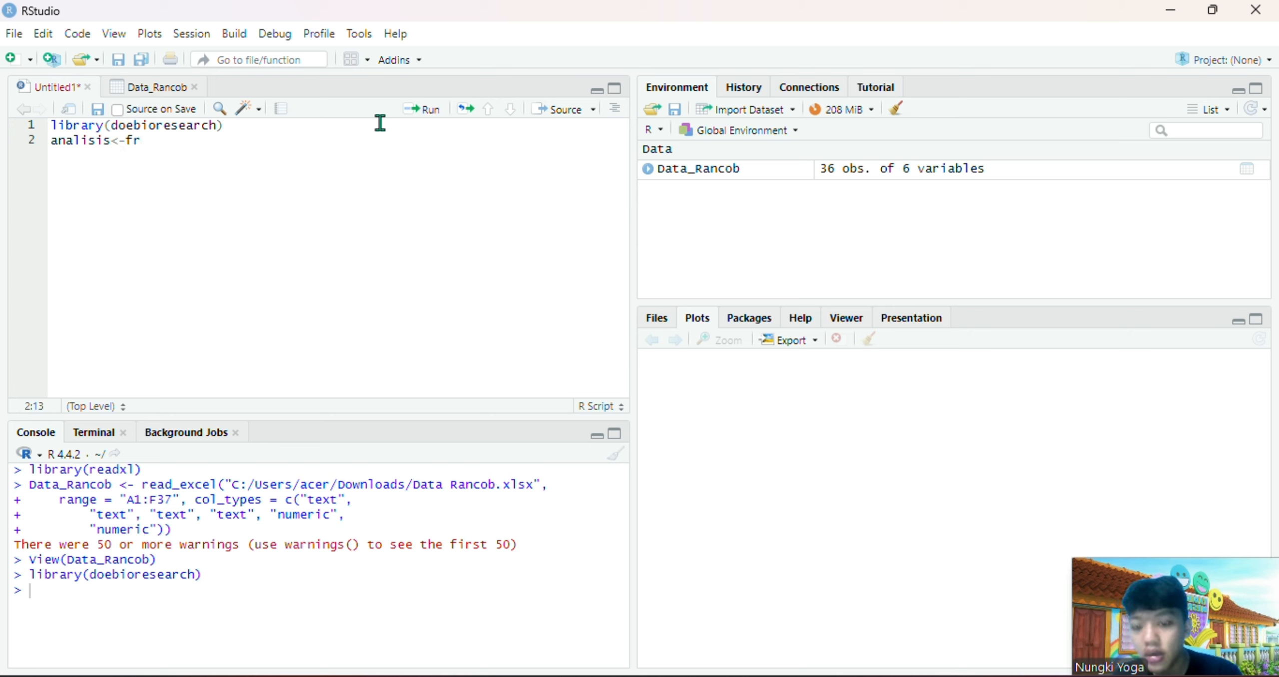
{"action": "type", "text": "bd"}
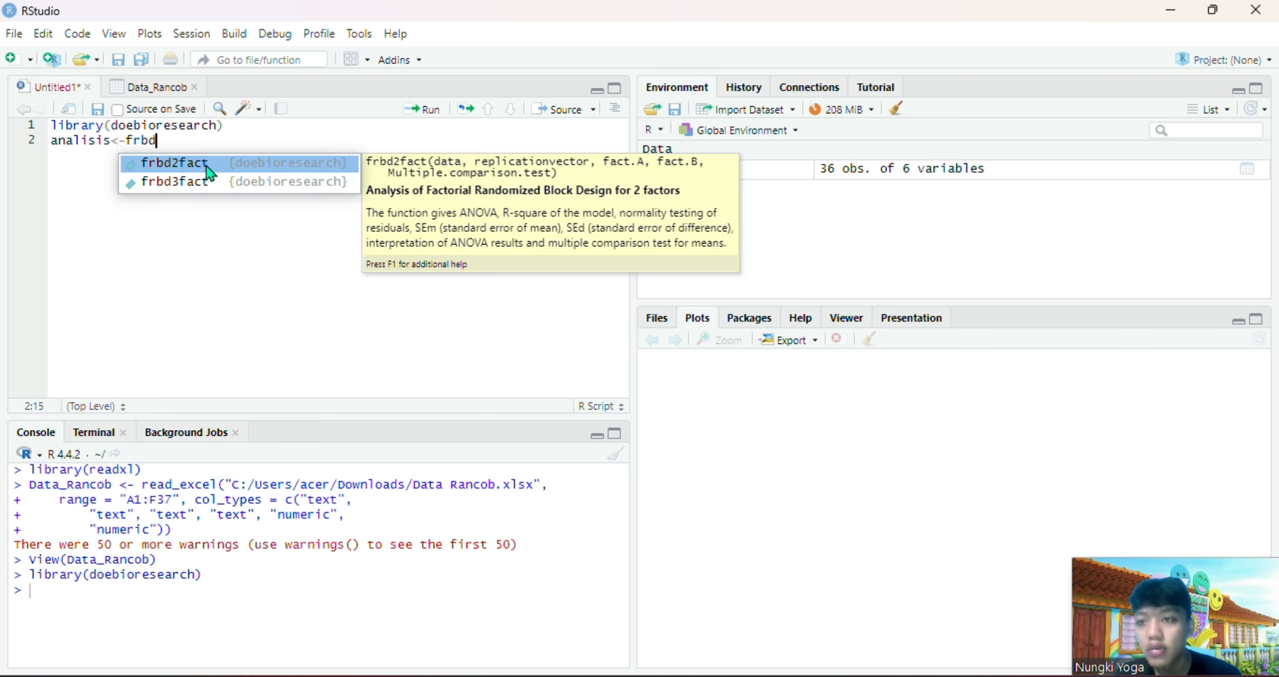
{"action": "left_click", "coordinate": [206, 166]}
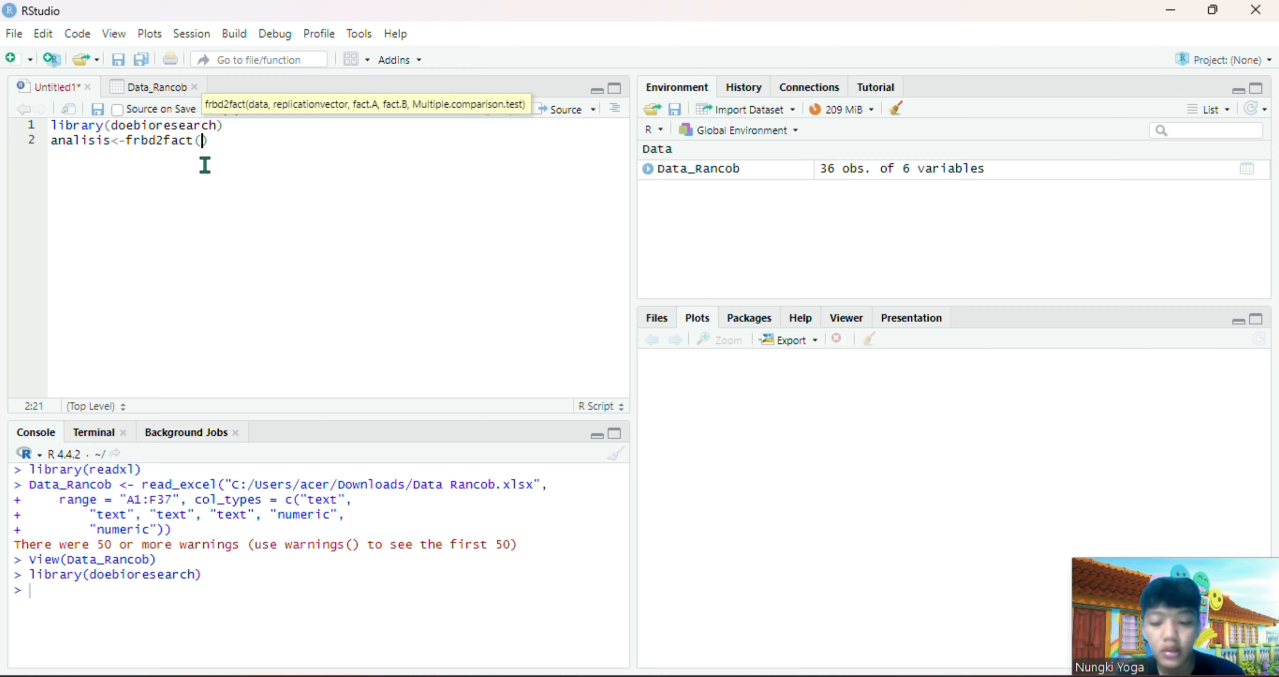
Enter Data_Rancob[5] as the data argument of frbd2fact
{"action": "type", "text": "data"}
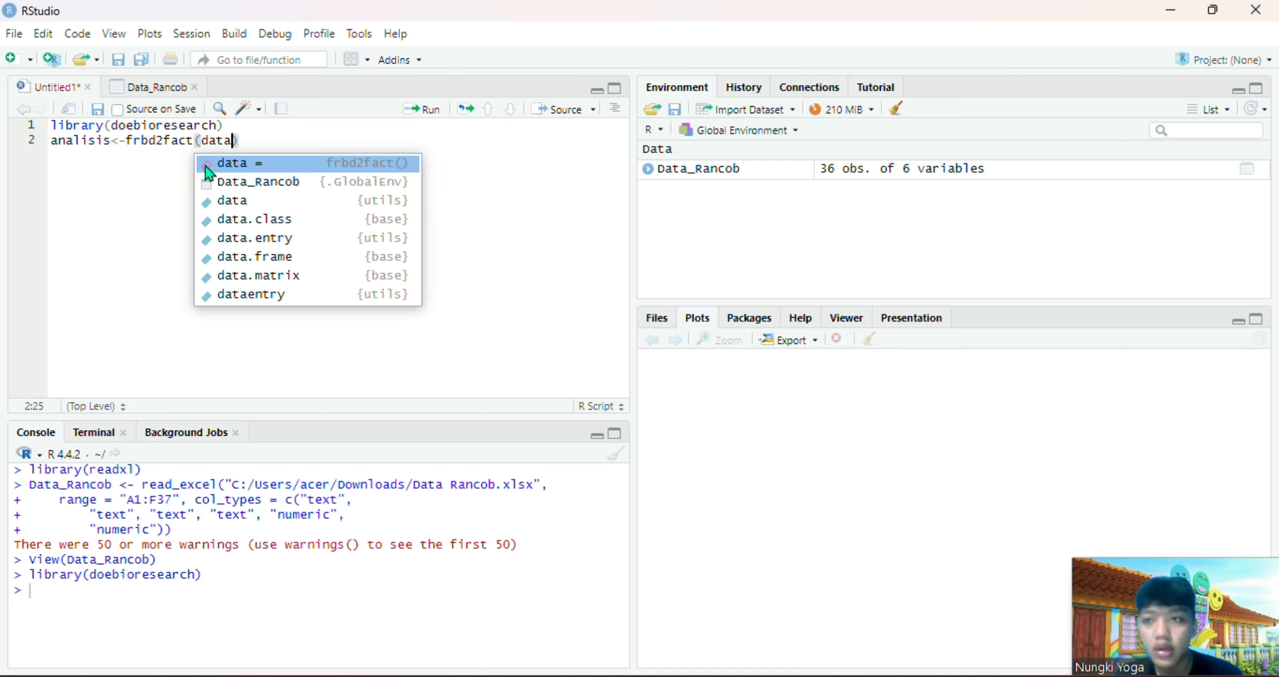
{"action": "left_click", "coordinate": [254, 178]}
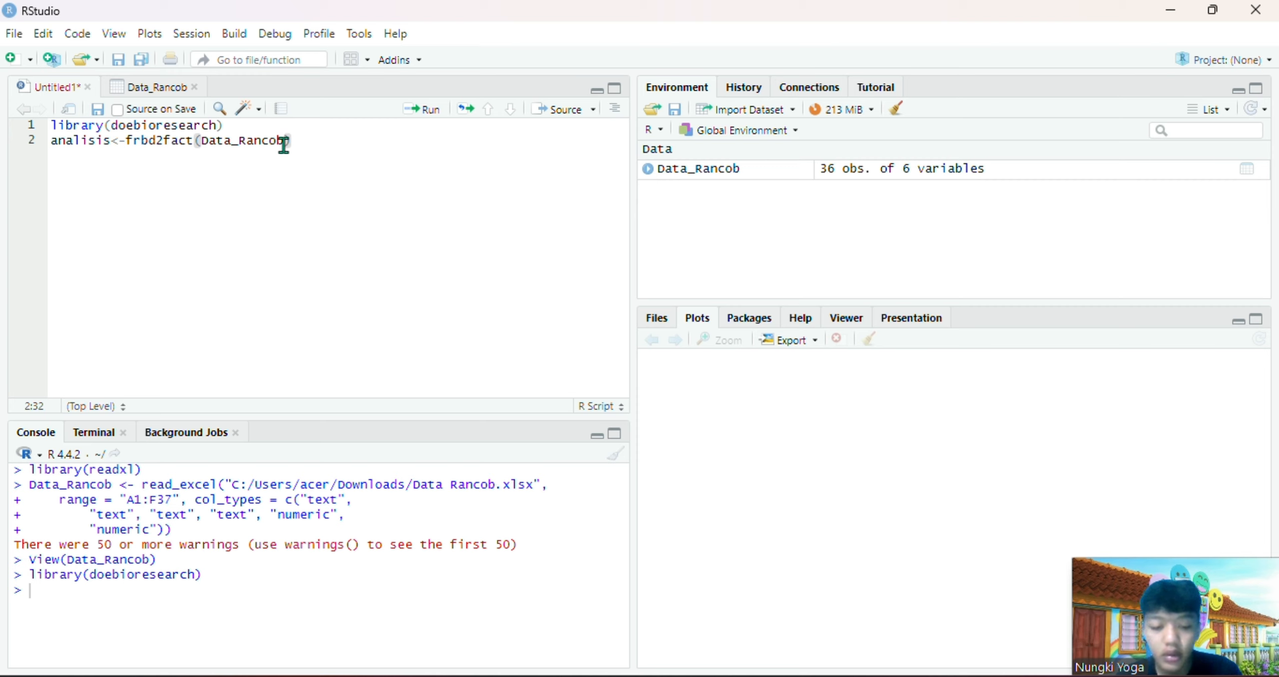
{"action": "type", "text": "["}
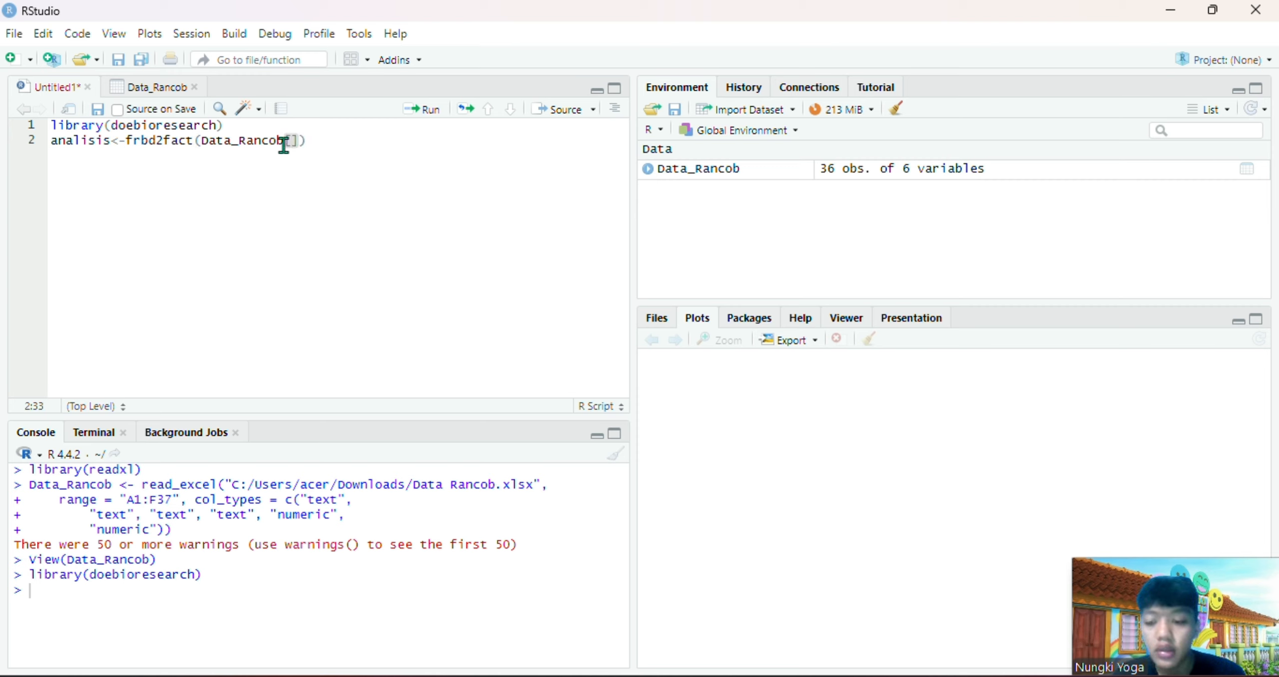
{"action": "type", "text": "5"}
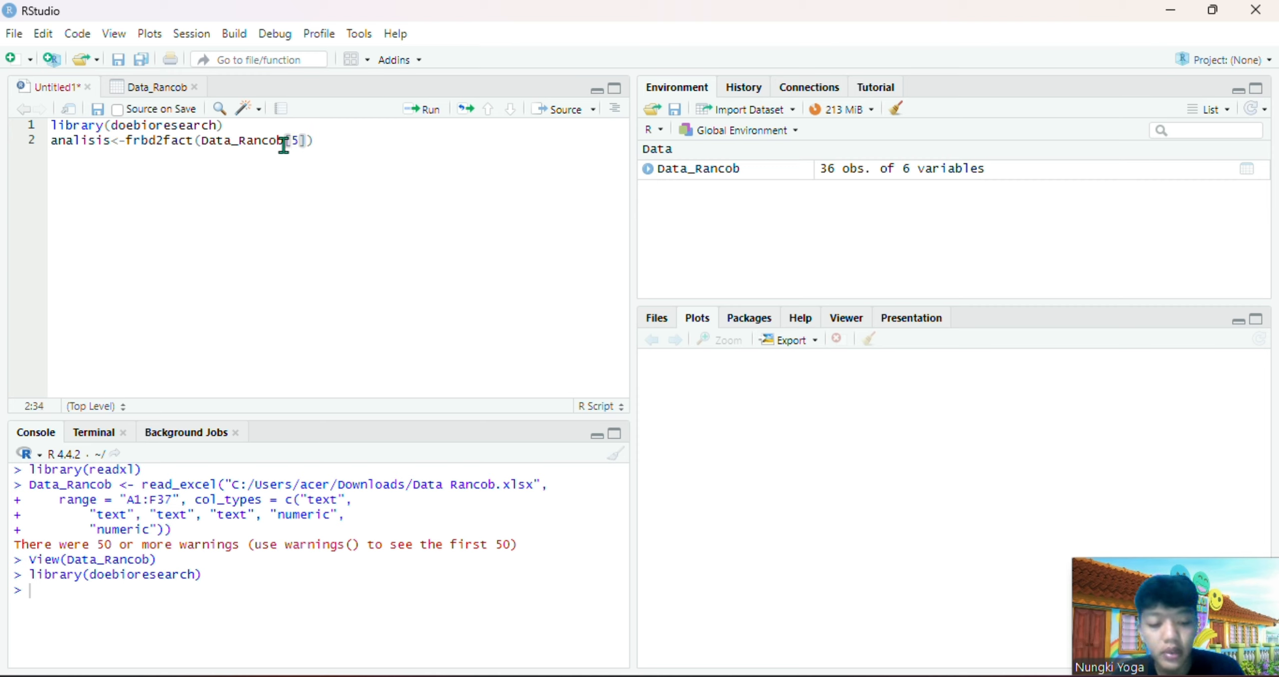
{"action": "key", "text": "Return"}
{"action": "type", "text": ";"}
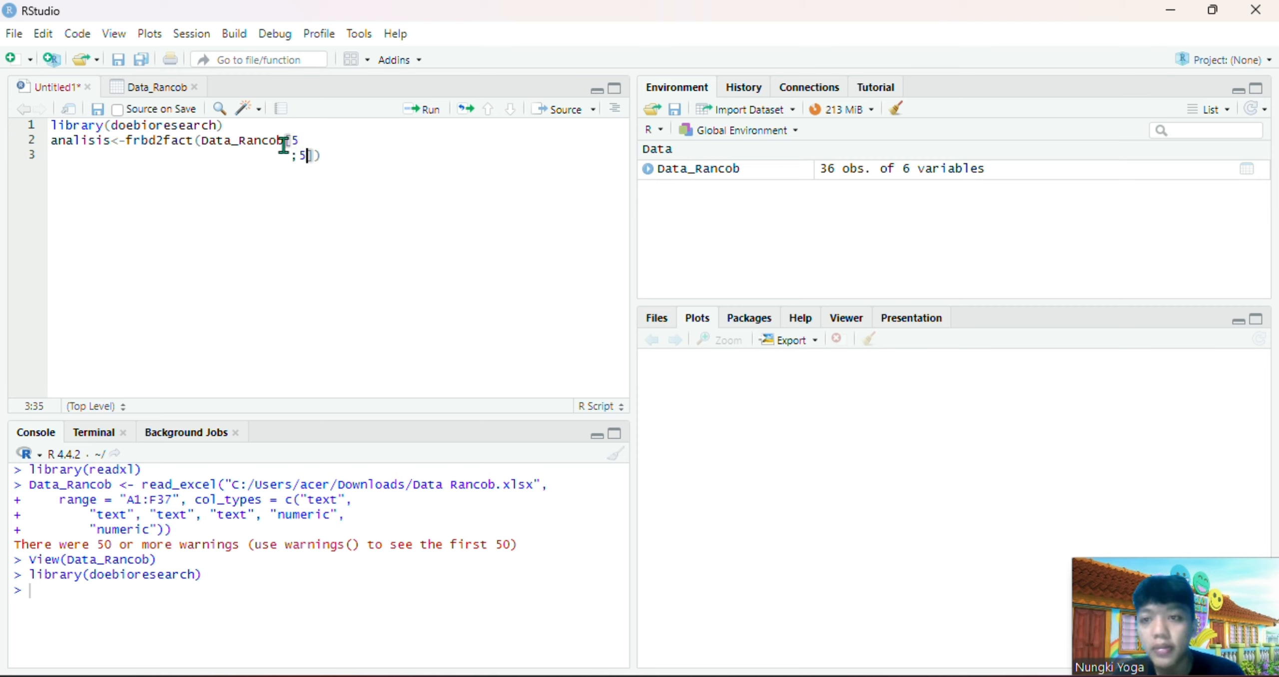
{"action": "key", "text": "BackSpace"}
{"action": "key", "text": "BackSpace"}
{"action": "key", "text": "BackSpace"}
{"action": "key", "text": "BackSpace"}
{"action": "key", "text": "BackSpace"}
{"action": "key", "text": "BackSpace"}
{"action": "key", "text": "BackSpace"}
{"action": "key", "text": "BackSpace"}
{"action": "key", "text": "BackSpace"}
{"action": "key", "text": "BackSpace"}
{"action": "key", "text": "BackSpace"}
{"action": "key", "text": "BackSpace"}
{"action": "key", "text": "BackSpace"}
{"action": "key", "text": "BackSpace"}
{"action": "key", "text": "BackSpace"}
{"action": "key", "text": "BackSpace"}
{"action": "key", "text": "BackSpace"}
{"action": "key", "text": "BackSpace"}
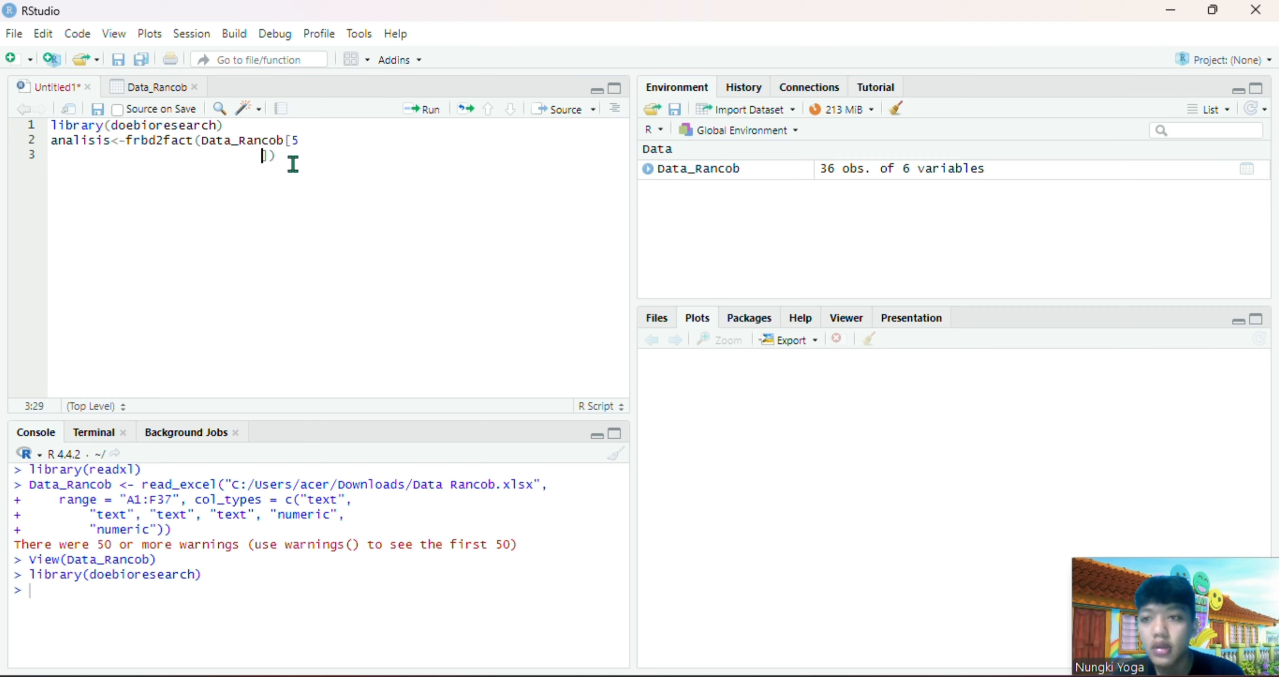
{"action": "key", "text": "BackSpace"}
{"action": "key", "text": "BackSpace"}
{"action": "key", "text": "BackSpace"}
{"action": "key", "text": "BackSpace"}
{"action": "key", "text": "BackSpace"}
{"action": "key", "text": "BackSpace"}
{"action": "key", "text": "BackSpace"}
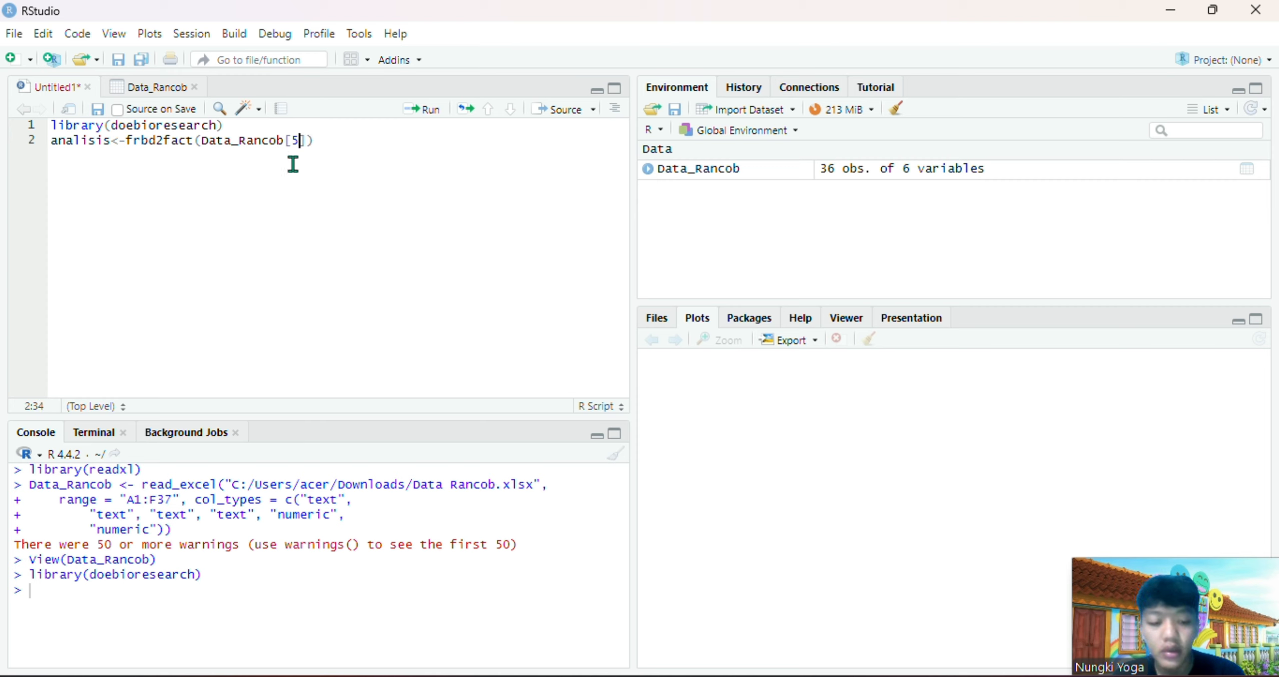
Extend the data argument's column index to 5:6 and add Data_Rancob$Ulangan as the replication vector
{"action": "type", "text": ":6"}
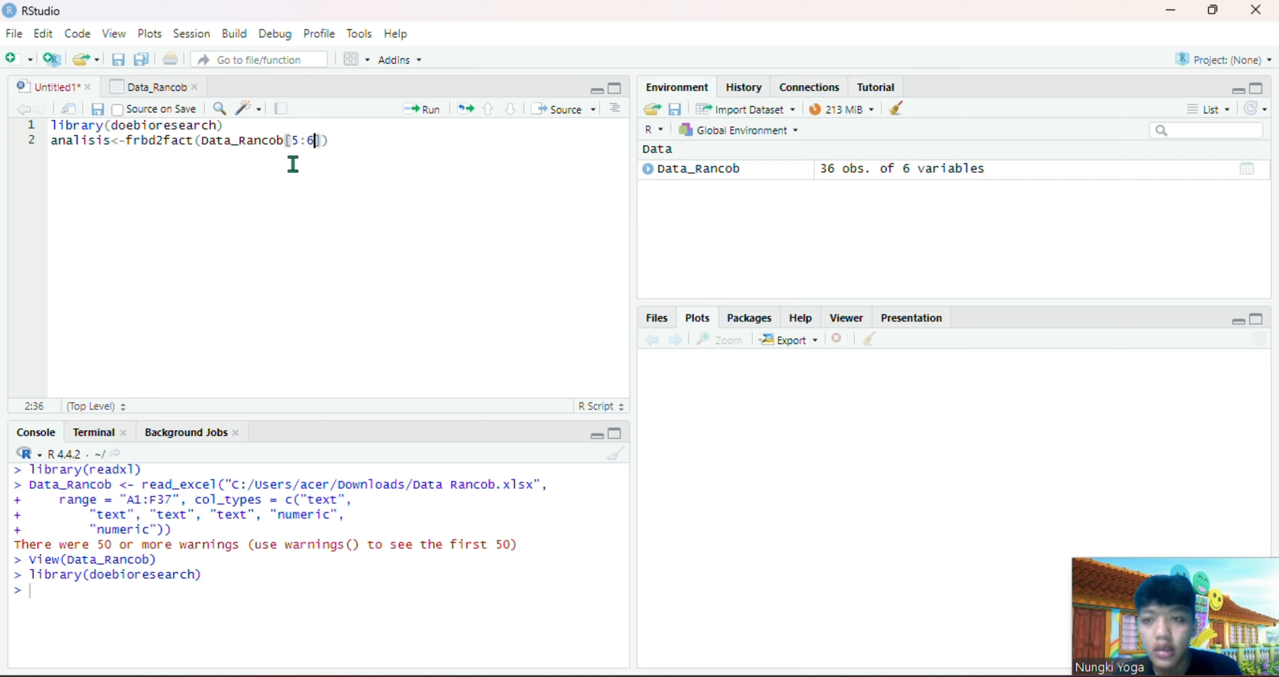
{"action": "left_click", "coordinate": [323, 143]}
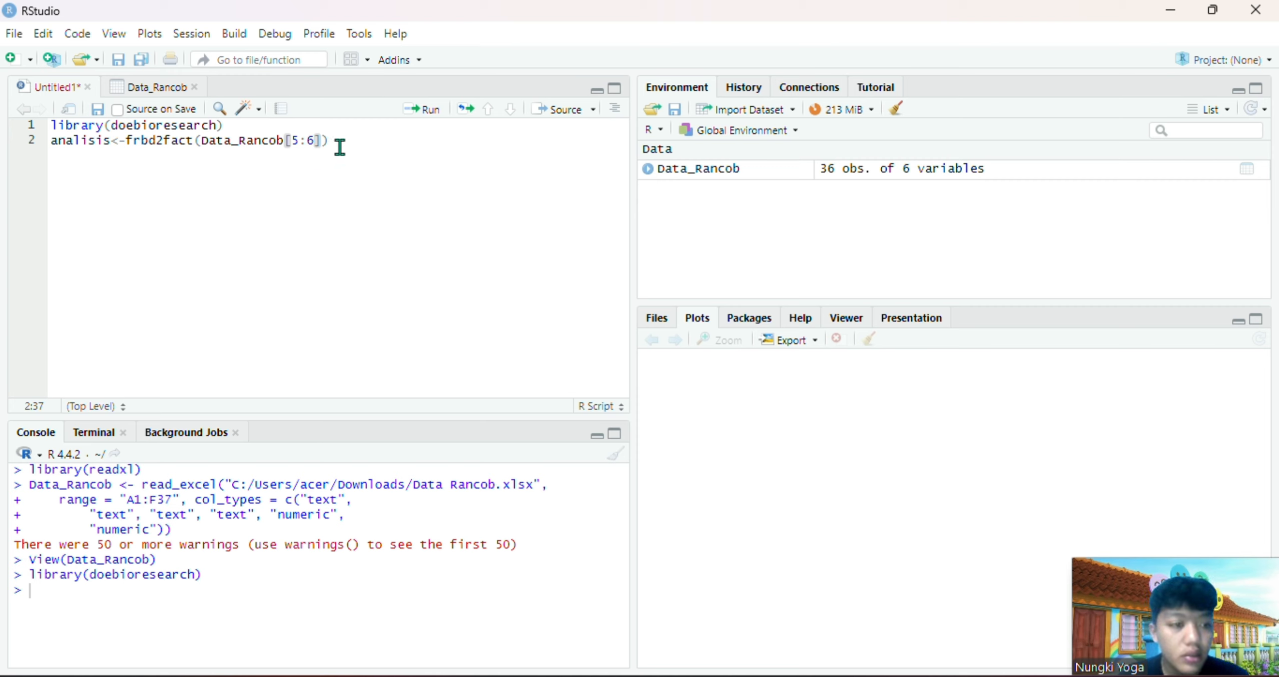
{"action": "type", "text": ","}
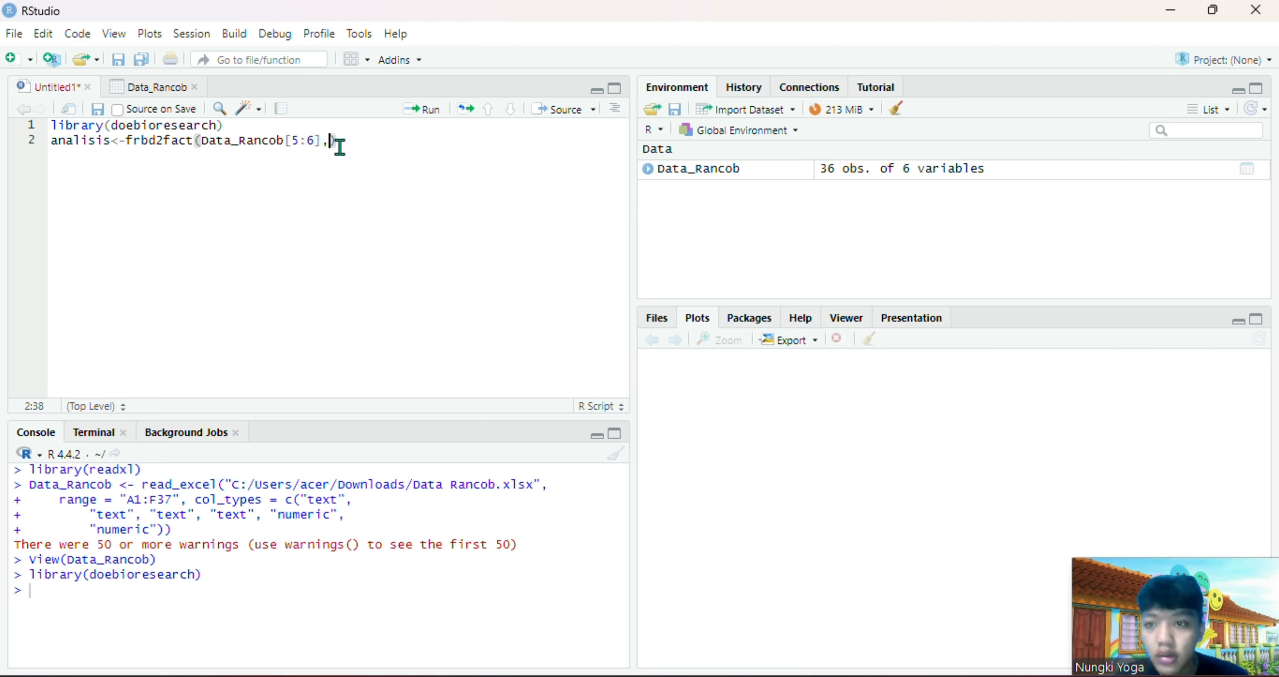
{"action": "type", "text": "data"}
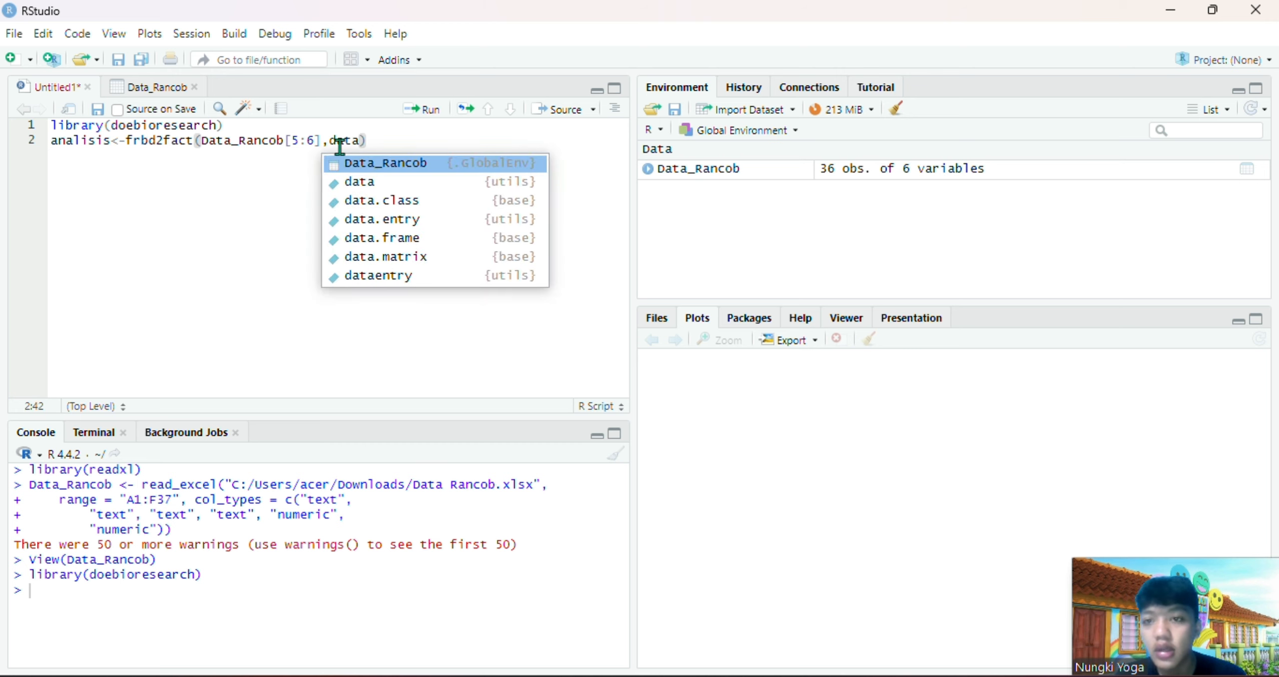
{"action": "left_click", "coordinate": [366, 161]}
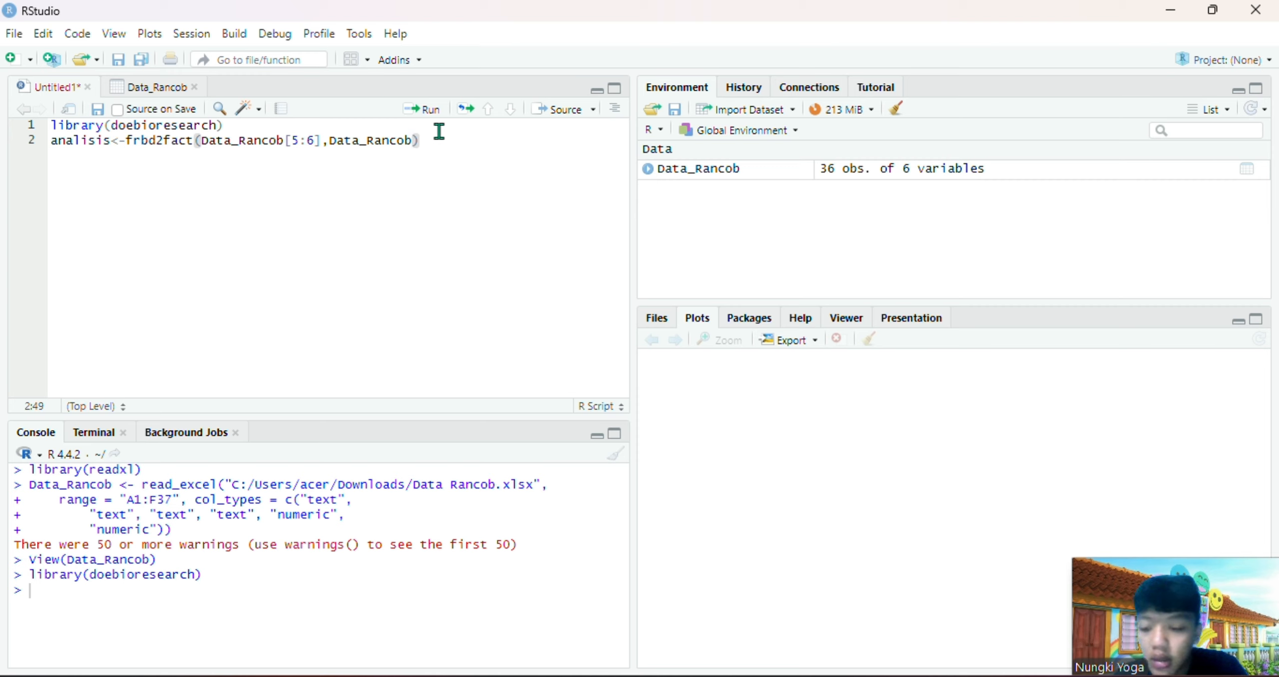
{"action": "type", "text": "$"}
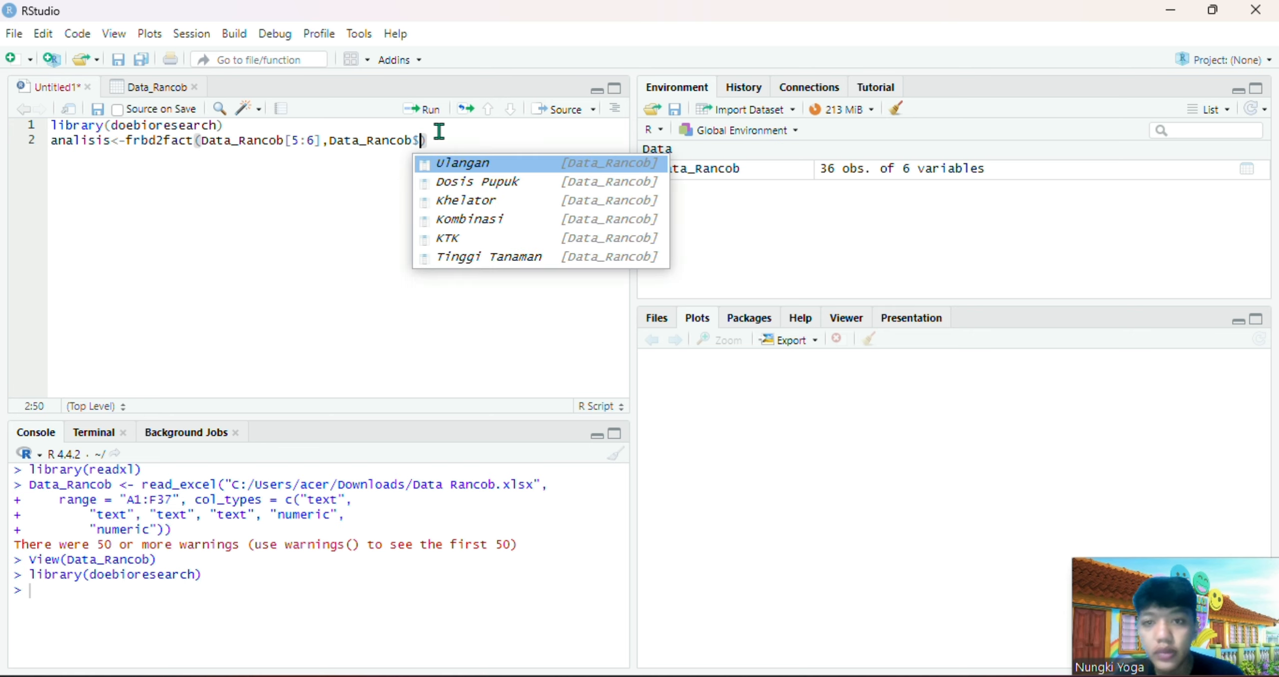
{"action": "left_click", "coordinate": [465, 163]}
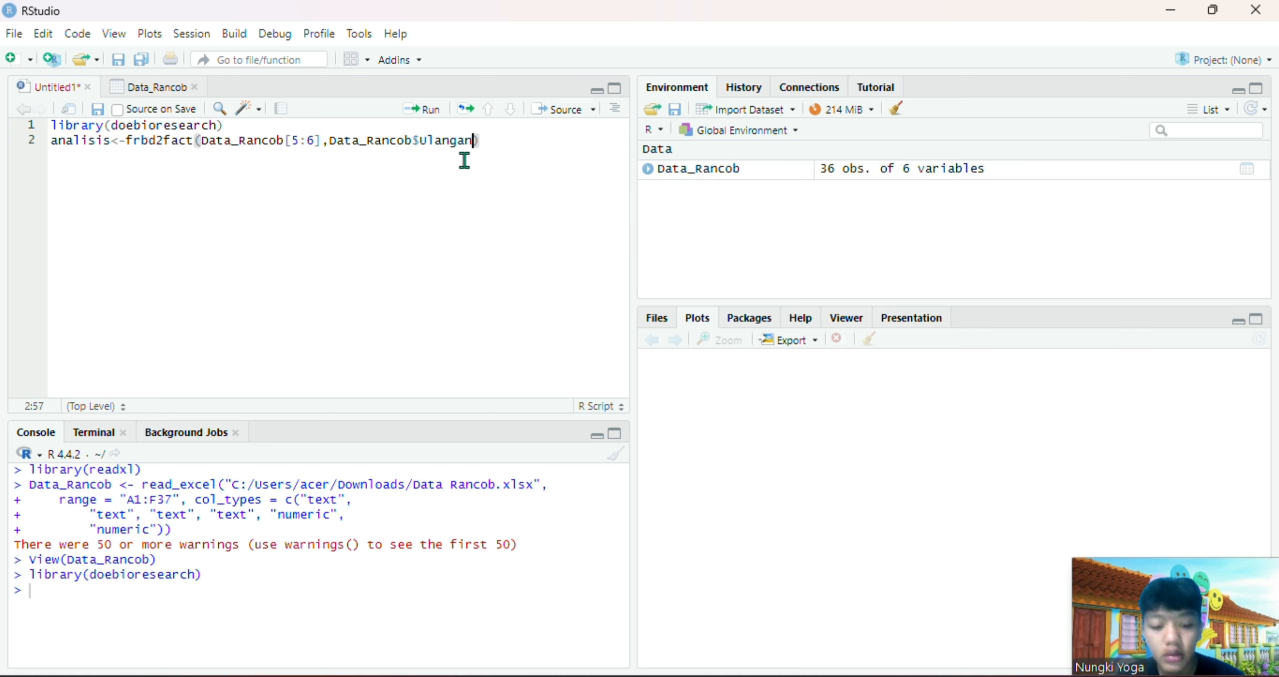
Add Data_Rancob$`Dosis Pupuk` as the first factor in the frbd2fact call
{"action": "type", "text": ",data"}
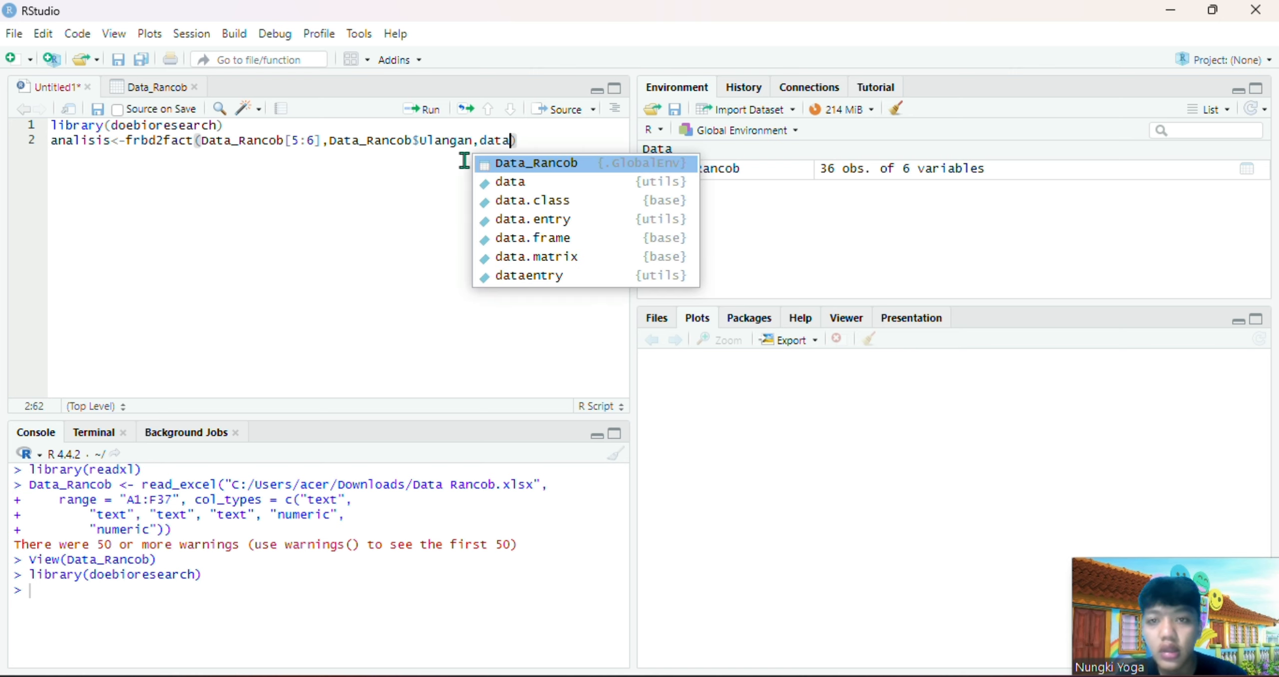
{"action": "left_click", "coordinate": [539, 162]}
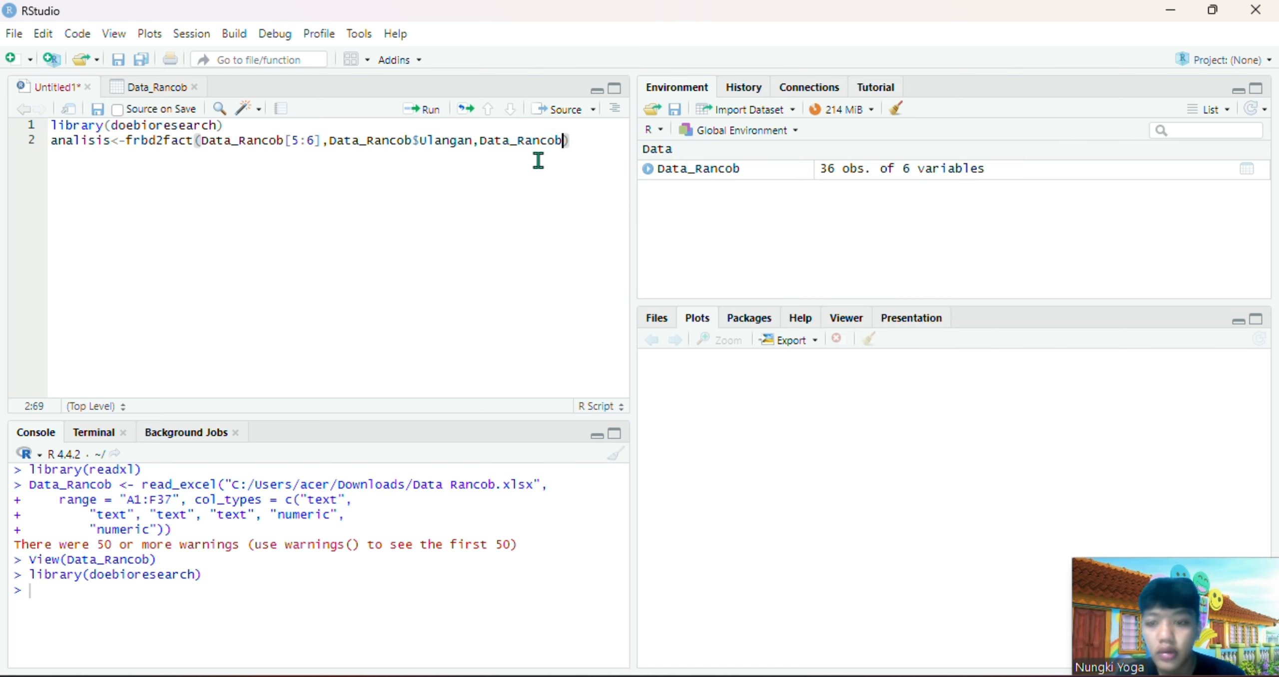
{"action": "type", "text": "$"}
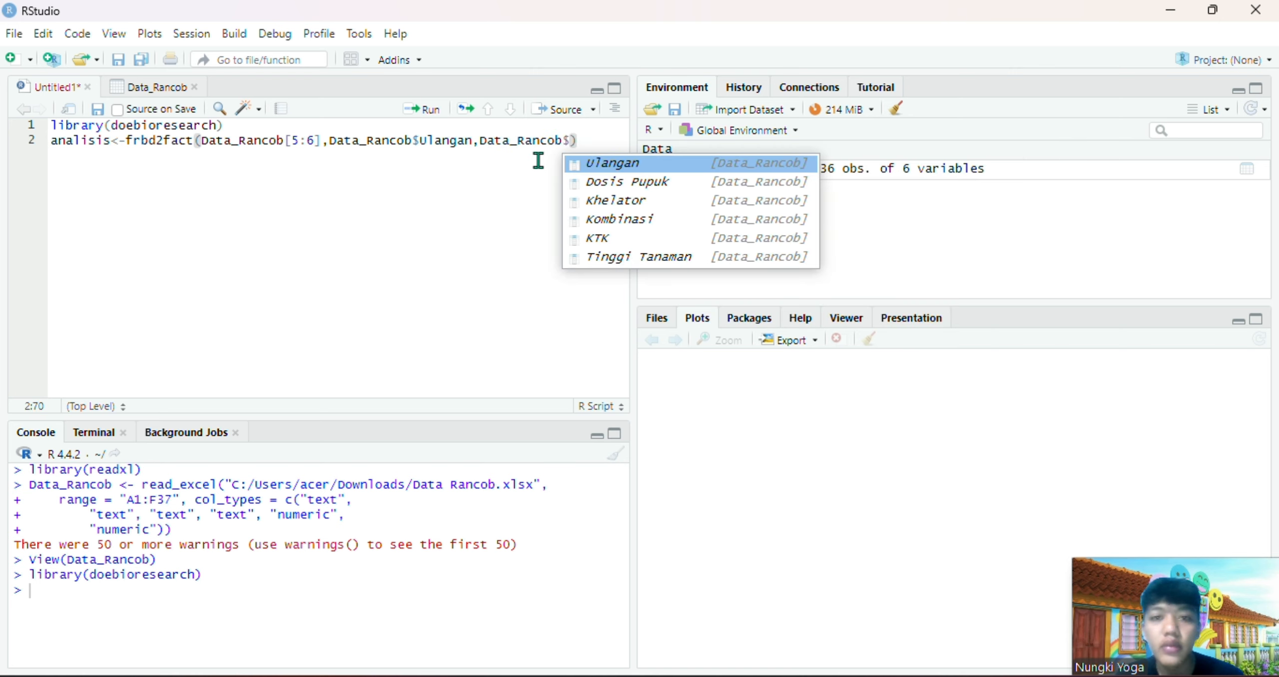
{"action": "left_click", "coordinate": [620, 181]}
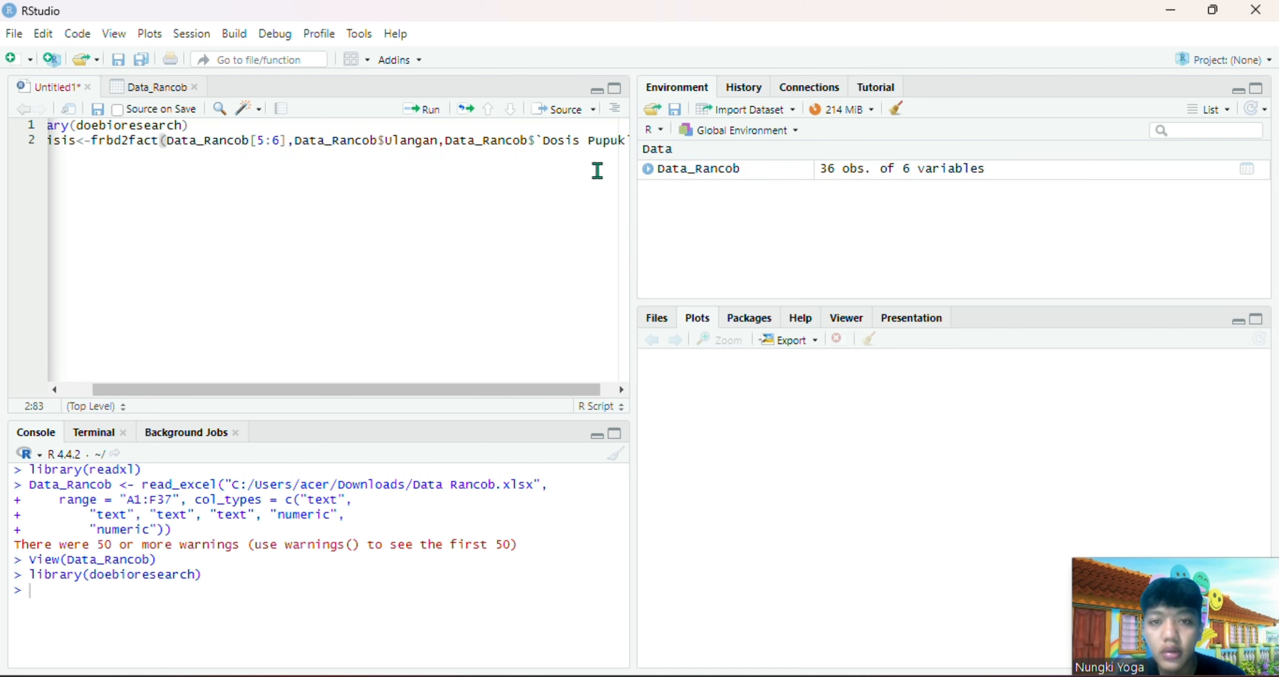
Add Data_Rancob$Khelator as the second factor in the frbd2fact call
{"action": "type", "text": ",d"}
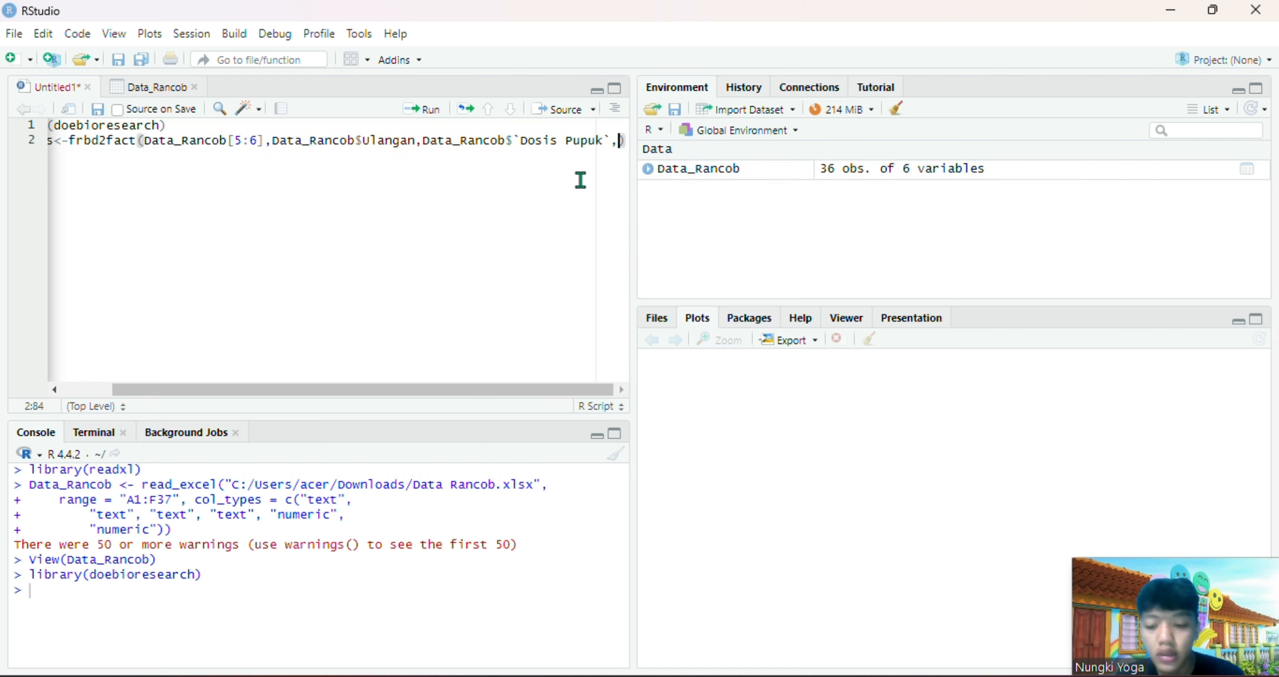
{"action": "type", "text": "ata"}
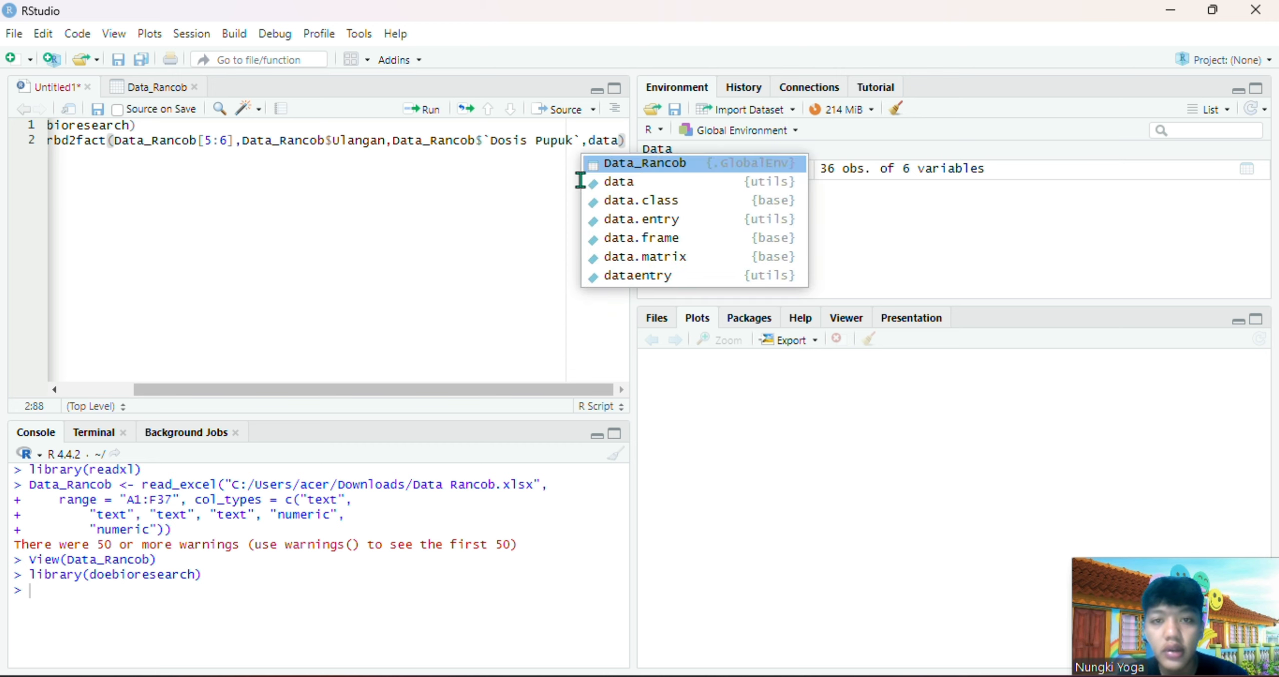
{"action": "left_click", "coordinate": [638, 162]}
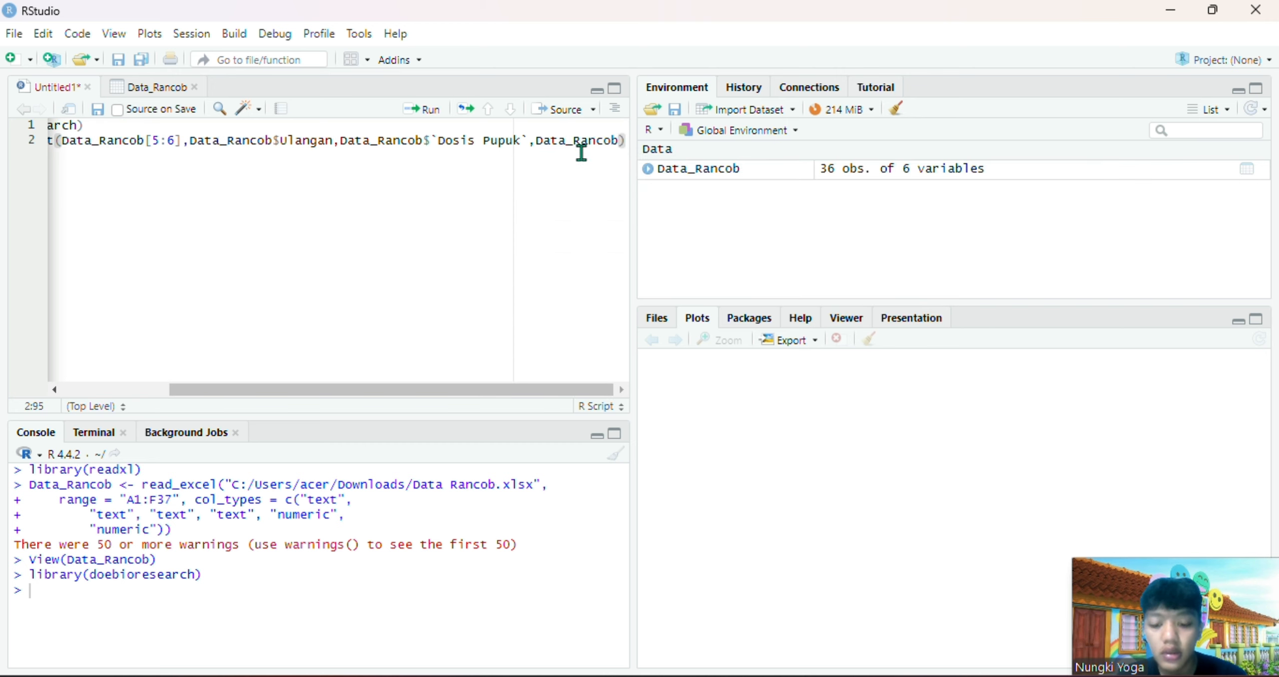
{"action": "type", "text": "$"}
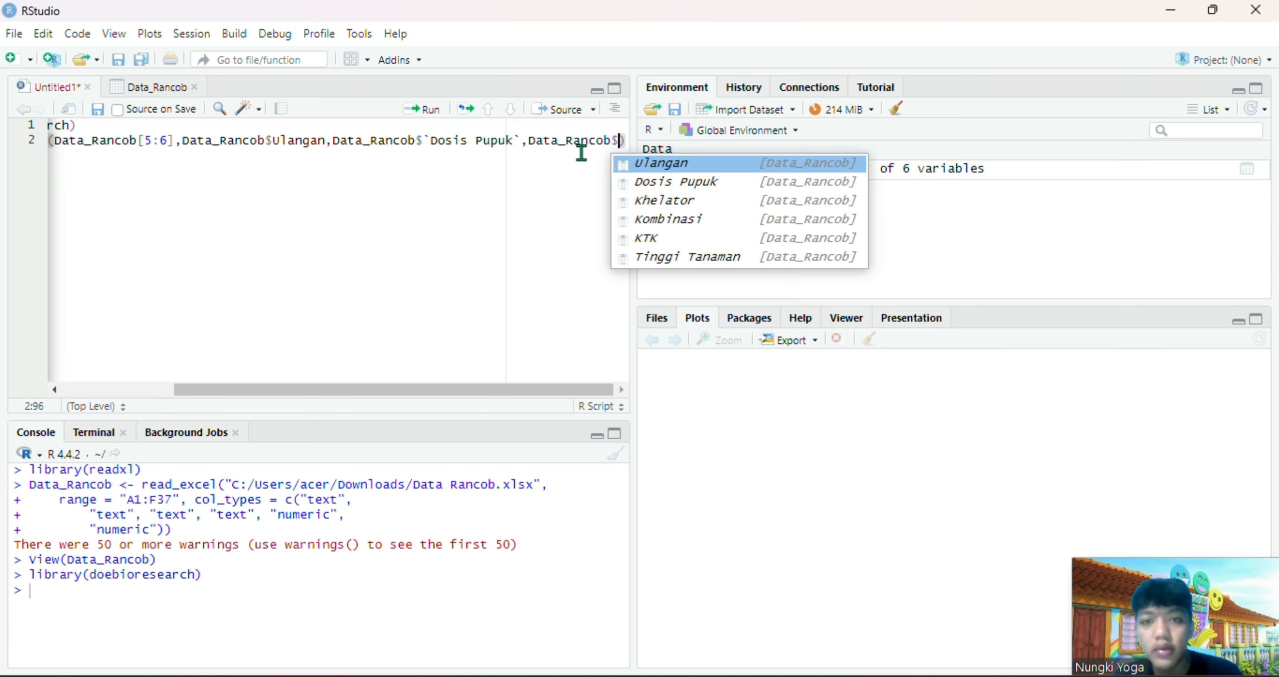
{"action": "left_click", "coordinate": [684, 200]}
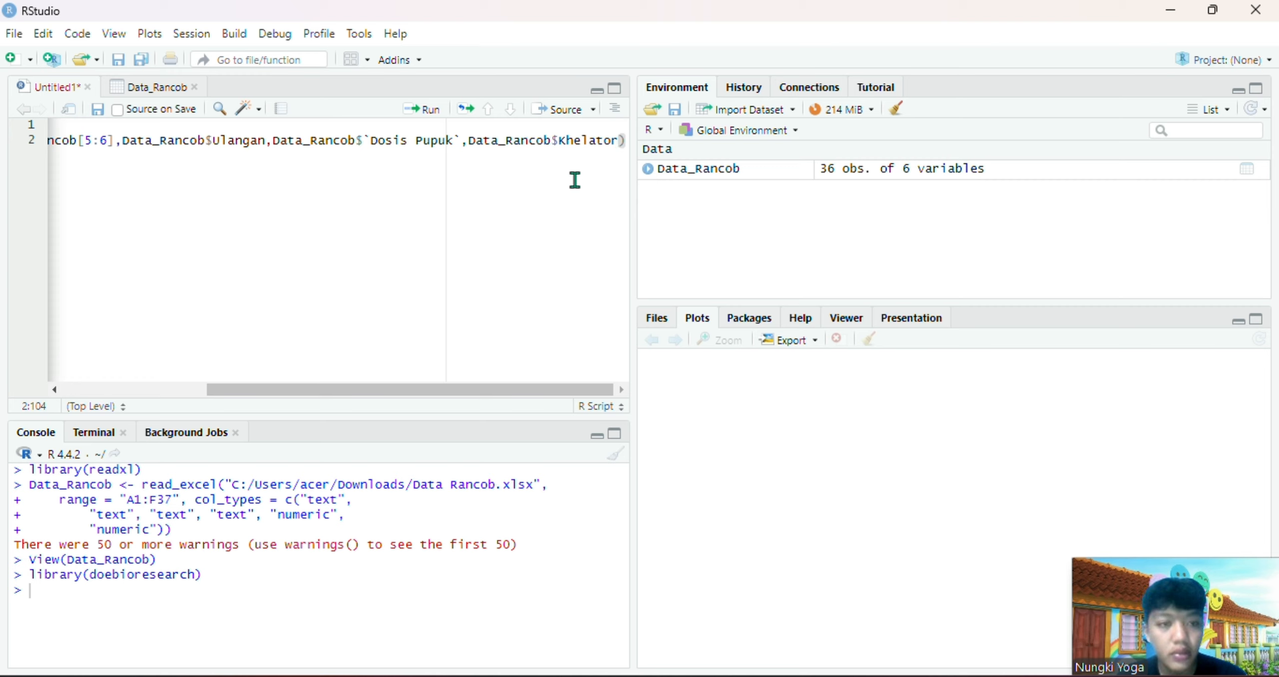
Set the multiple comparison test argument to 1 and run the analisis line
{"action": "type", "text": ",1"}
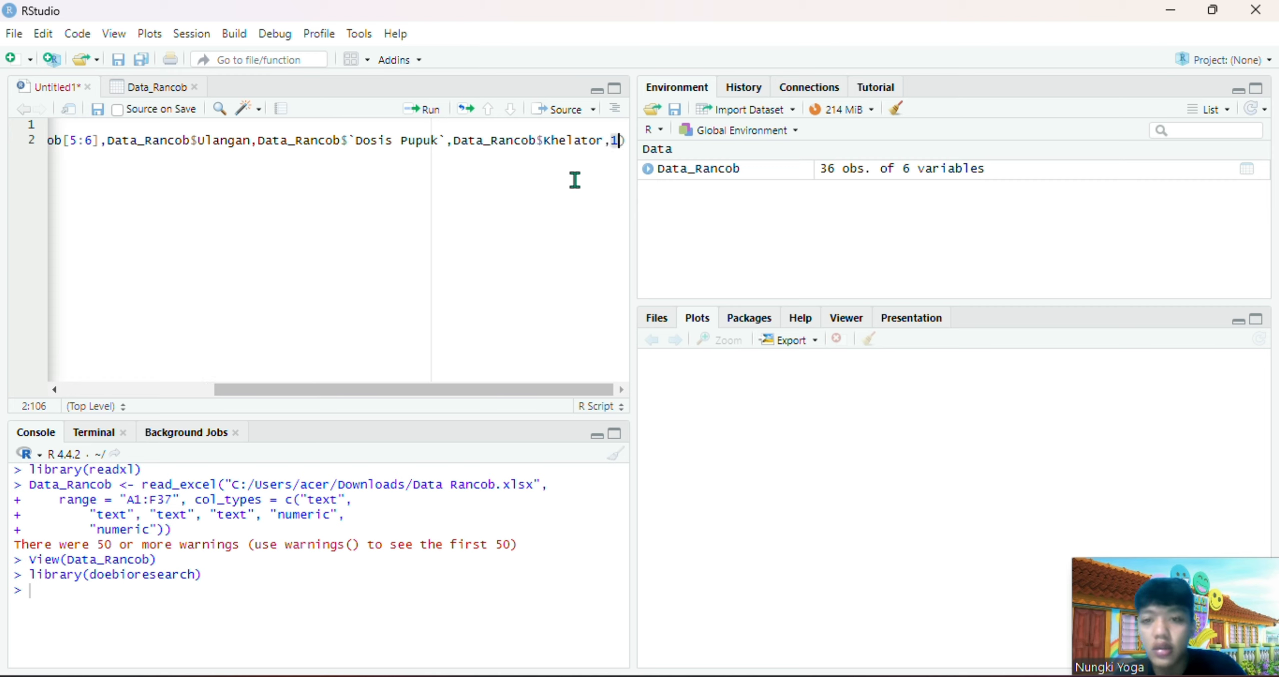
{"action": "scroll", "coordinate": [528, 172], "scroll_direction": "left", "scroll_amount": 5}
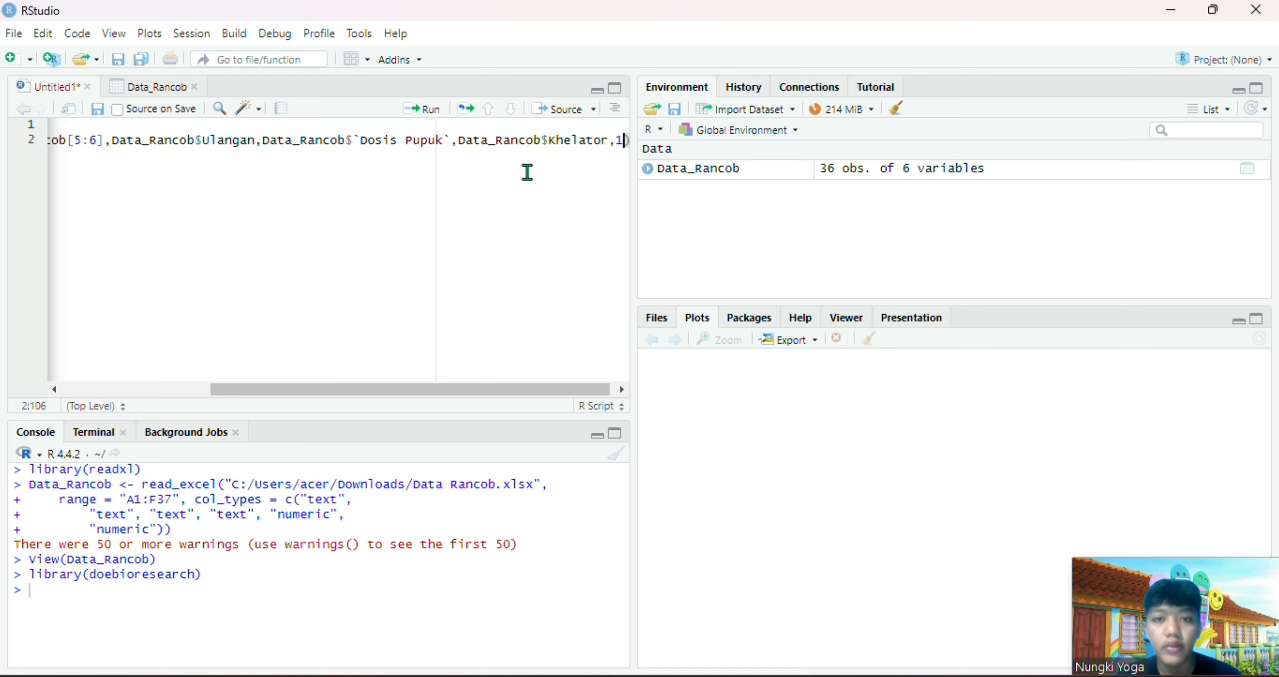
{"action": "left_click", "coordinate": [430, 120]}
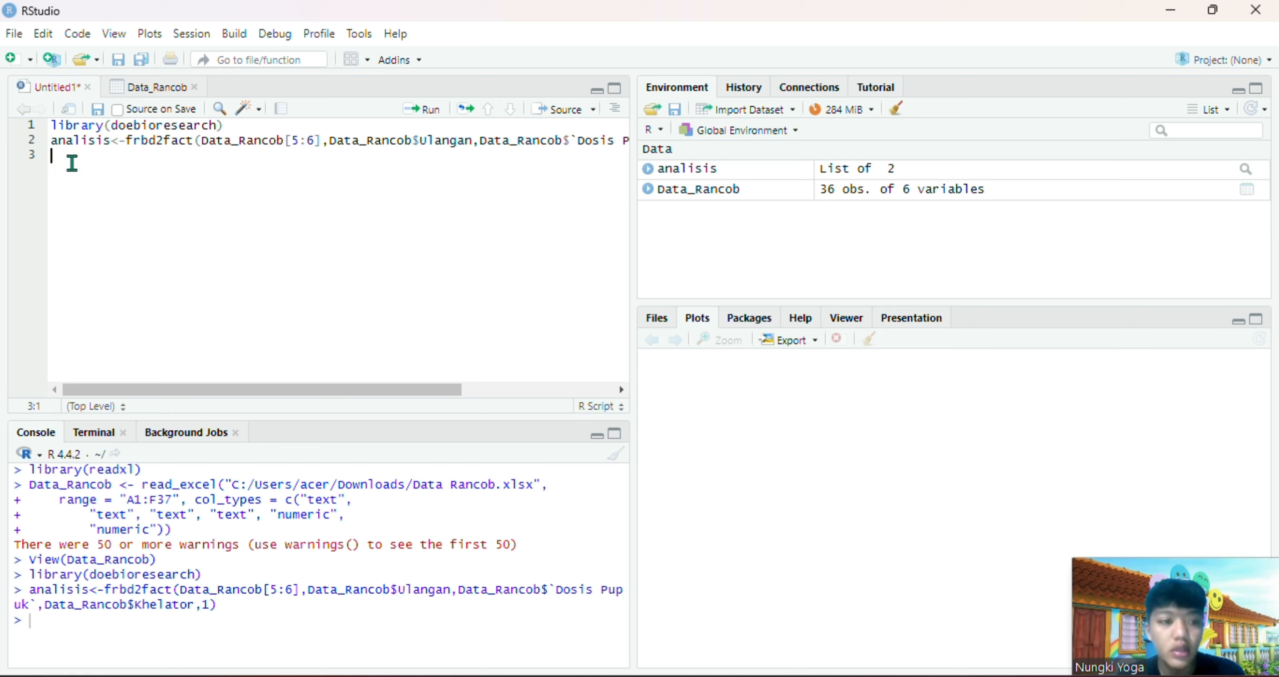
Add a print(analisis) line below the frbd2fact call and run it
{"action": "type", "text": "print"}
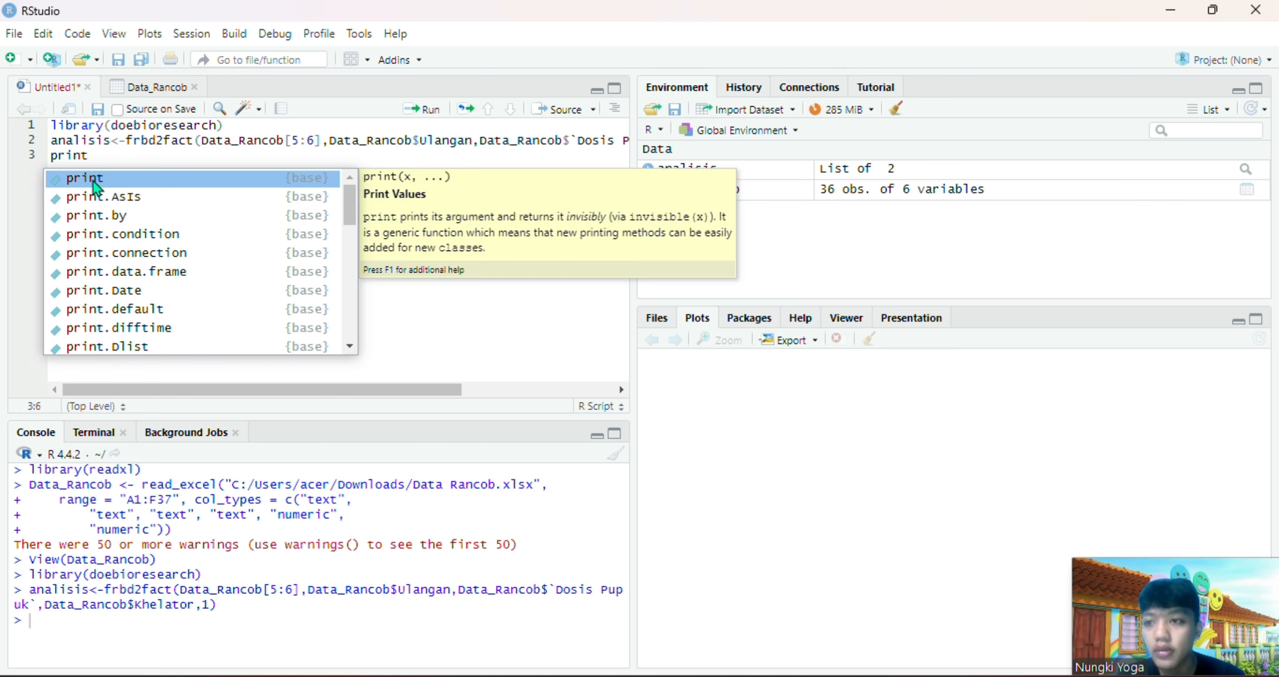
{"action": "left_click", "coordinate": [93, 180]}
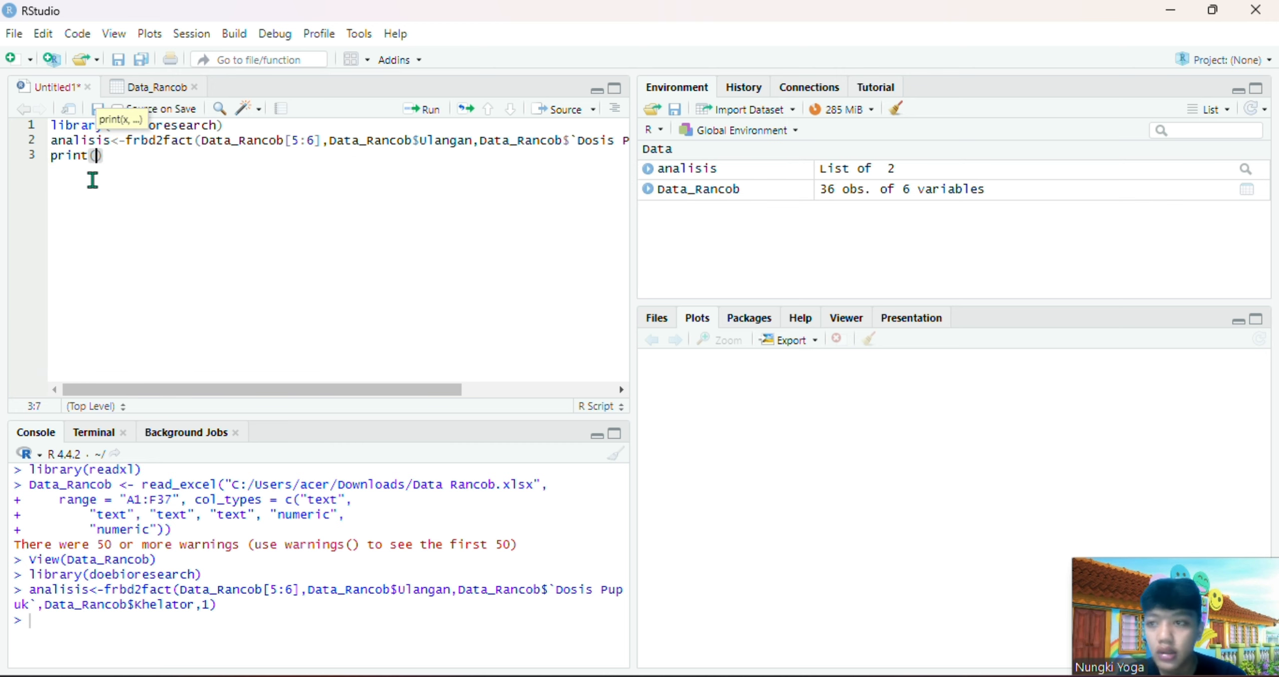
{"action": "type", "text": "anali"}
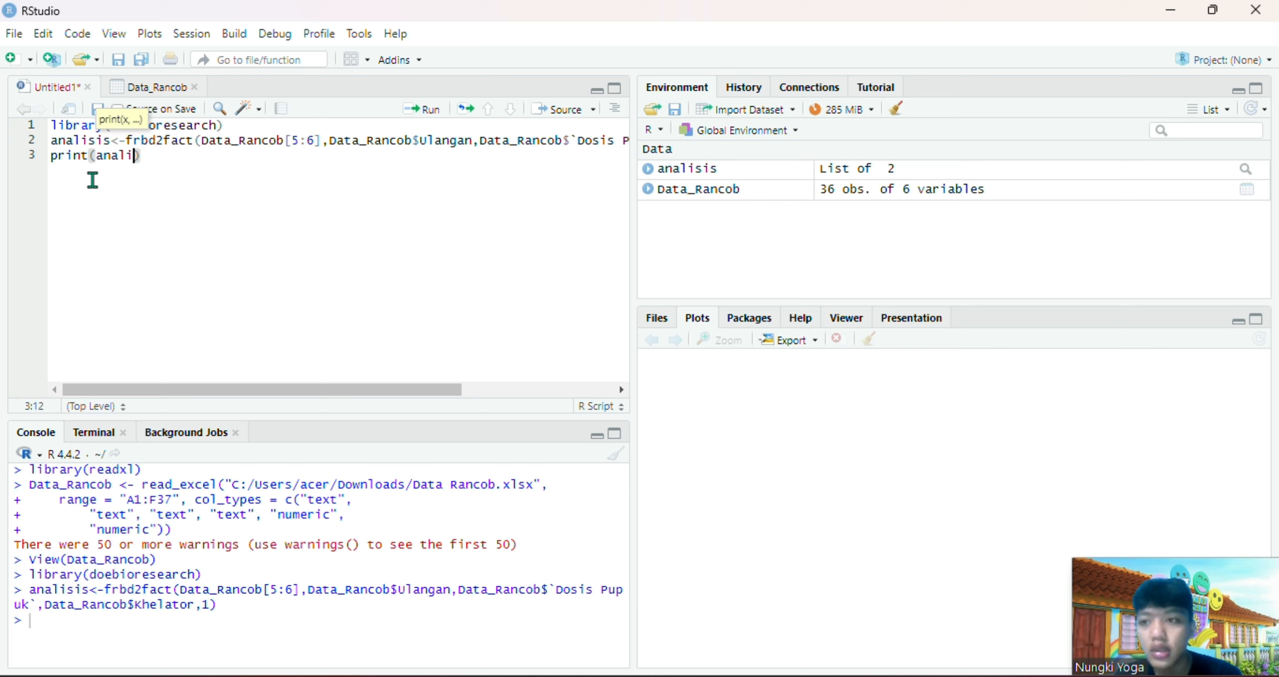
{"action": "left_click", "coordinate": [136, 181]}
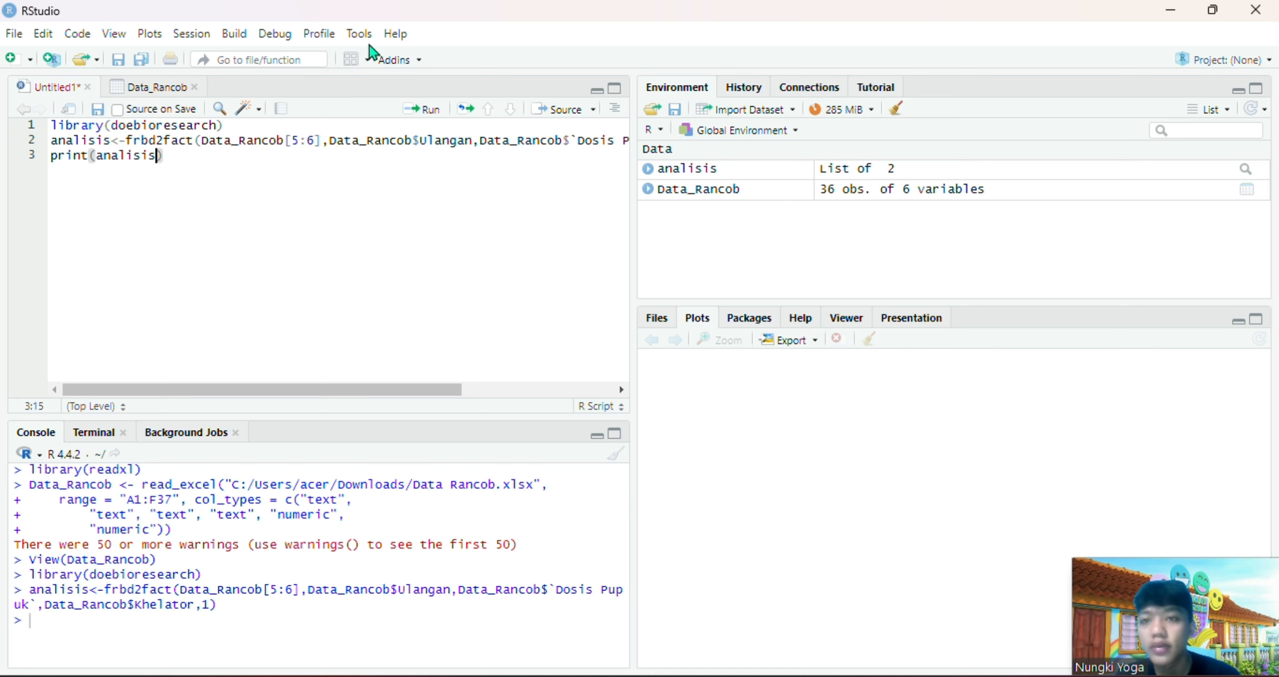
{"action": "left_click", "coordinate": [408, 111]}
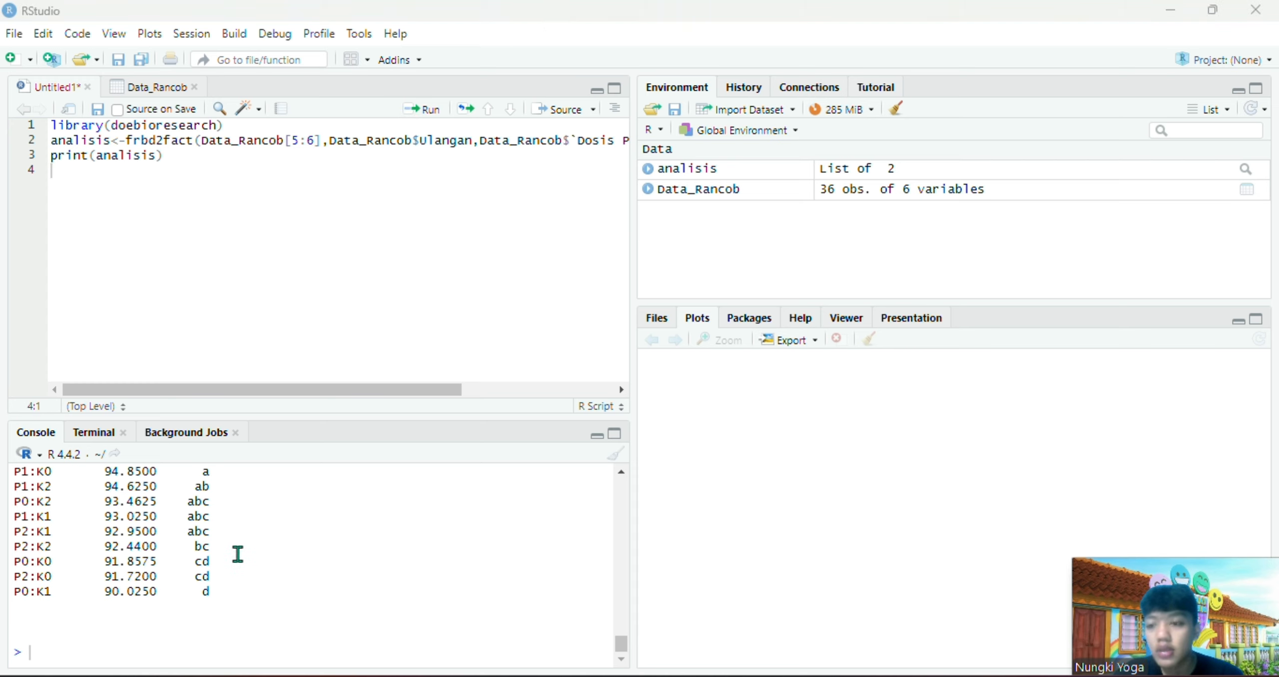
Examine the analysis of variance table for KTK in the console output, including the replication, factor and interaction significance
{"action": "scroll", "coordinate": [238, 554], "scroll_direction": "up", "scroll_amount": 3}
{"action": "scroll", "coordinate": [238, 553], "scroll_direction": "up", "scroll_amount": 20}
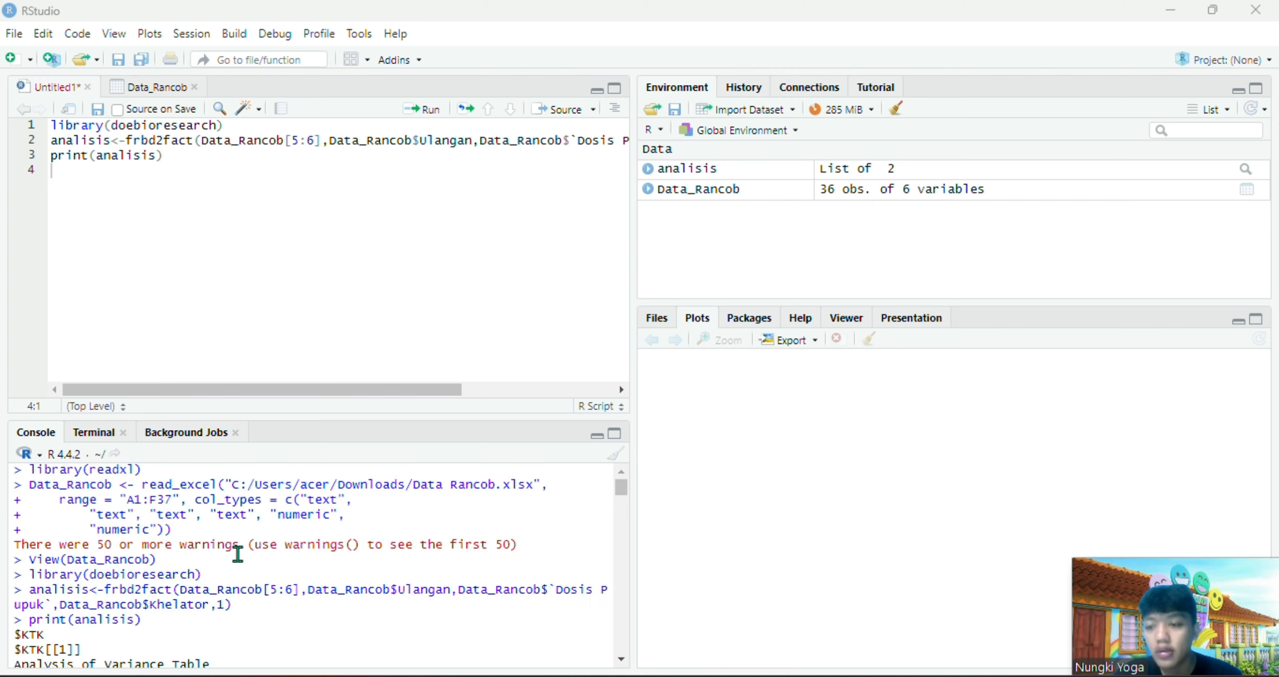
{"action": "scroll", "coordinate": [238, 554], "scroll_direction": "down", "scroll_amount": 5}
{"action": "scroll", "coordinate": [238, 554], "scroll_direction": "up", "scroll_amount": 5}
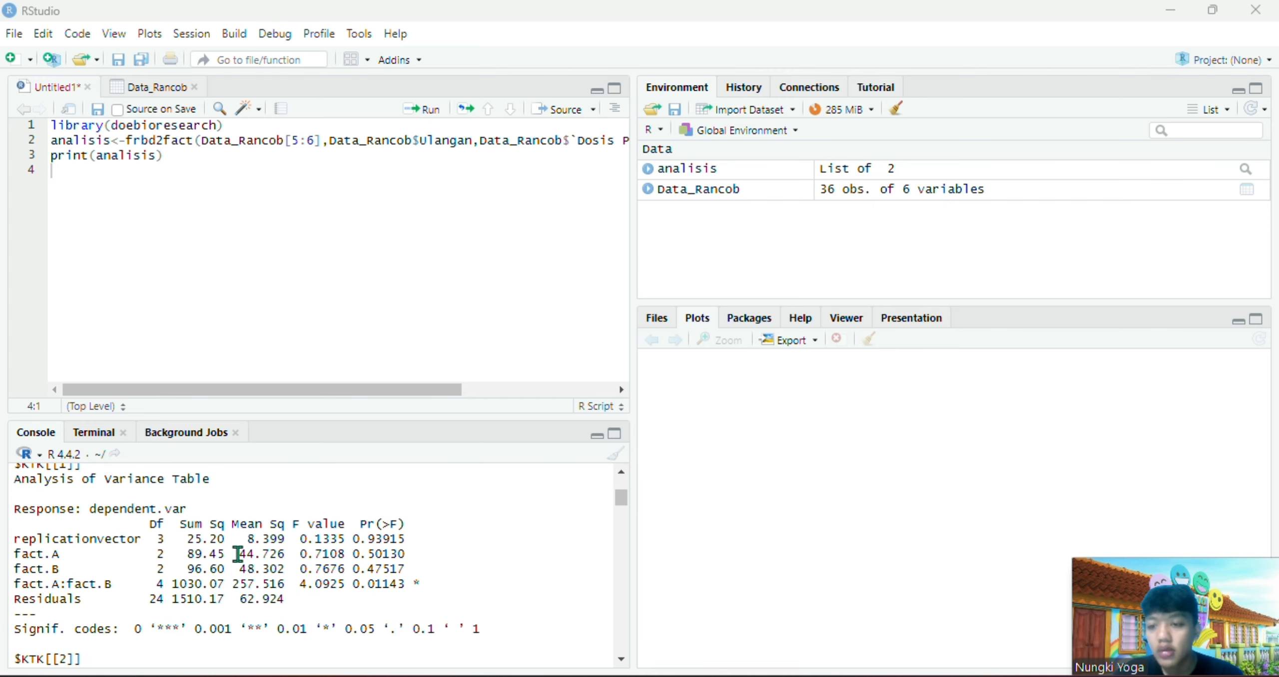
{"action": "scroll", "coordinate": [238, 554], "scroll_direction": "down", "scroll_amount": 2}
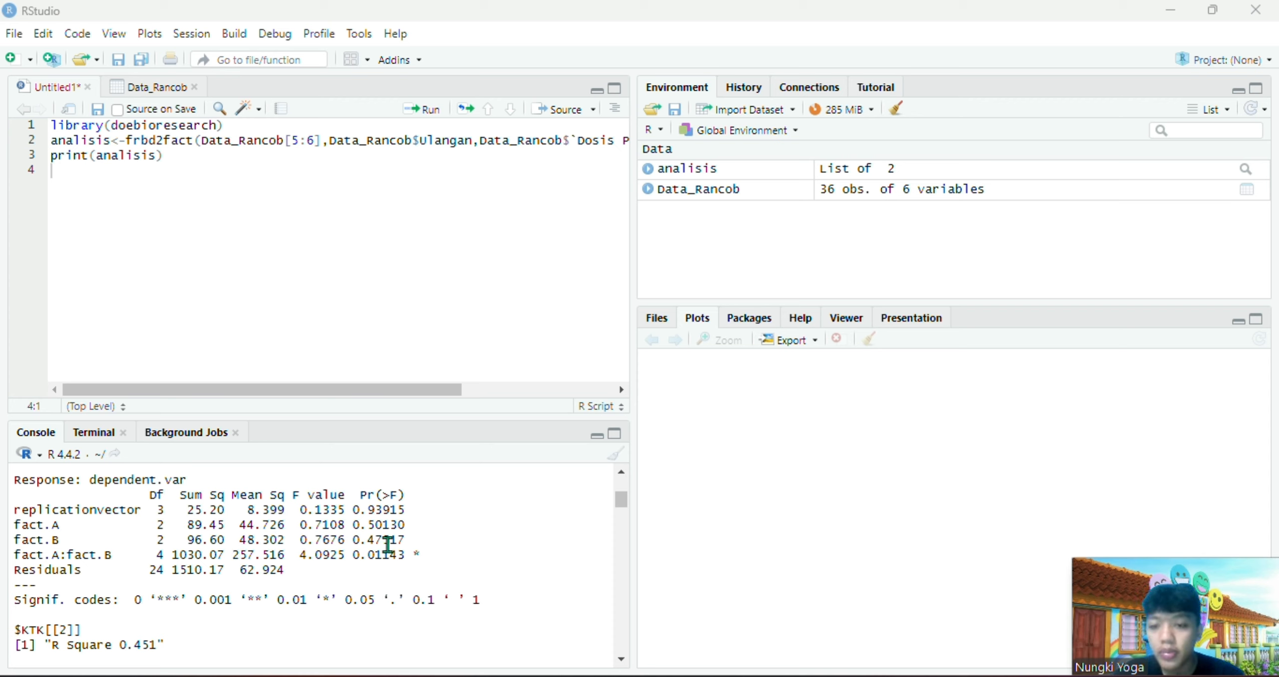
{"action": "scroll", "coordinate": [424, 537], "scroll_direction": "down", "scroll_amount": 1}
{"action": "scroll", "coordinate": [425, 538], "scroll_direction": "down", "scroll_amount": 1}
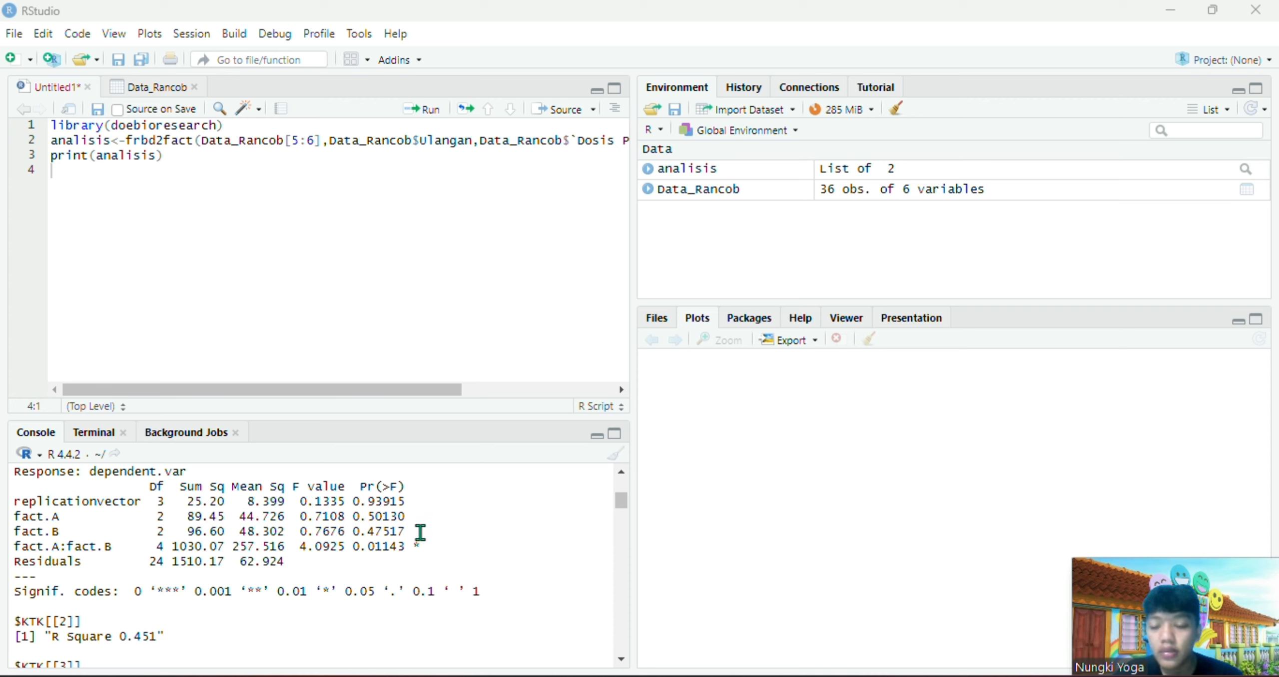
{"action": "scroll", "coordinate": [421, 532], "scroll_direction": "down", "scroll_amount": 1}
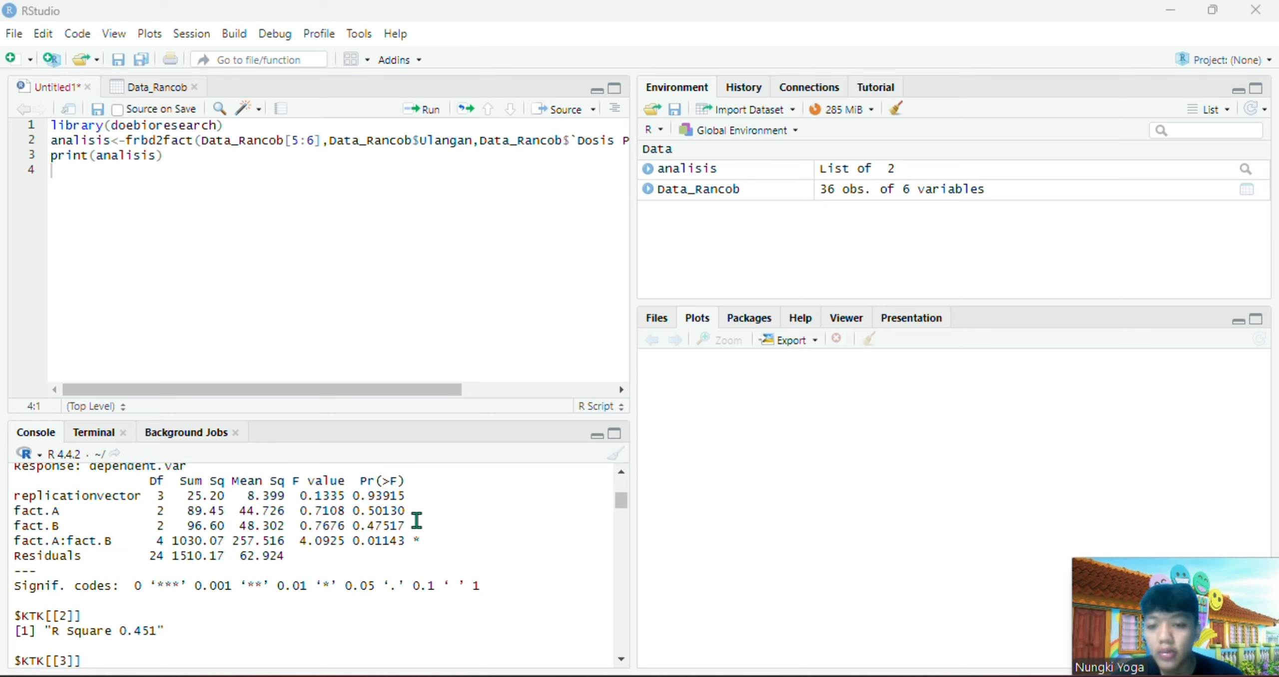
{"action": "scroll", "coordinate": [417, 520], "scroll_direction": "down", "scroll_amount": 1}
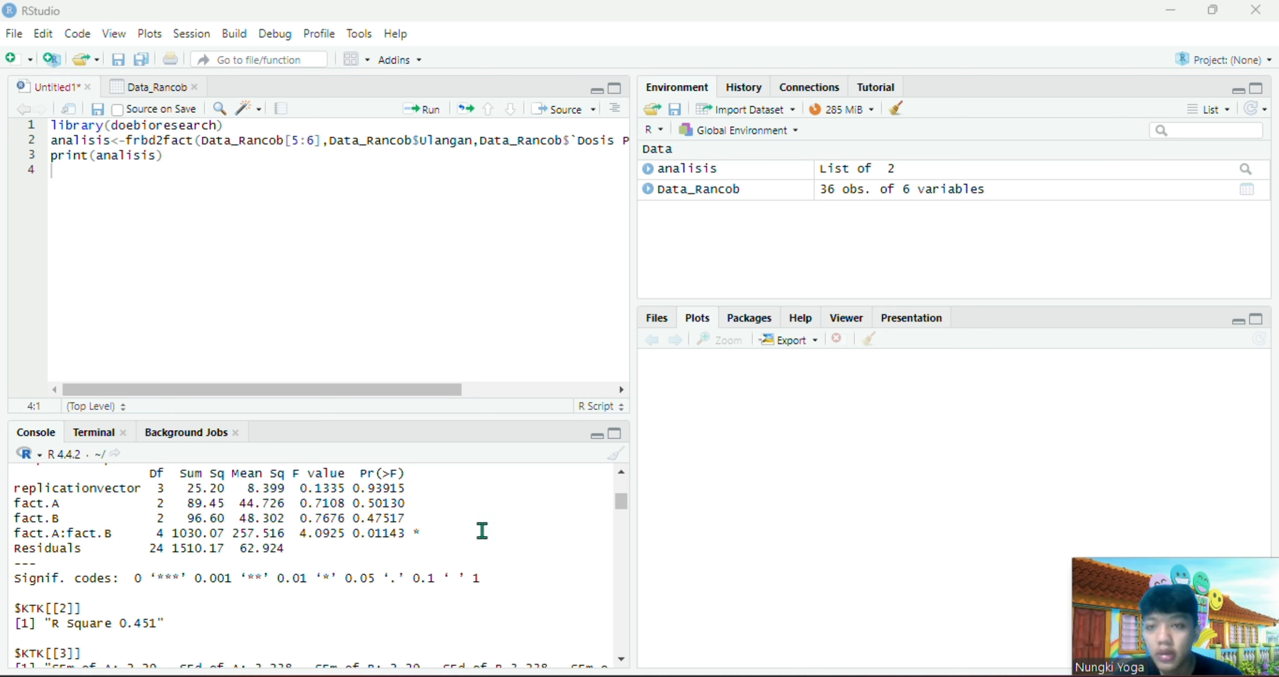
{"action": "scroll", "coordinate": [482, 530], "scroll_direction": "down", "scroll_amount": 2}
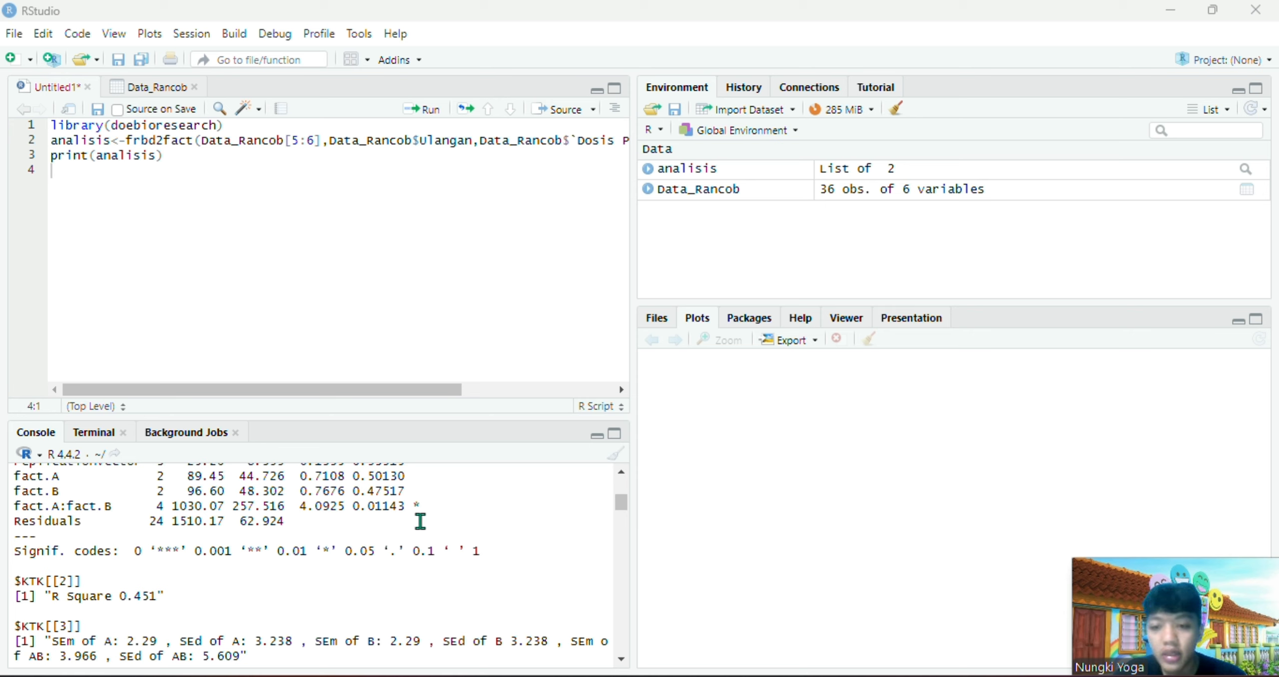
{"action": "scroll", "coordinate": [425, 505], "scroll_direction": "down", "scroll_amount": 2}
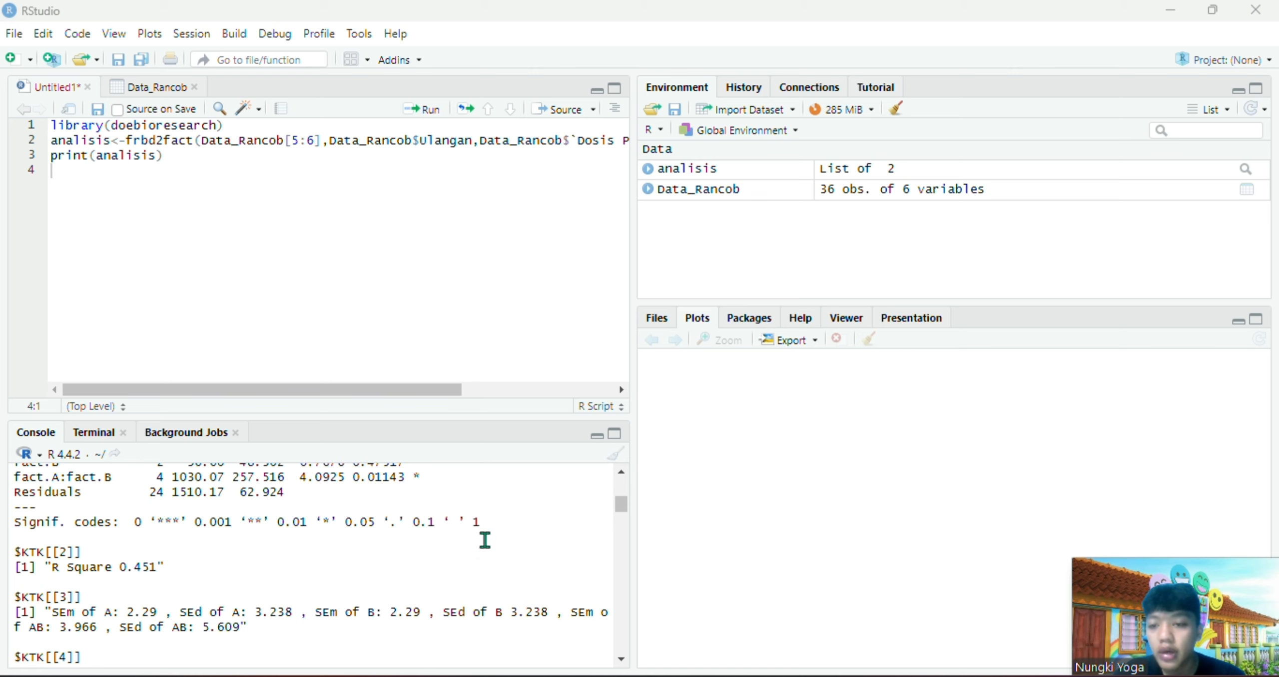
Review the KTK normality result and the mean comparison groups for the first and second factors
{"action": "scroll", "coordinate": [485, 539], "scroll_direction": "down", "scroll_amount": 5}
{"action": "scroll", "coordinate": [484, 539], "scroll_direction": "down", "scroll_amount": 7}
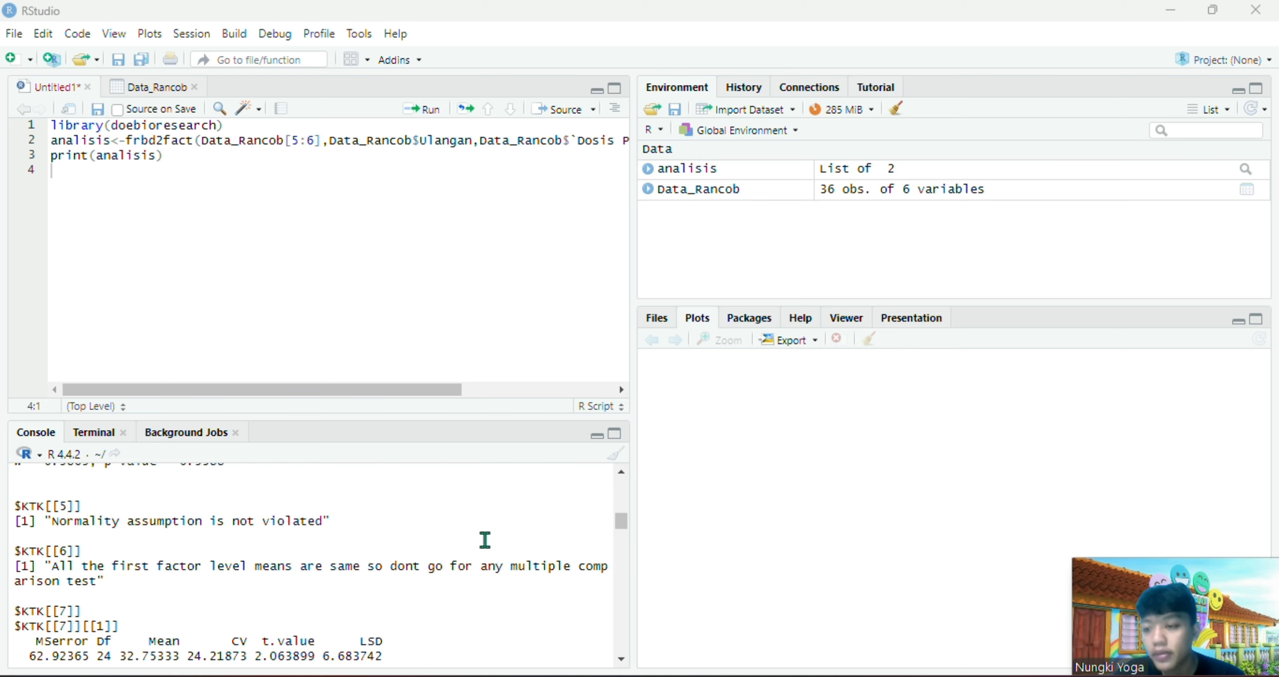
{"action": "scroll", "coordinate": [485, 538], "scroll_direction": "down", "scroll_amount": 3}
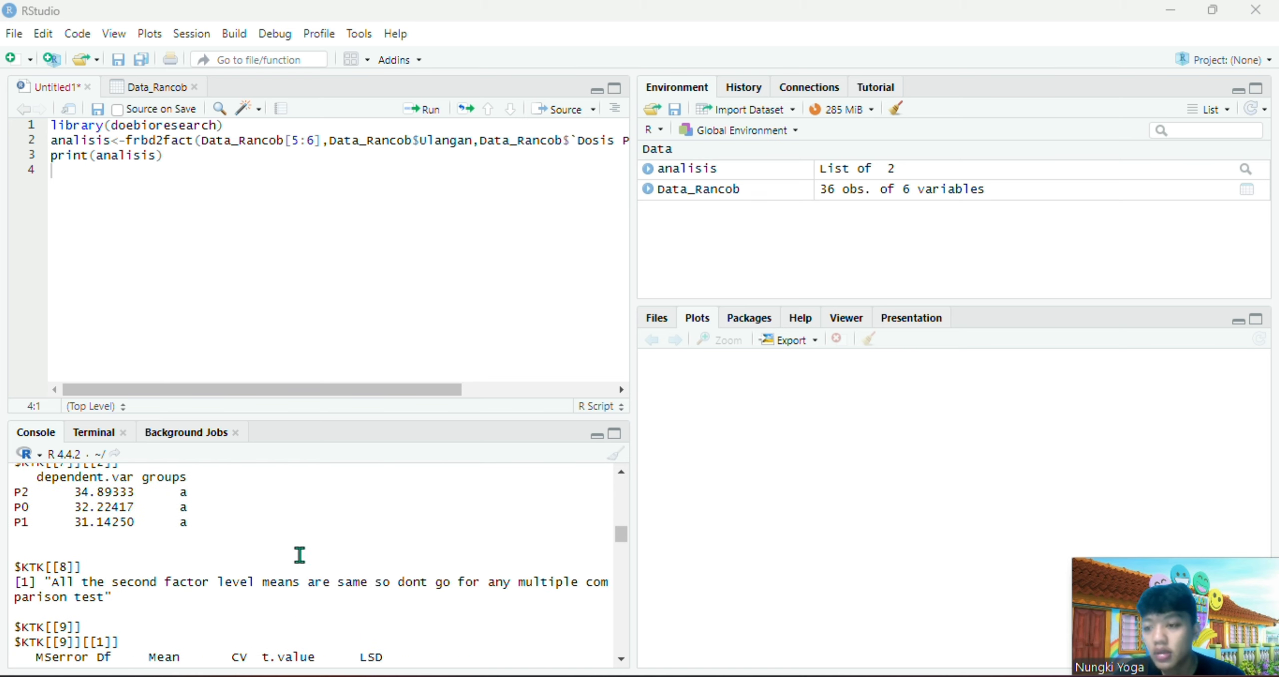
{"action": "scroll", "coordinate": [300, 553], "scroll_direction": "up", "scroll_amount": 1}
{"action": "scroll", "coordinate": [257, 540], "scroll_direction": "up", "scroll_amount": 2}
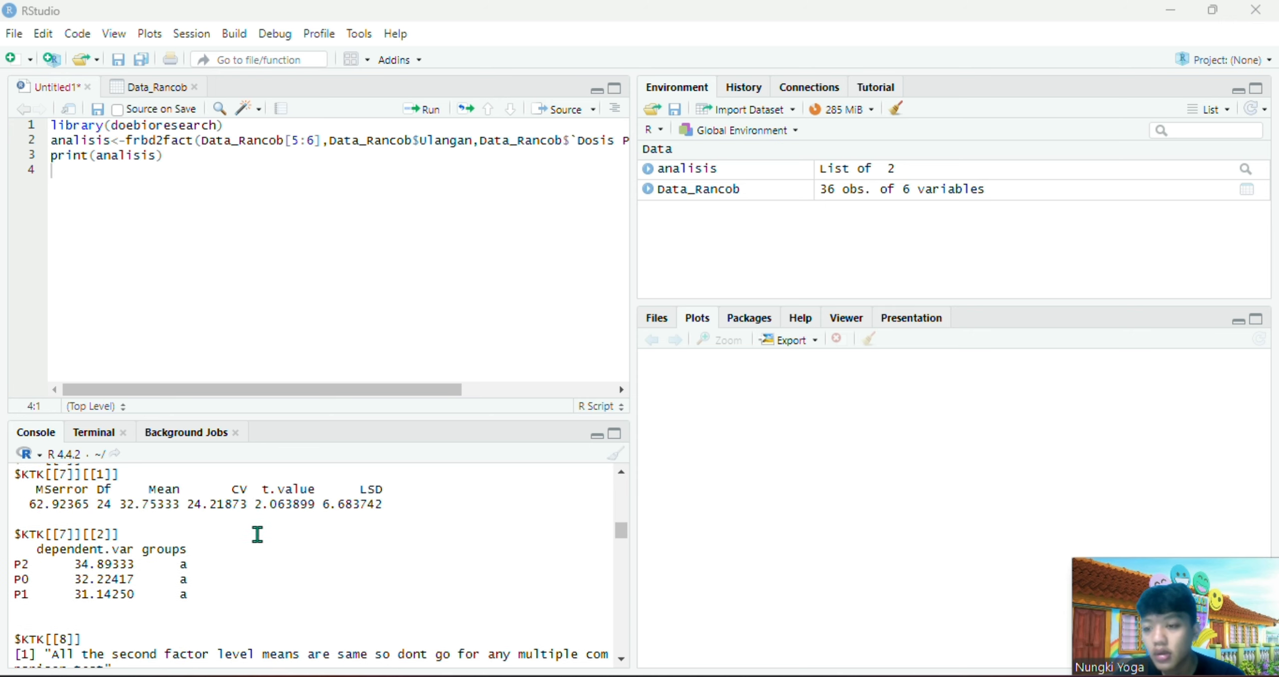
{"action": "scroll", "coordinate": [257, 540], "scroll_direction": "down", "scroll_amount": 1}
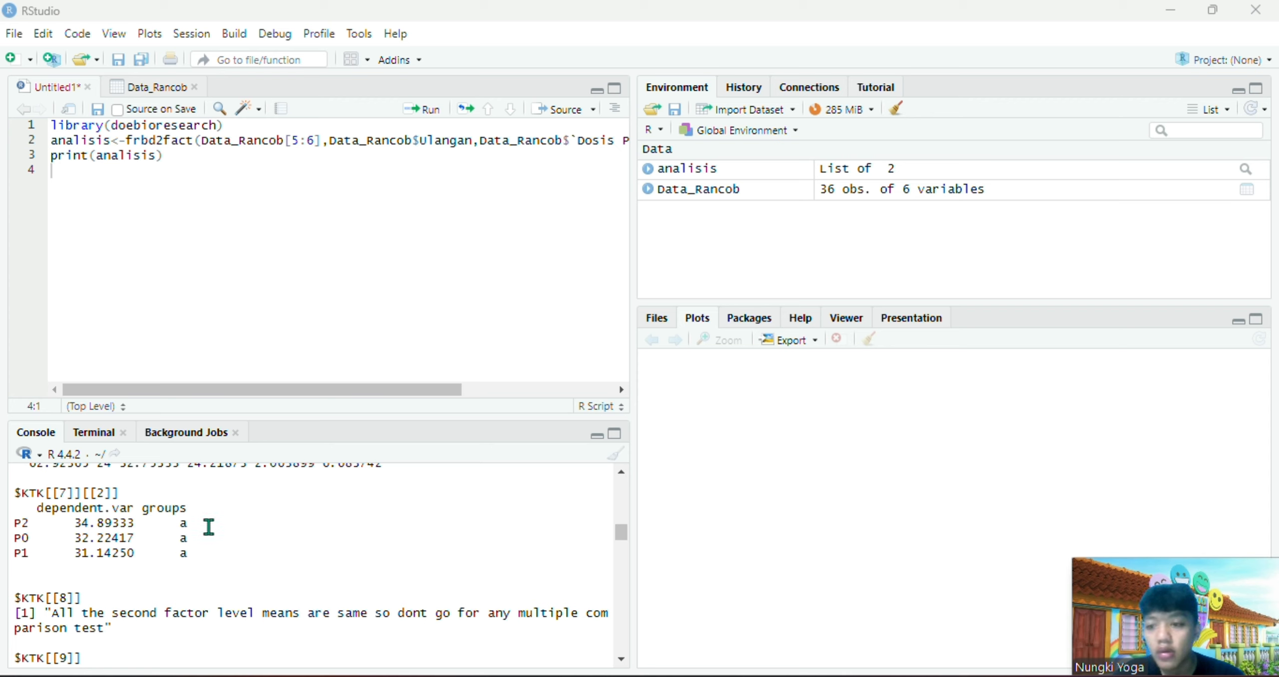
{"action": "scroll", "coordinate": [208, 526], "scroll_direction": "down", "scroll_amount": 5}
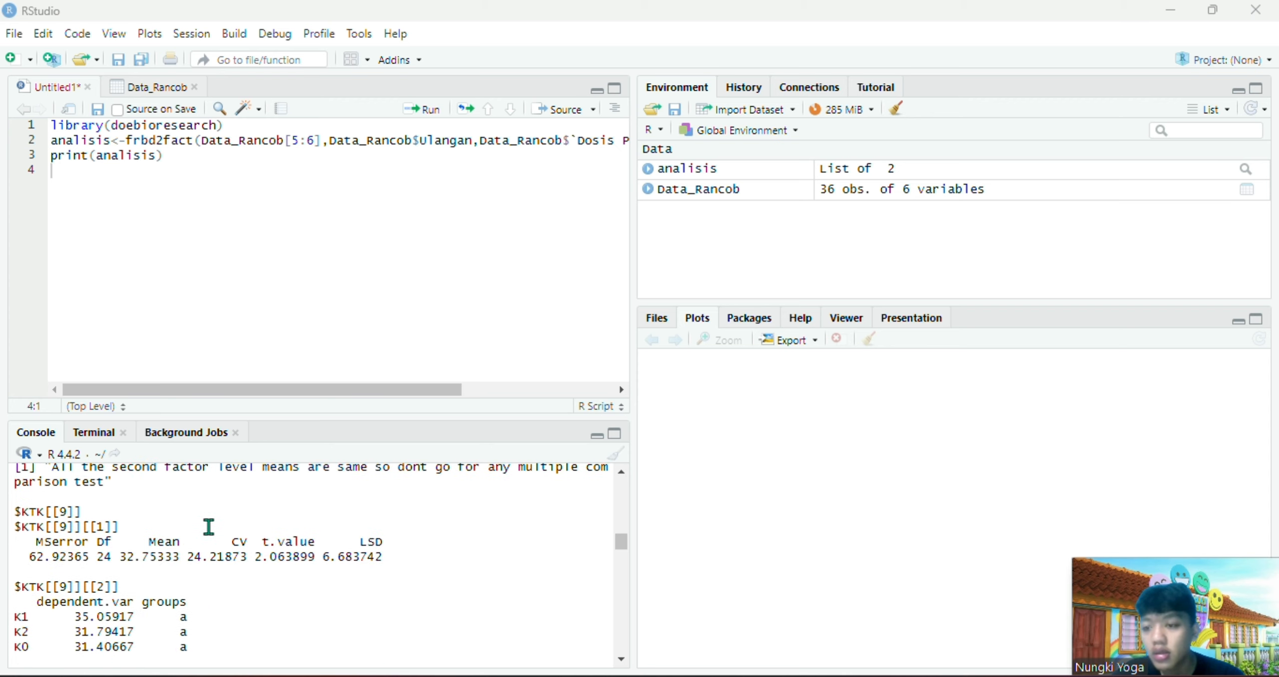
{"action": "scroll", "coordinate": [209, 526], "scroll_direction": "down", "scroll_amount": 3}
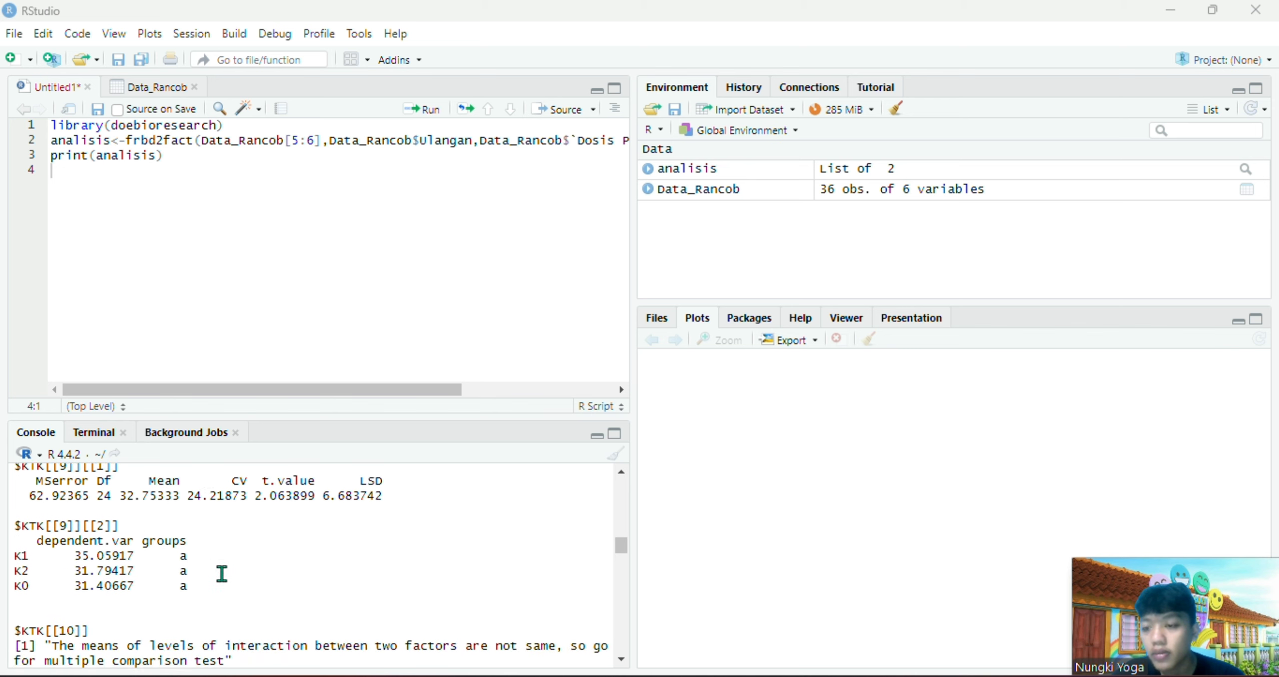
{"action": "scroll", "coordinate": [197, 540], "scroll_direction": "down", "scroll_amount": 1}
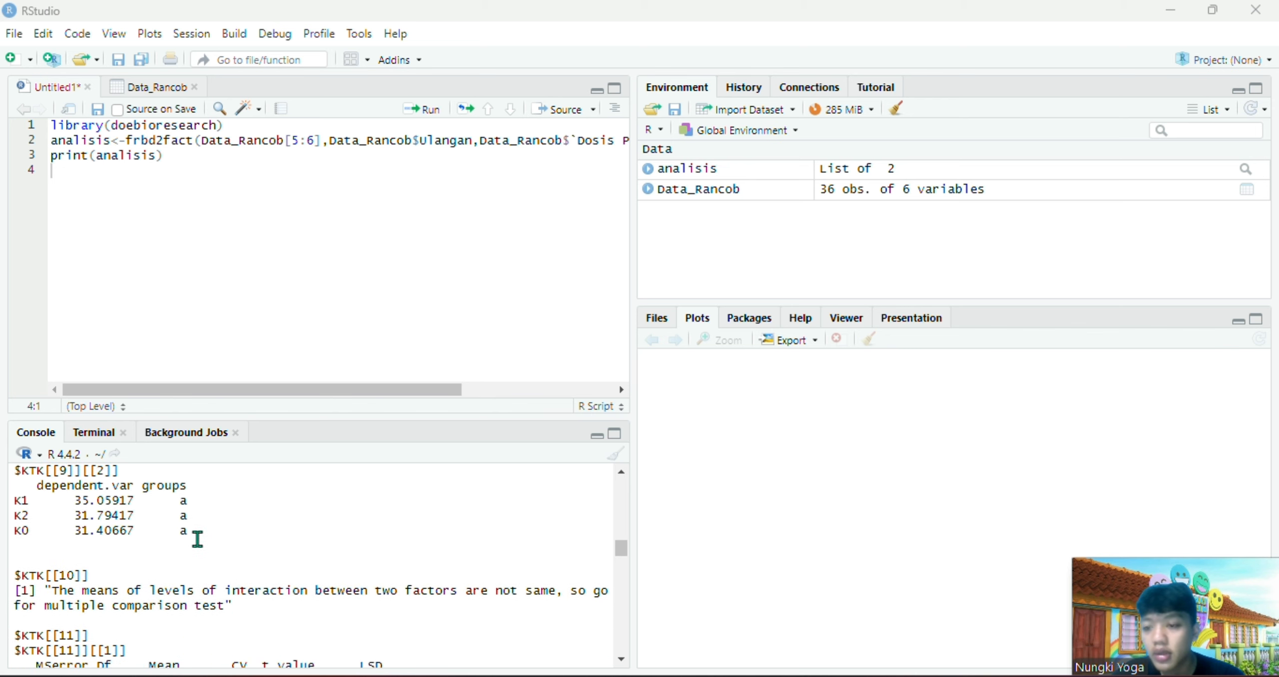
Examine the KTK multiple comparison results for the interaction between the two factors, including the LSD and group letters
{"action": "scroll", "coordinate": [198, 508], "scroll_direction": "down", "scroll_amount": 2}
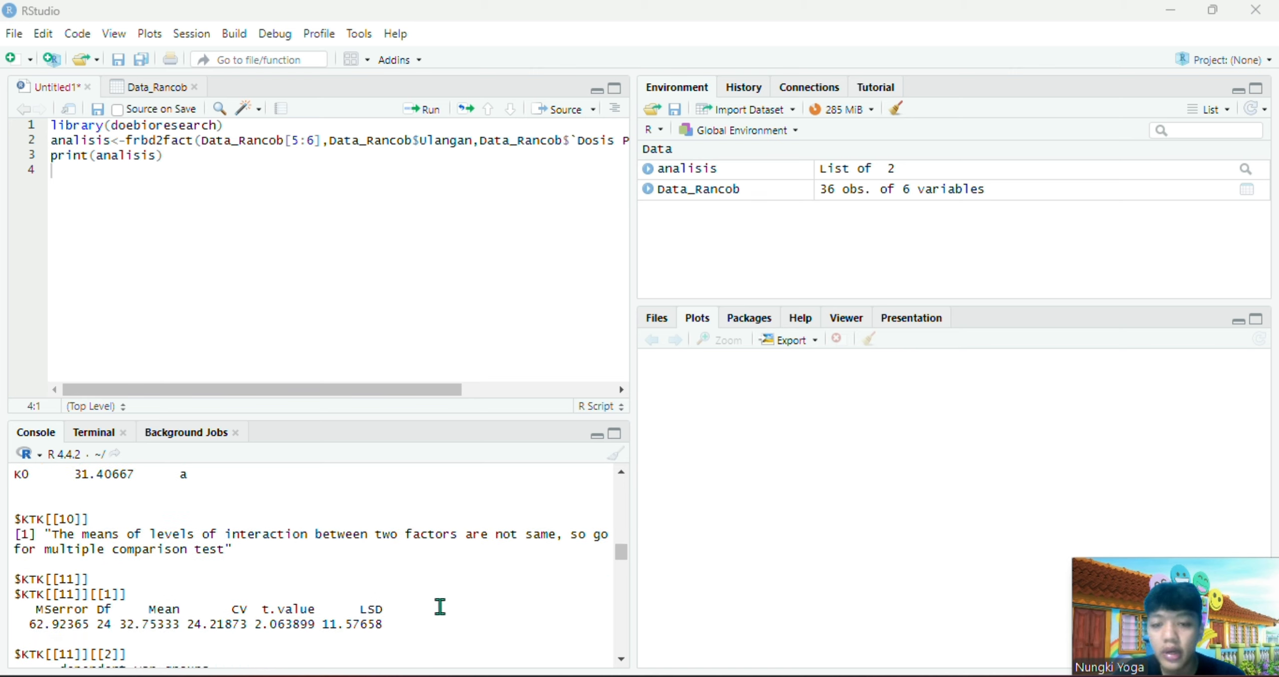
{"action": "scroll", "coordinate": [440, 606], "scroll_direction": "down", "scroll_amount": 5}
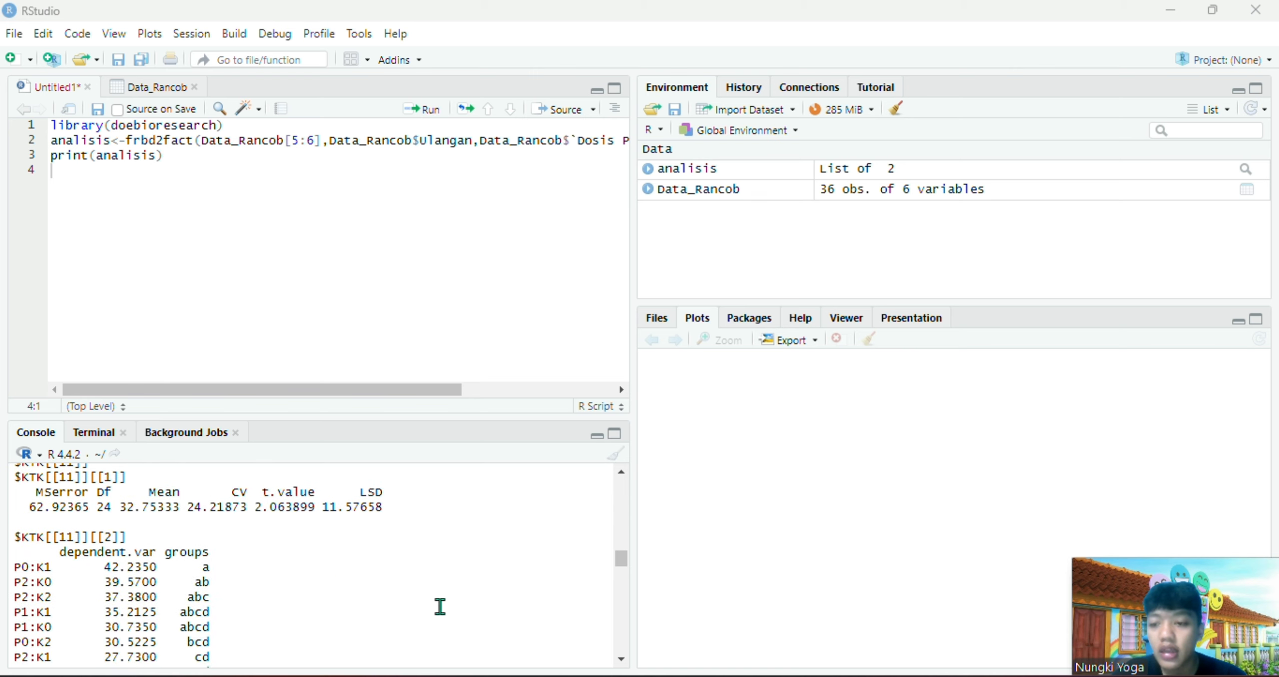
{"action": "scroll", "coordinate": [440, 607], "scroll_direction": "up", "scroll_amount": 3}
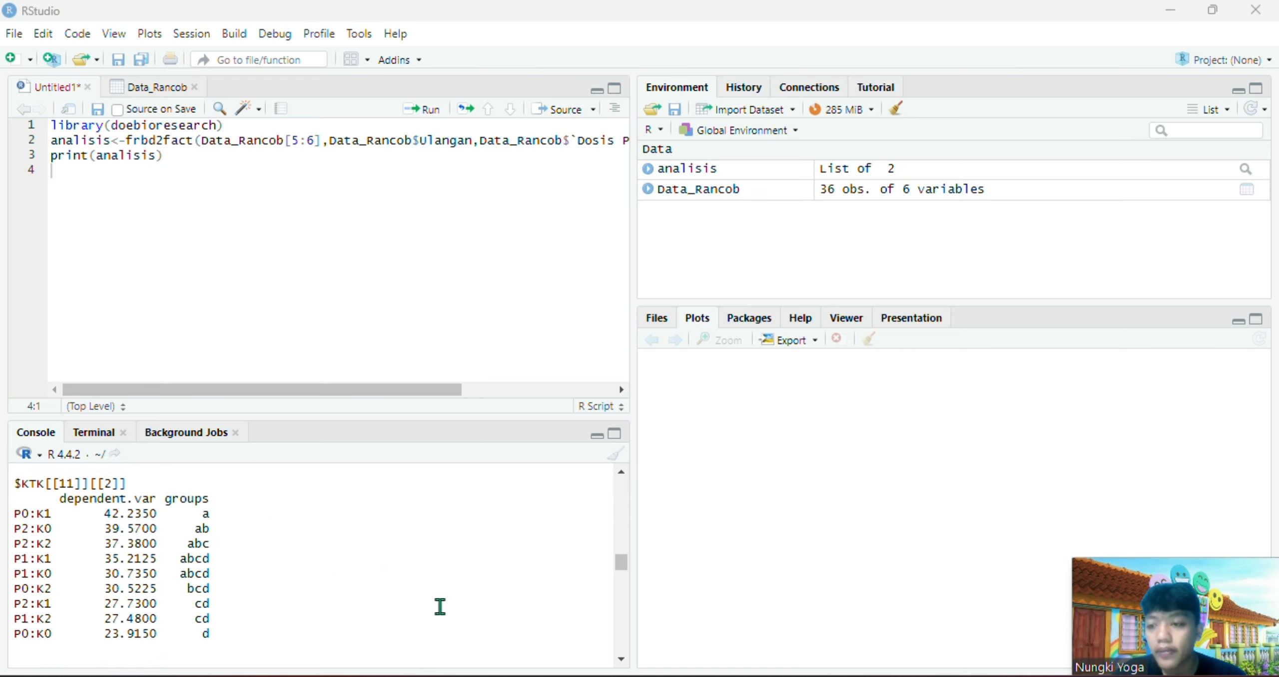
{"action": "scroll", "coordinate": [282, 614], "scroll_direction": "down", "scroll_amount": 2}
{"action": "scroll", "coordinate": [282, 614], "scroll_direction": "up", "scroll_amount": 1}
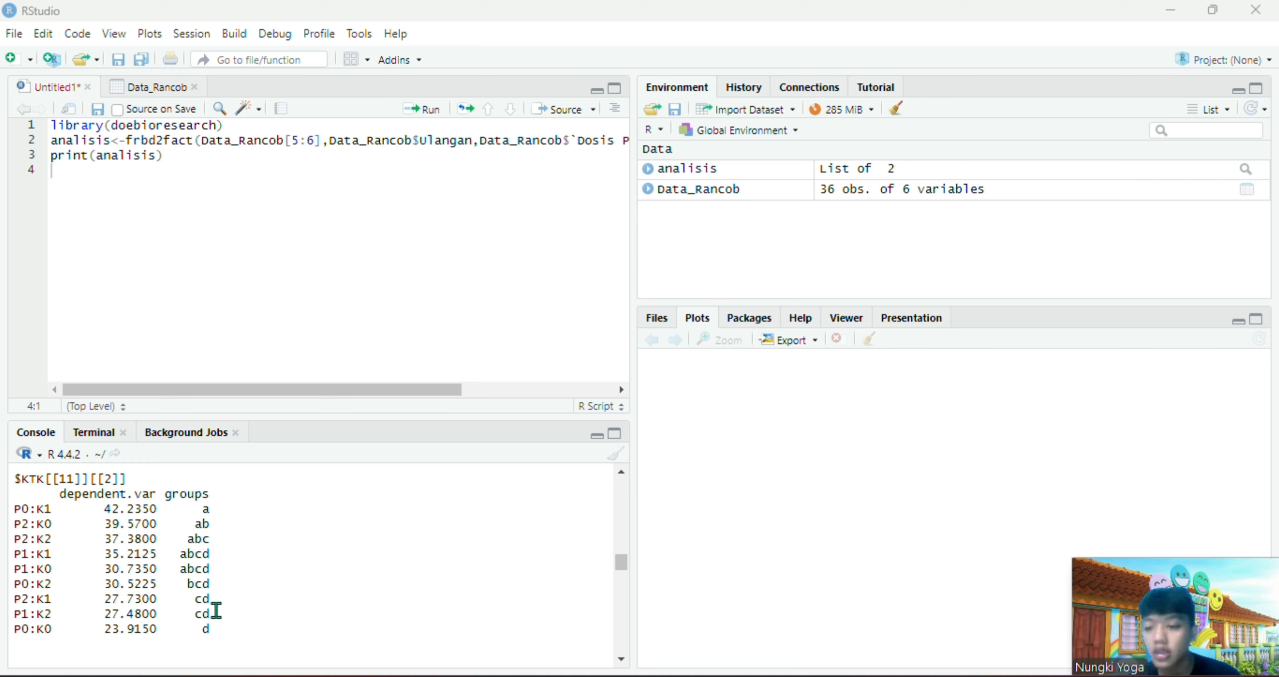
{"action": "scroll", "coordinate": [165, 632], "scroll_direction": "down", "scroll_amount": 1}
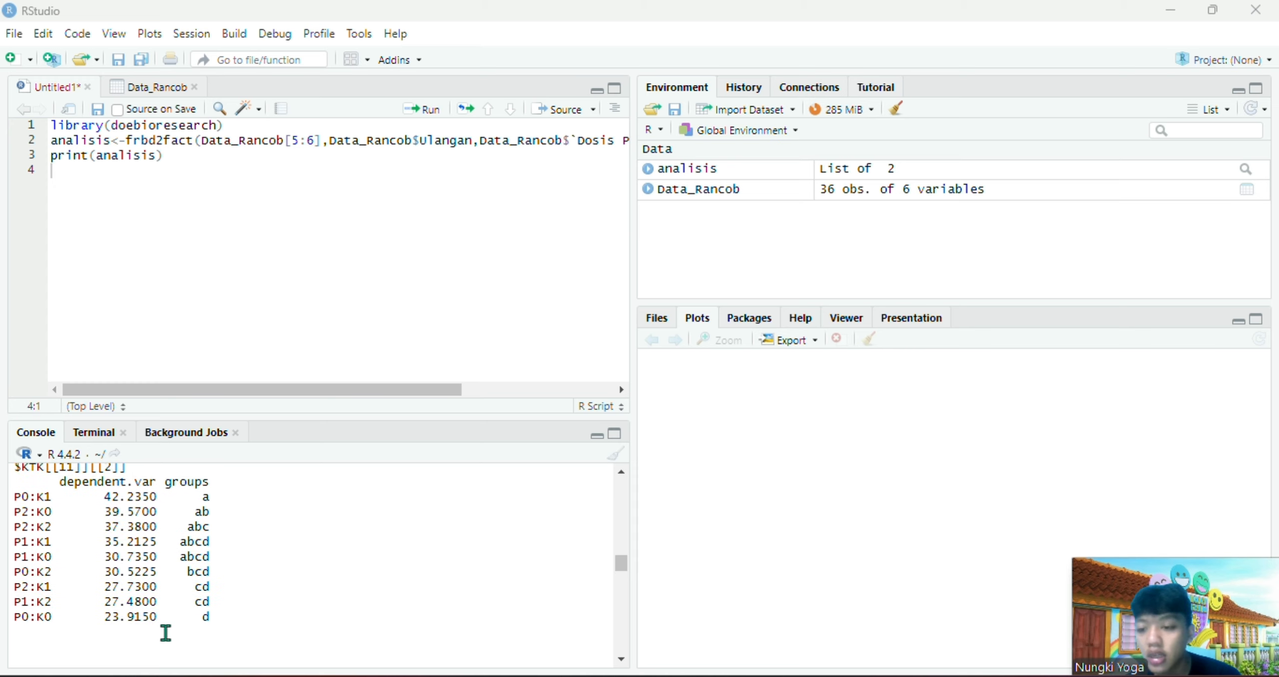
{"action": "scroll", "coordinate": [262, 622], "scroll_direction": "down", "scroll_amount": 5}
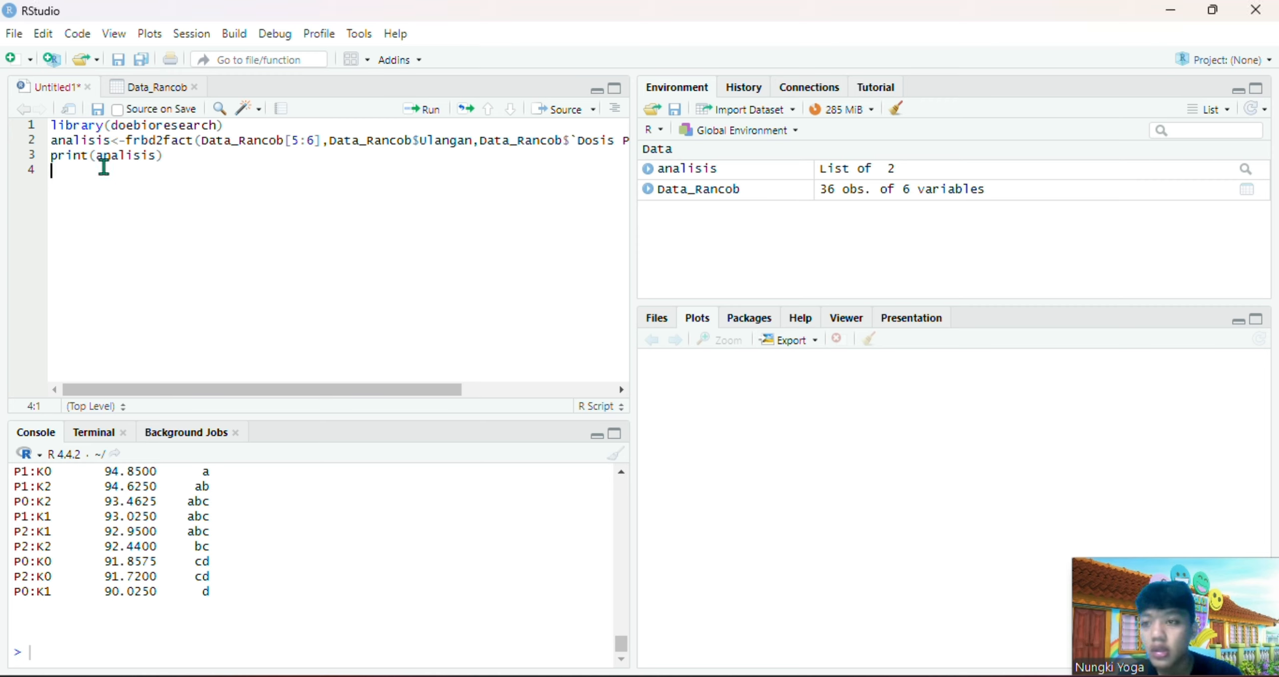
Start a new script line that assigns a cor.test() call to korelasi
{"action": "type", "text": "korelasi"}
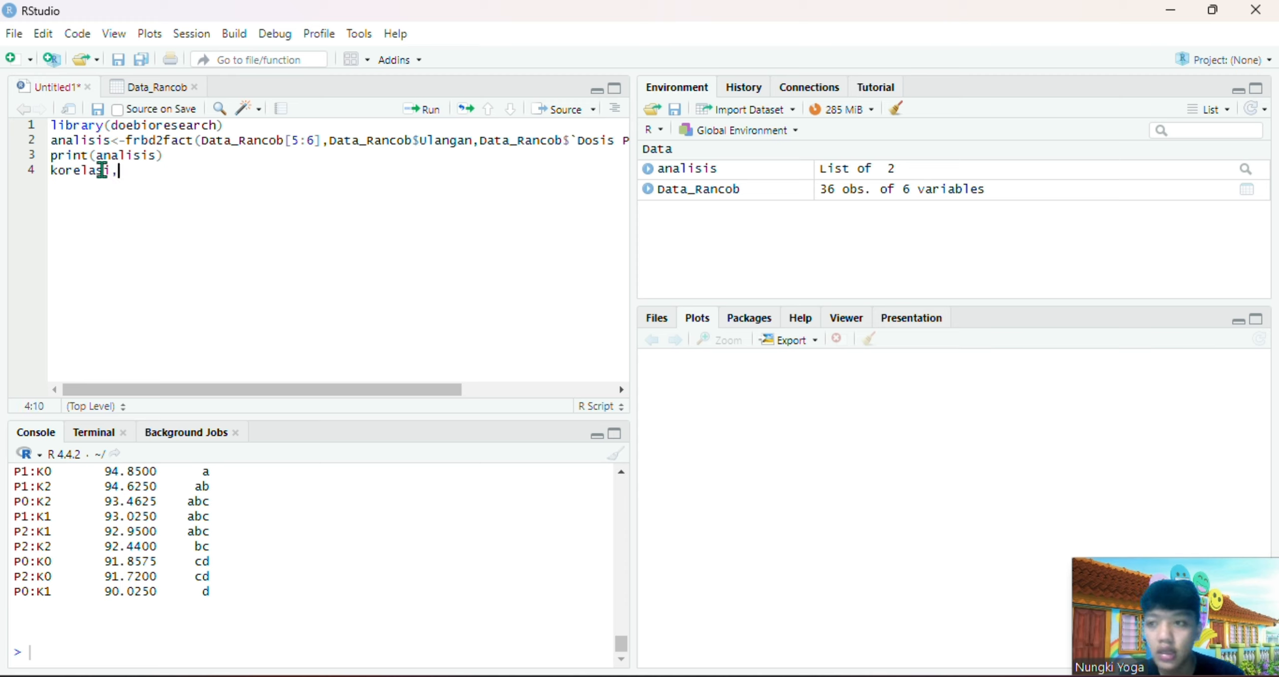
{"action": "type", "text": "<-"}
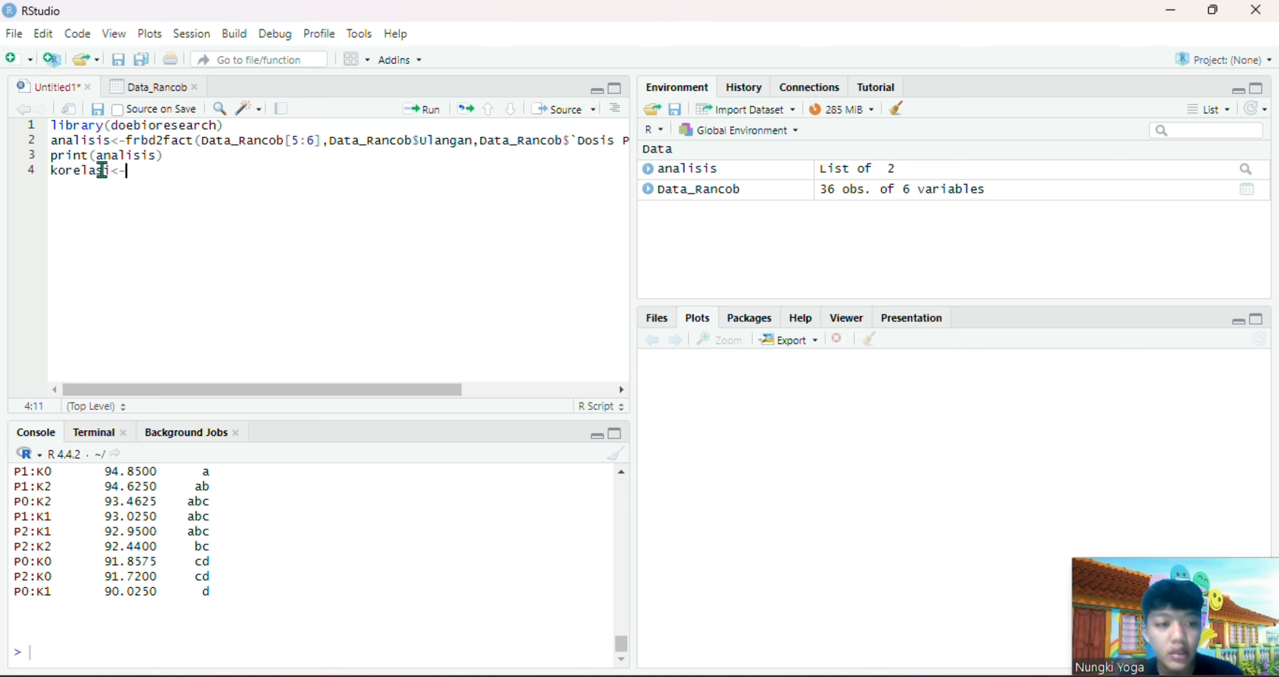
{"action": "type", "text": "cor"}
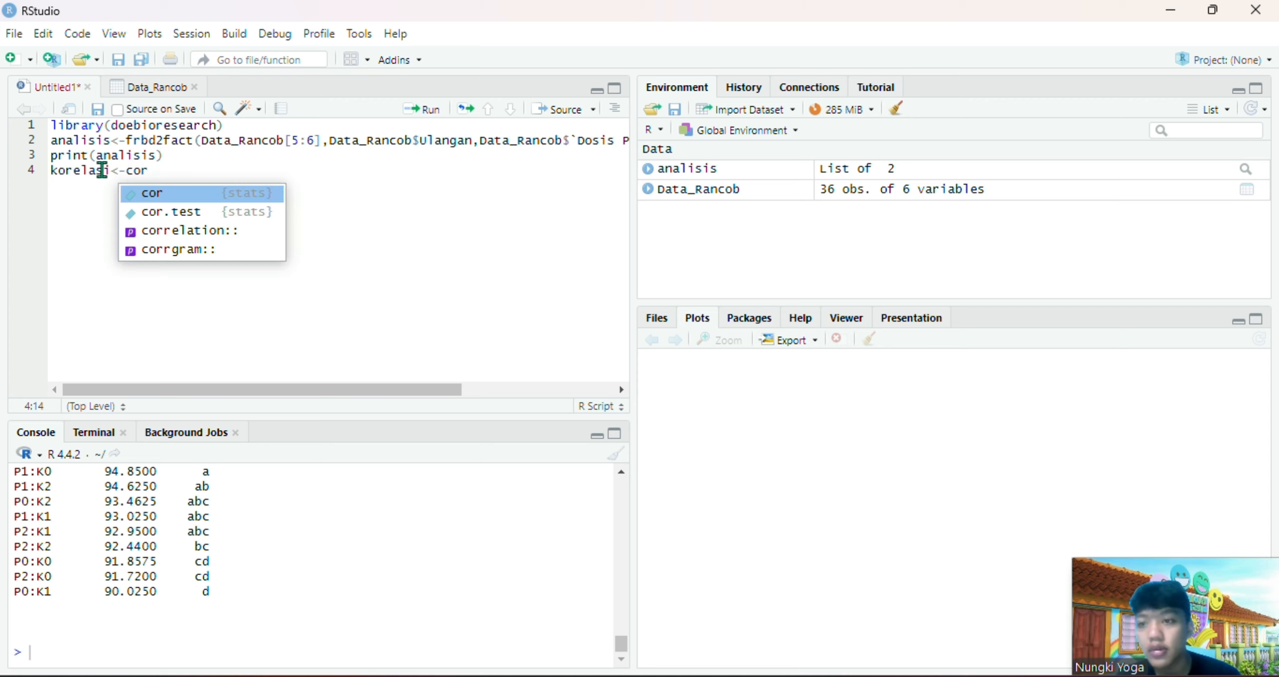
{"action": "left_click", "coordinate": [189, 211]}
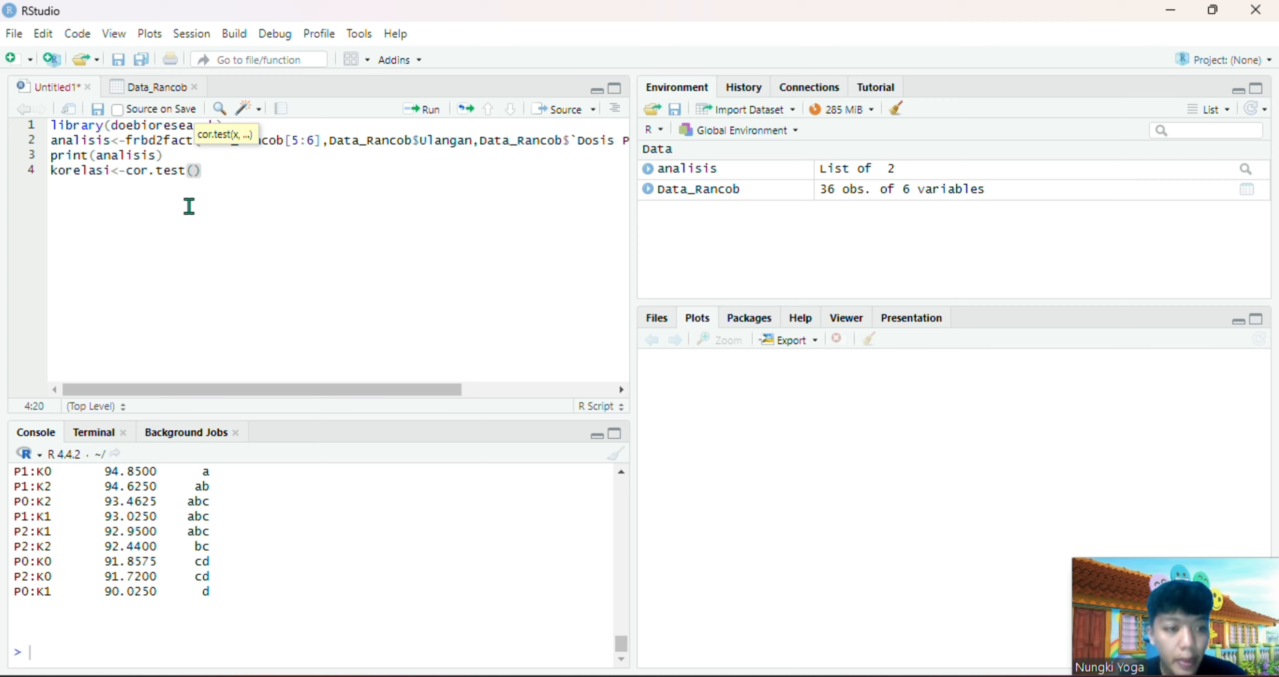
Enter Data_Rancob$KTK as the first variable in the cor.test call
{"action": "type", "text": "data"}
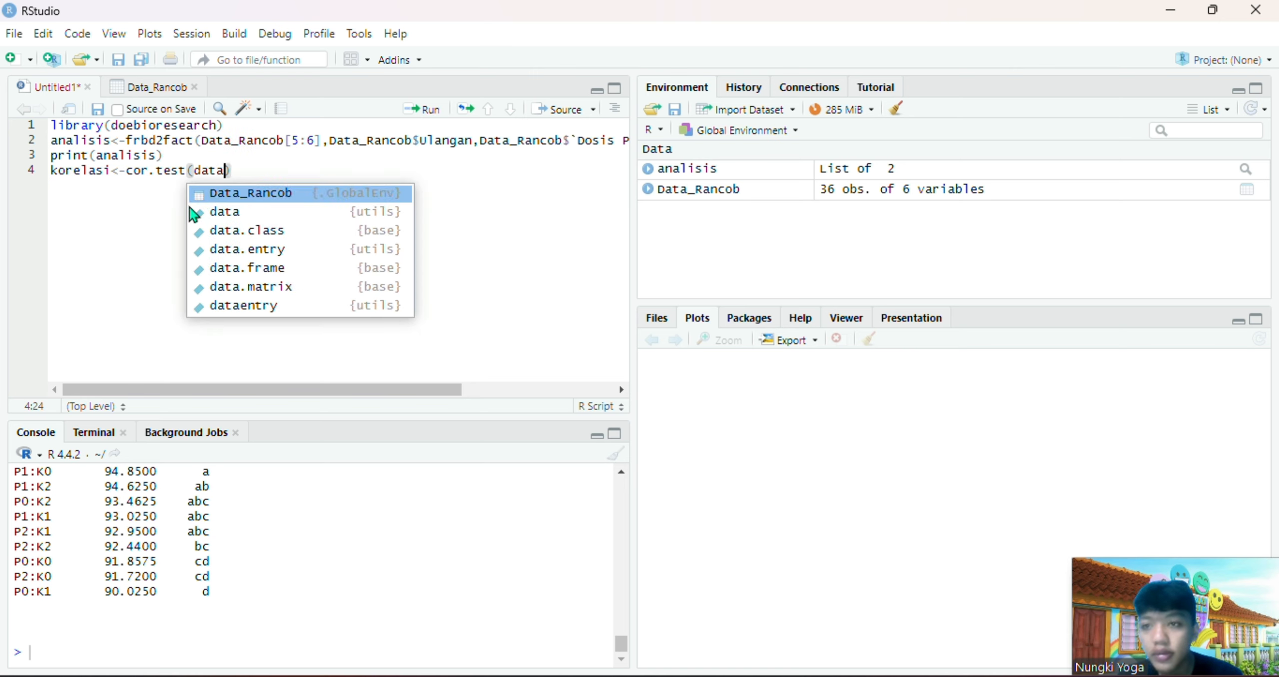
{"action": "left_click", "coordinate": [296, 194]}
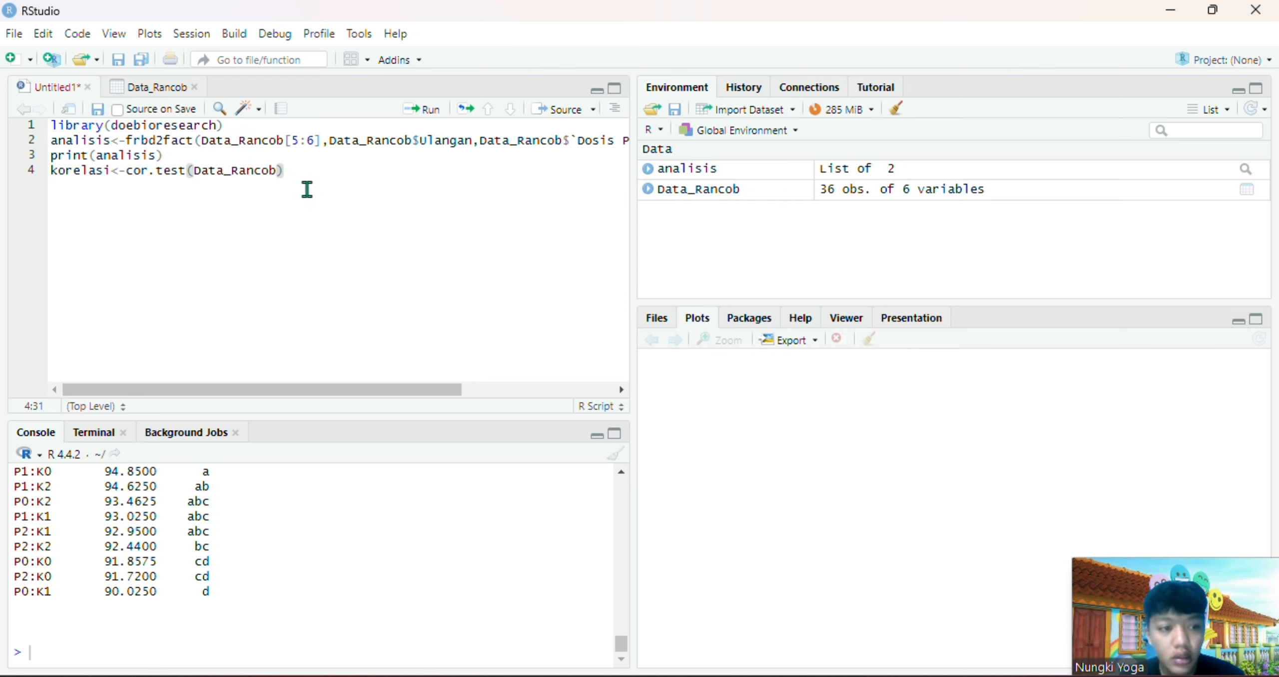
{"action": "type", "text": "$"}
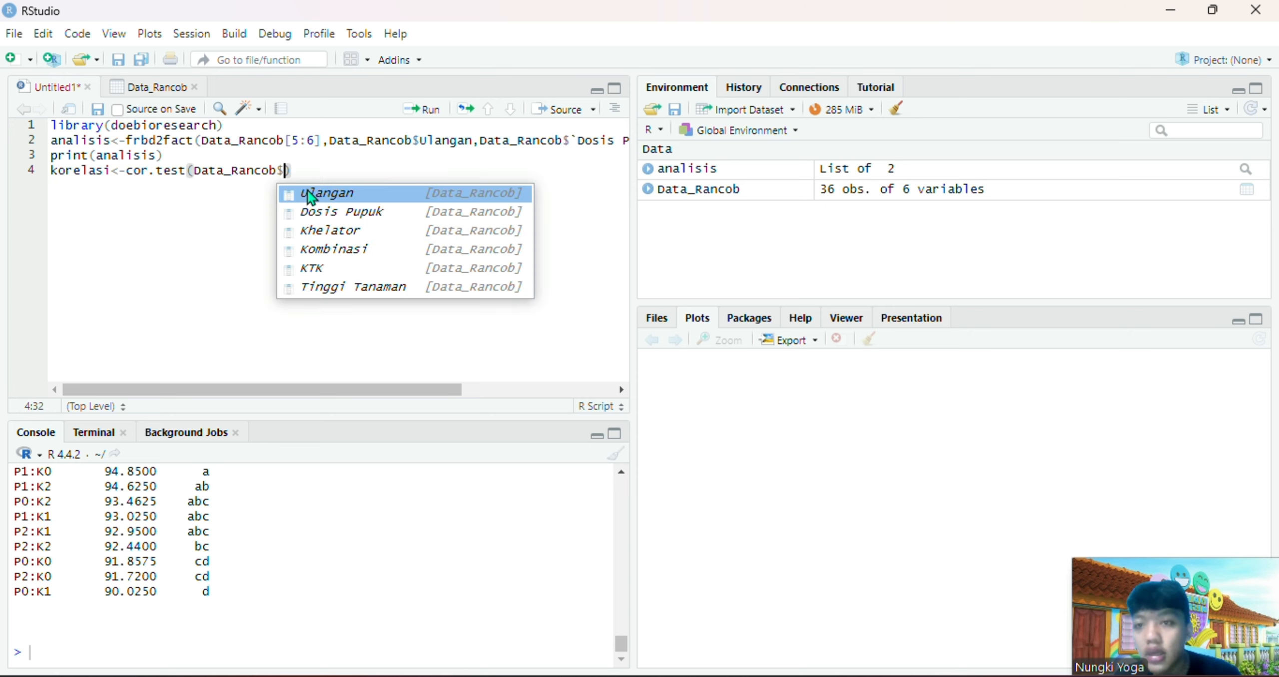
{"action": "left_click", "coordinate": [344, 266]}
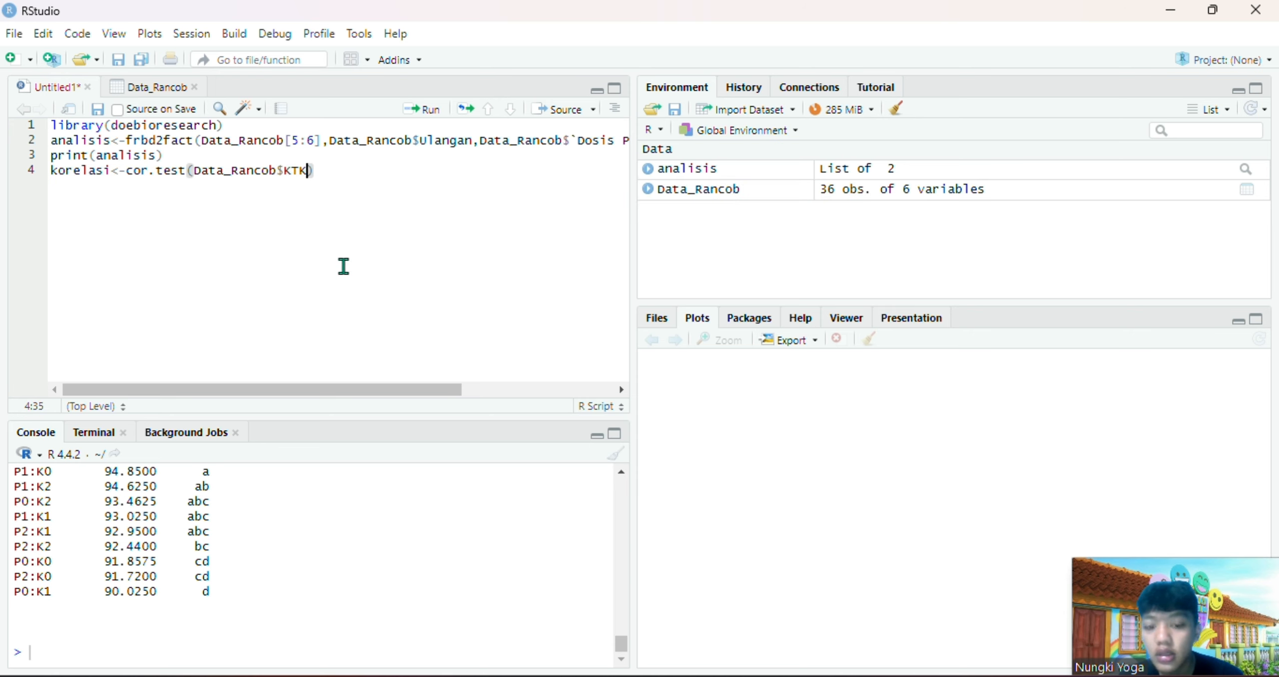
Add Data_Rancob$`Tinggi Tanaman` as the second variable of the cor.test call and run the korelasi line
{"action": "type", "text": ","}
{"action": "key", "text": "BackSpace"}
{"action": "type", "text": "fdaya"}
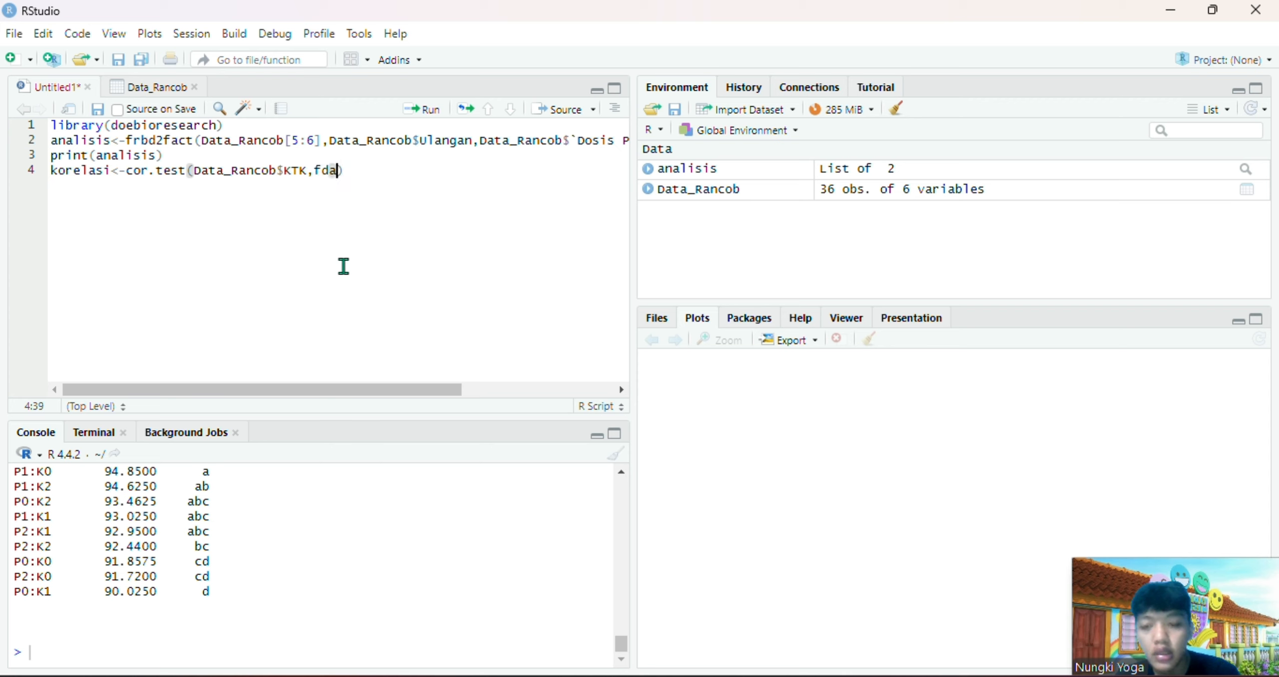
{"action": "key", "text": "BackSpace"}
{"action": "key", "text": "BackSpace"}
{"action": "key", "text": "BackSpace"}
{"action": "key", "text": "BackSpace"}
{"action": "key", "text": "BackSpace"}
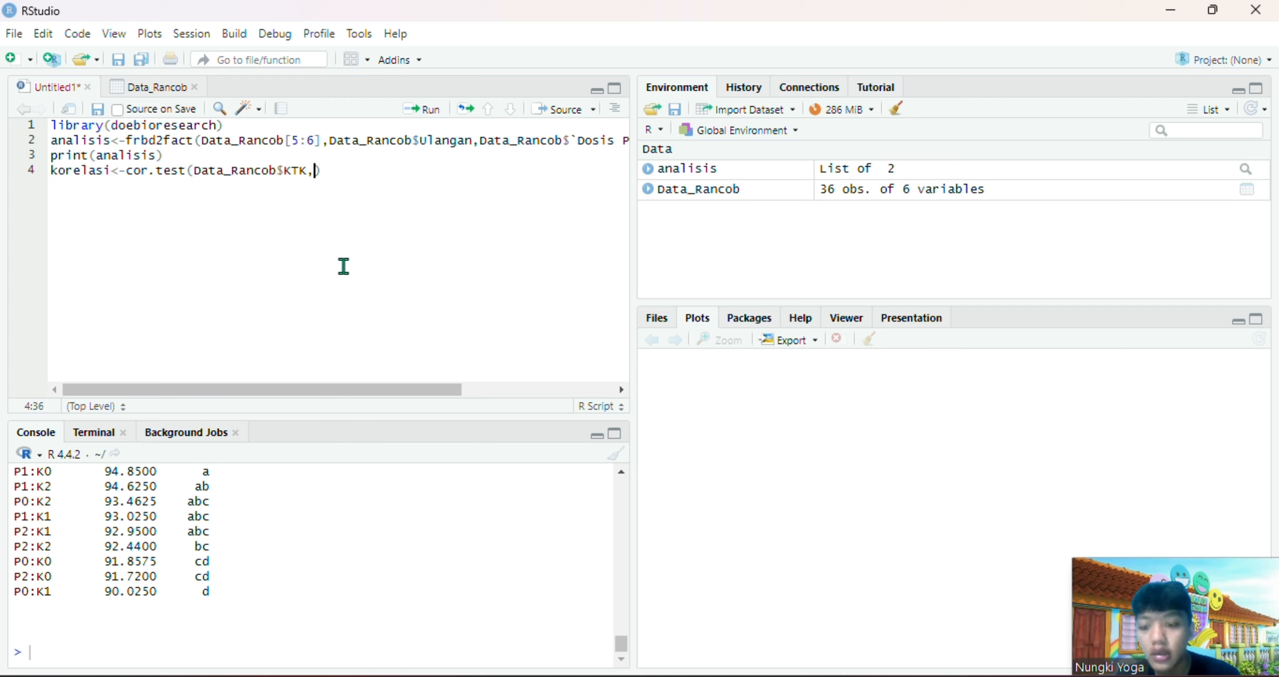
{"action": "type", "text": "data"}
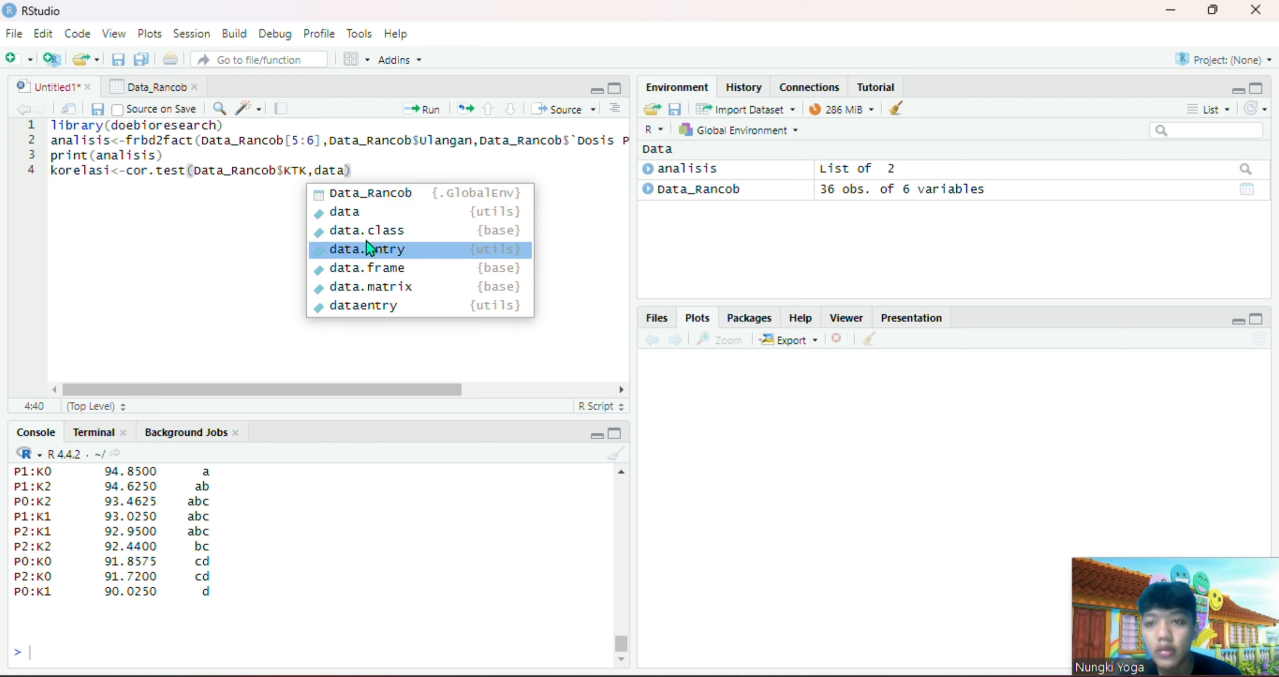
{"action": "left_click", "coordinate": [409, 199]}
{"action": "type", "text": "$"}
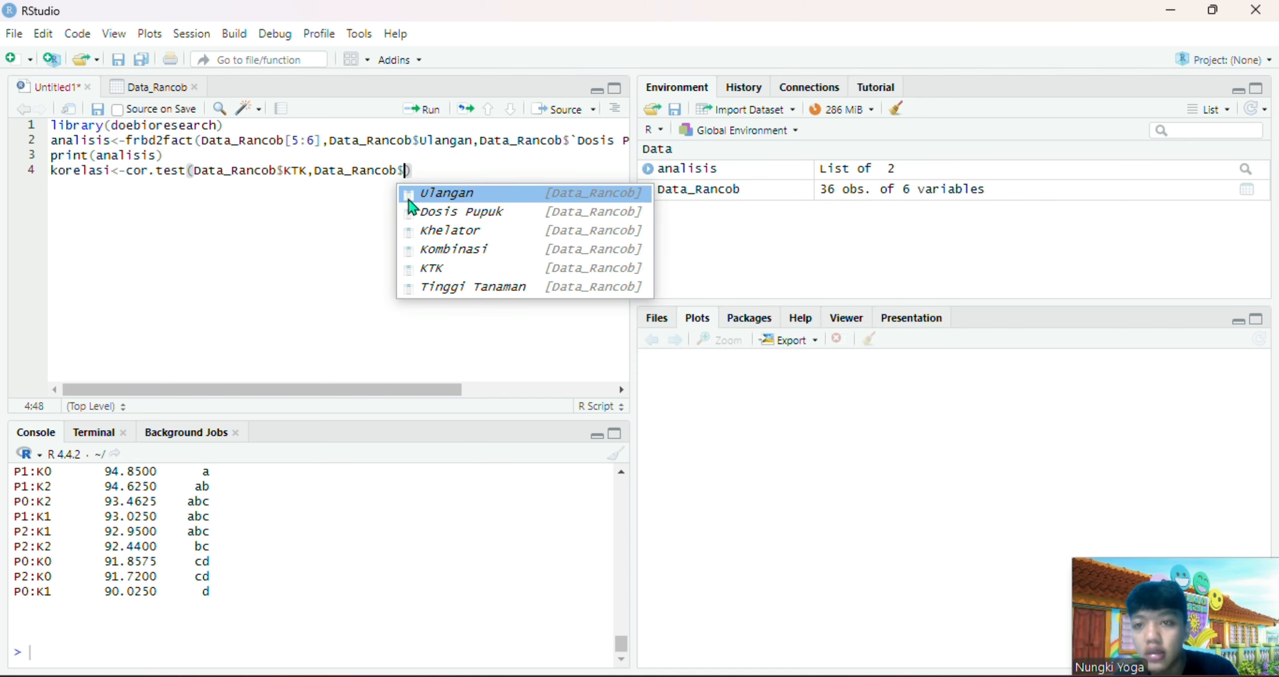
{"action": "left_click", "coordinate": [472, 291]}
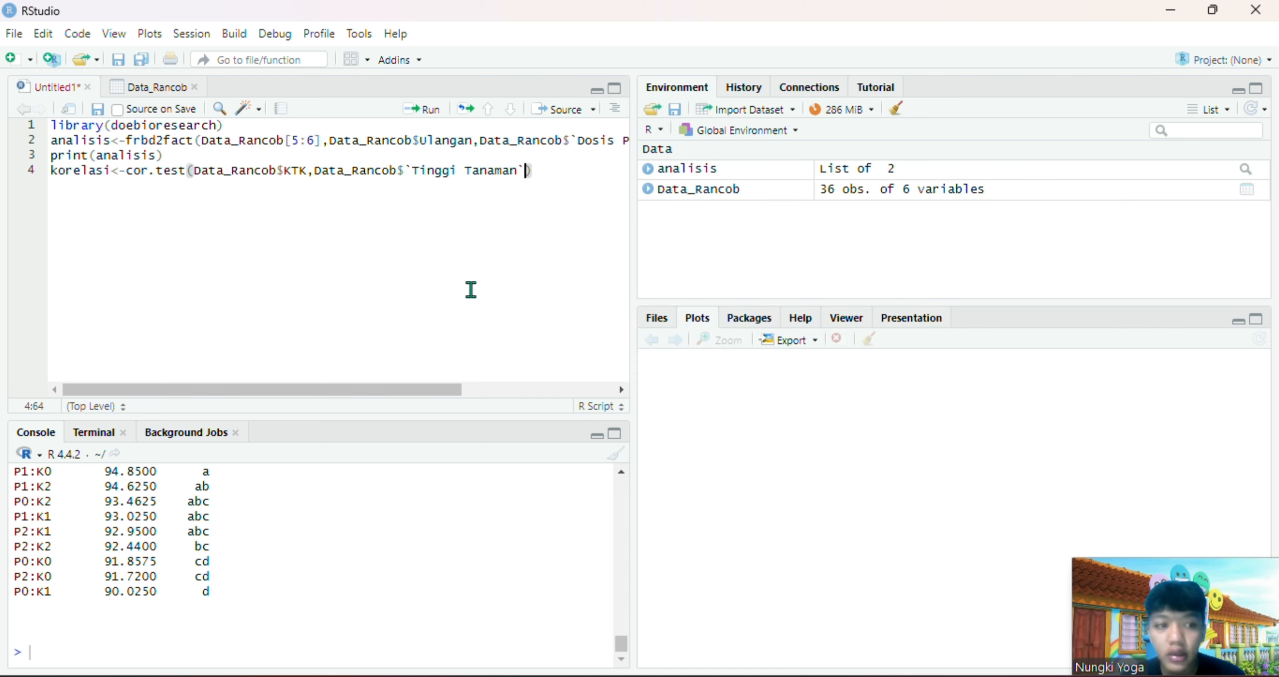
{"action": "left_click", "coordinate": [428, 119]}
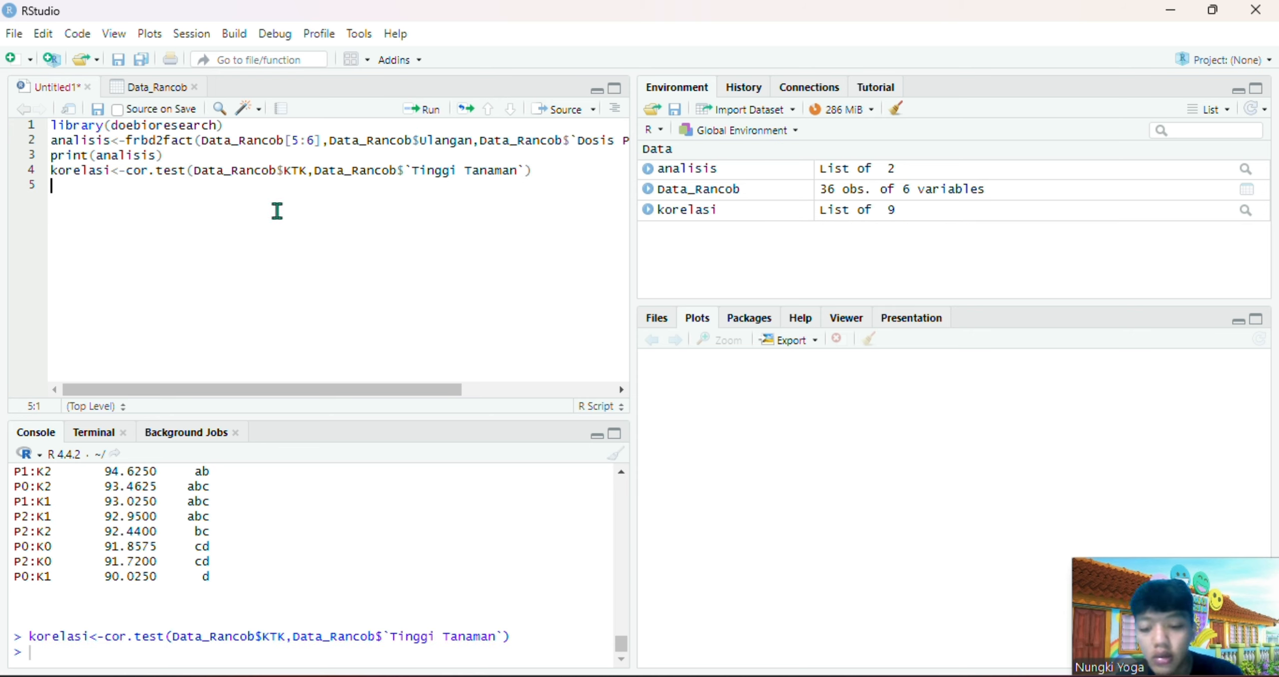
Add the script line print(korelasi), run it and review the correlation output
{"action": "type", "text": "print"}
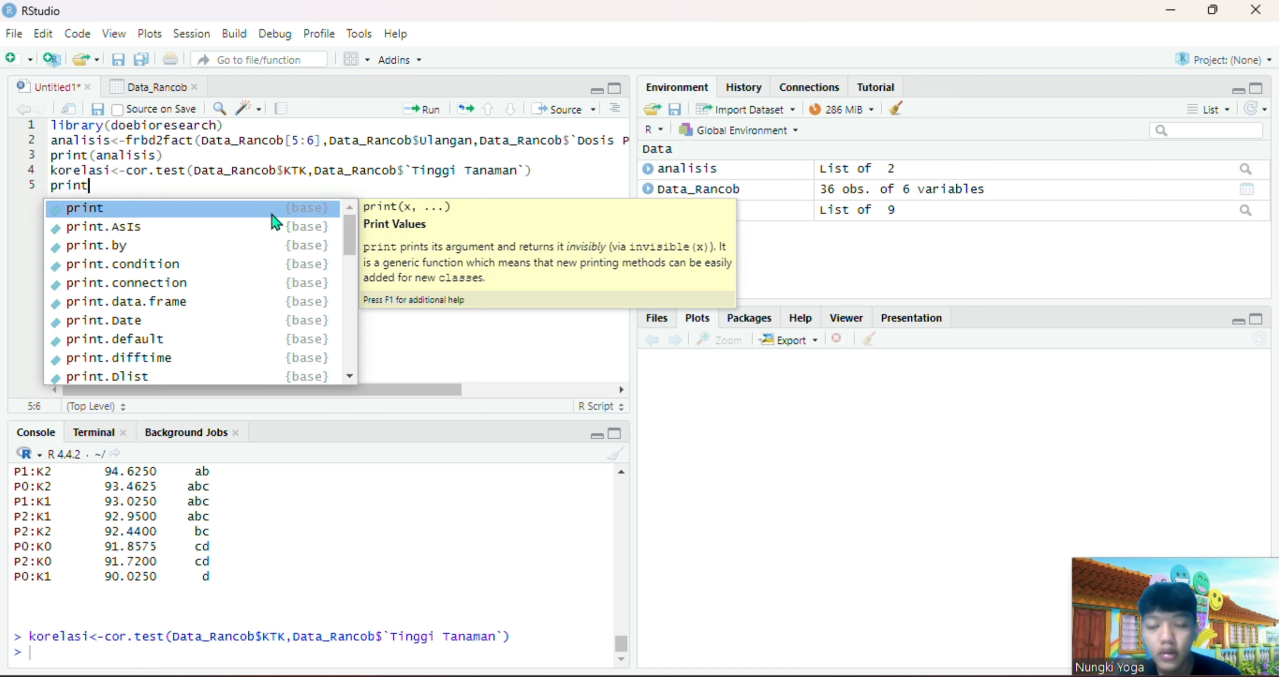
{"action": "left_click", "coordinate": [273, 212]}
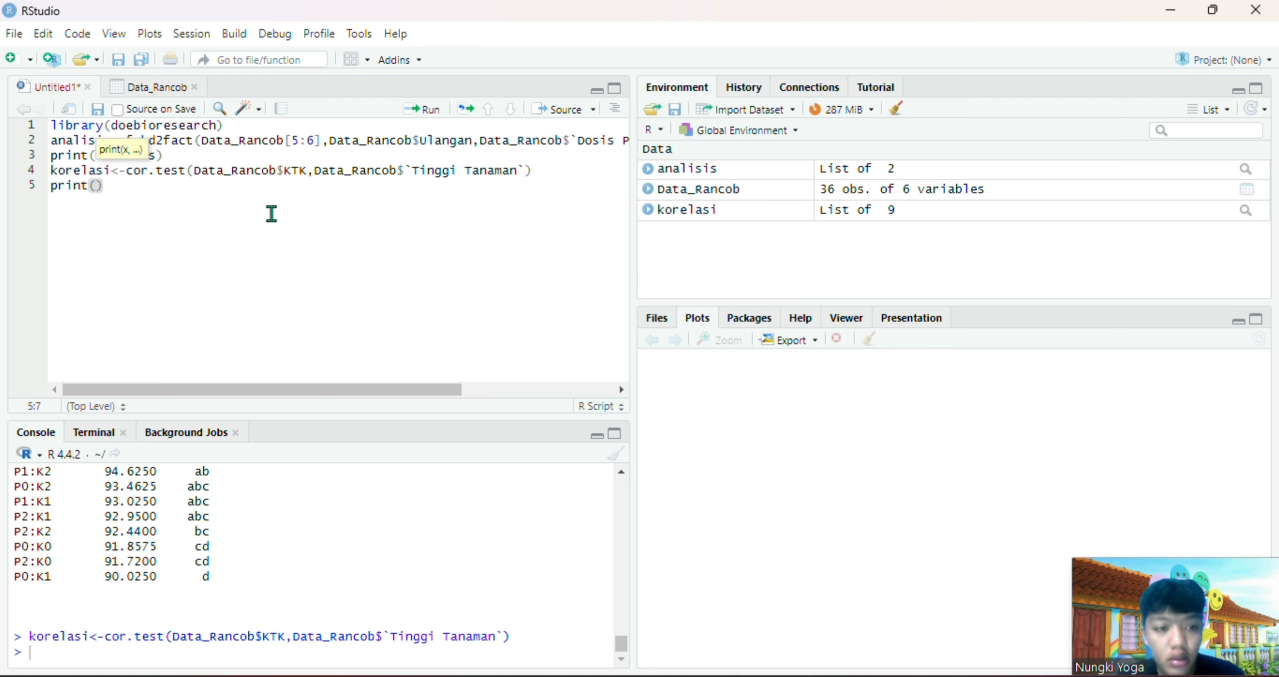
{"action": "type", "text": "korelasi"}
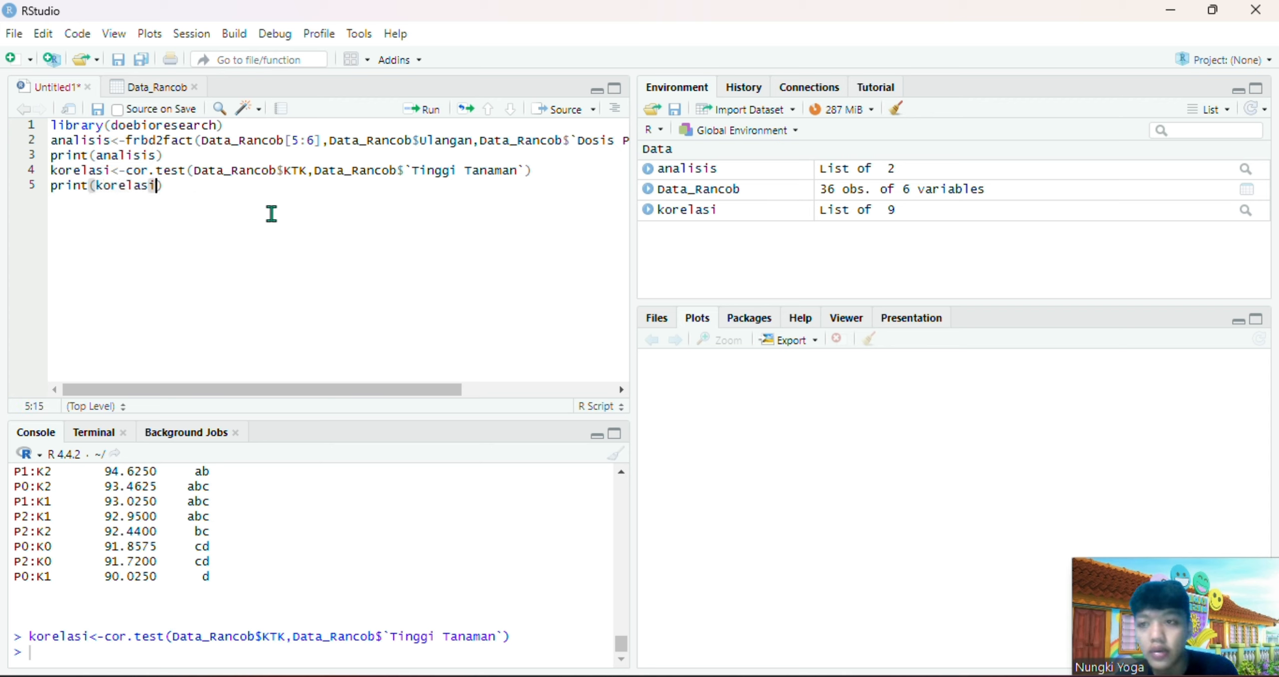
{"action": "key", "text": "BackSpace"}
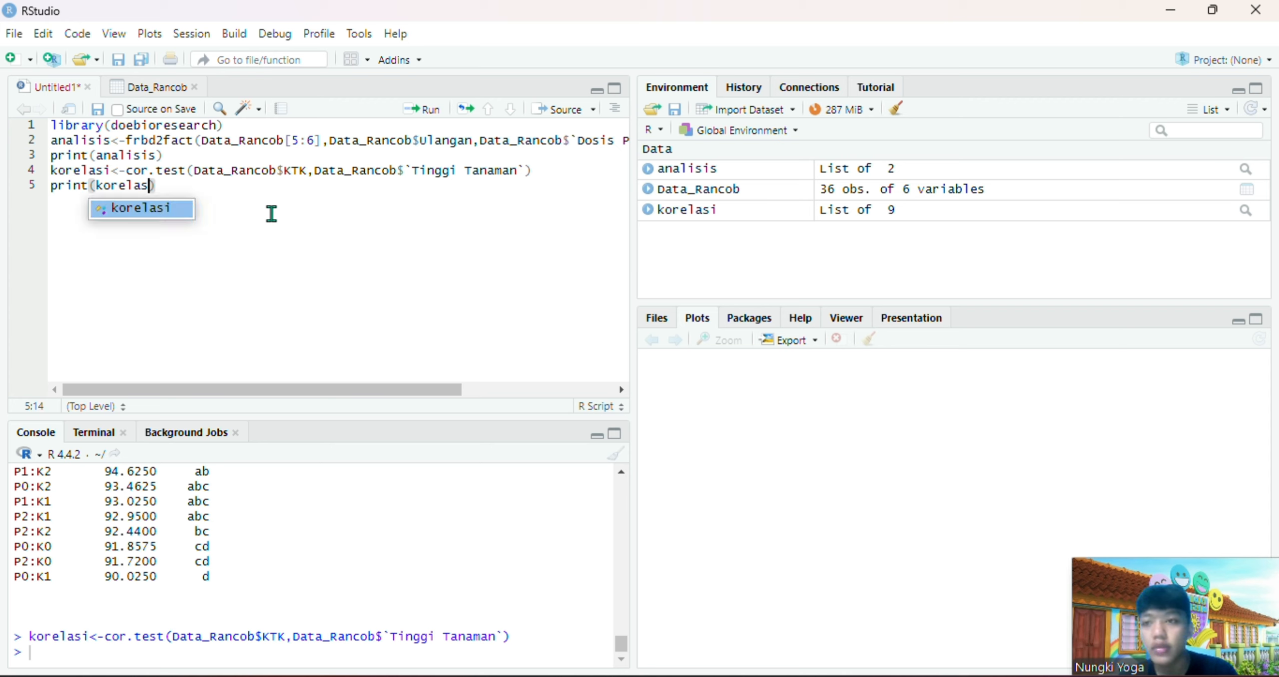
{"action": "left_click", "coordinate": [144, 213]}
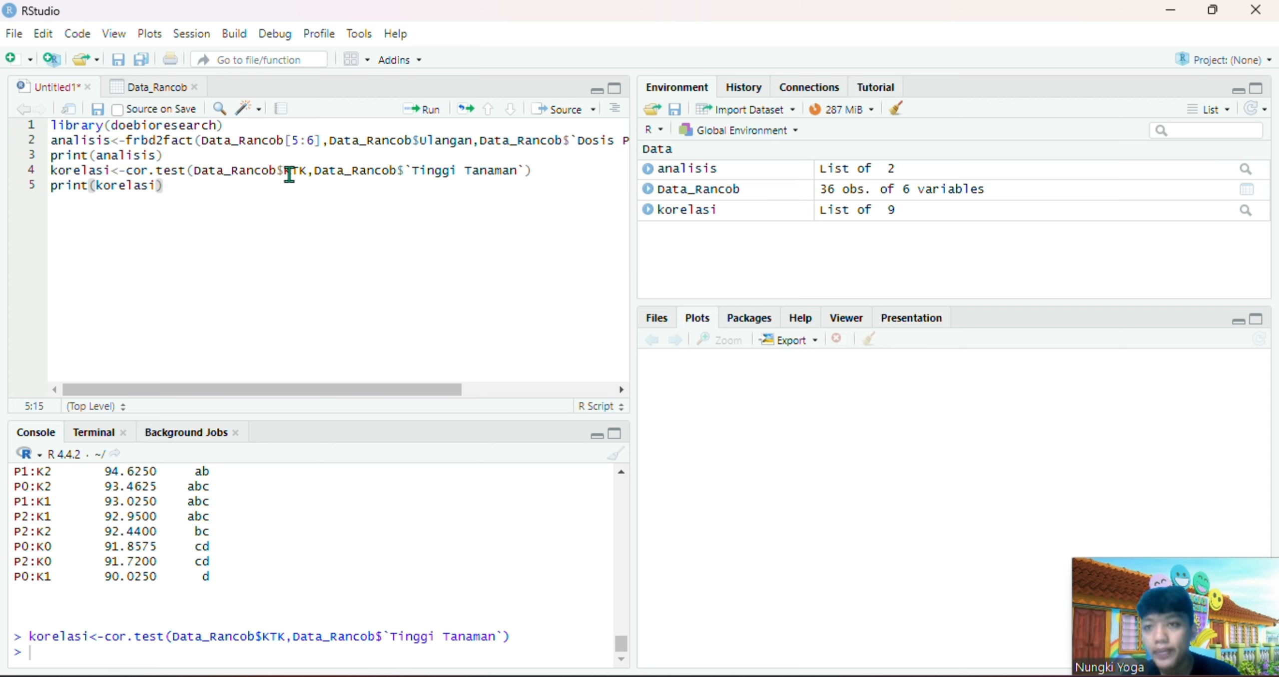
{"action": "left_click", "coordinate": [422, 109]}
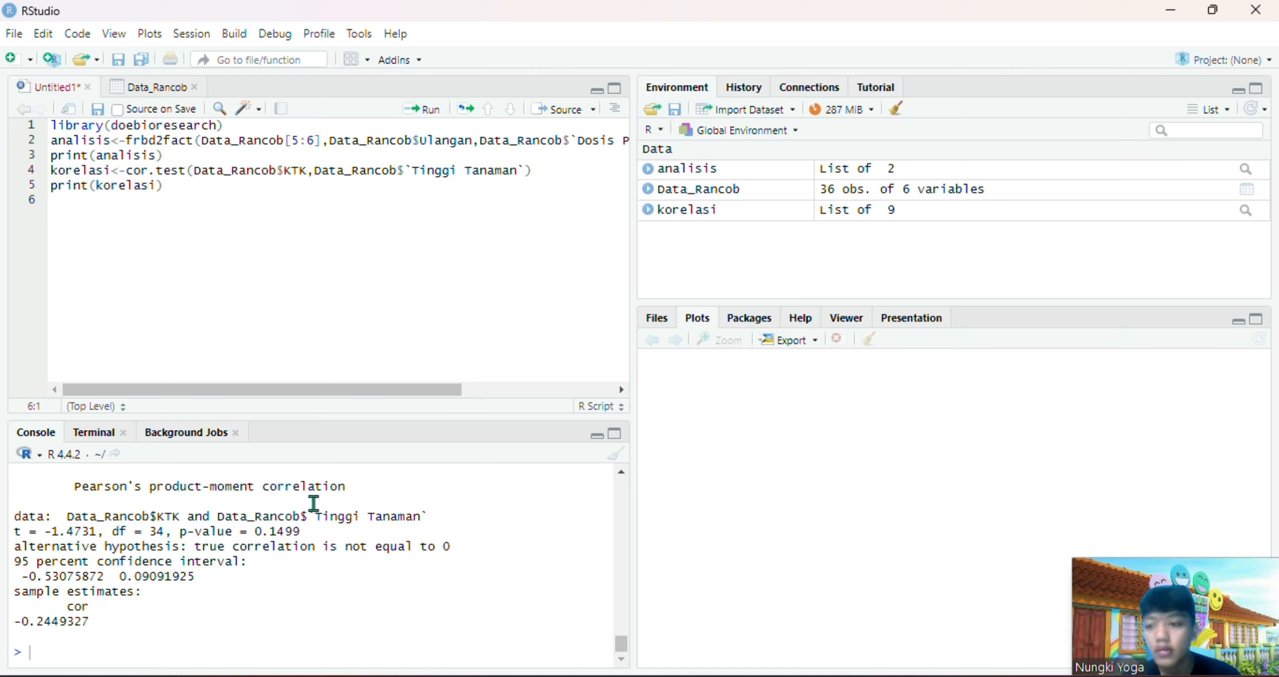
{"action": "scroll", "coordinate": [291, 552], "scroll_direction": "up", "scroll_amount": 1}
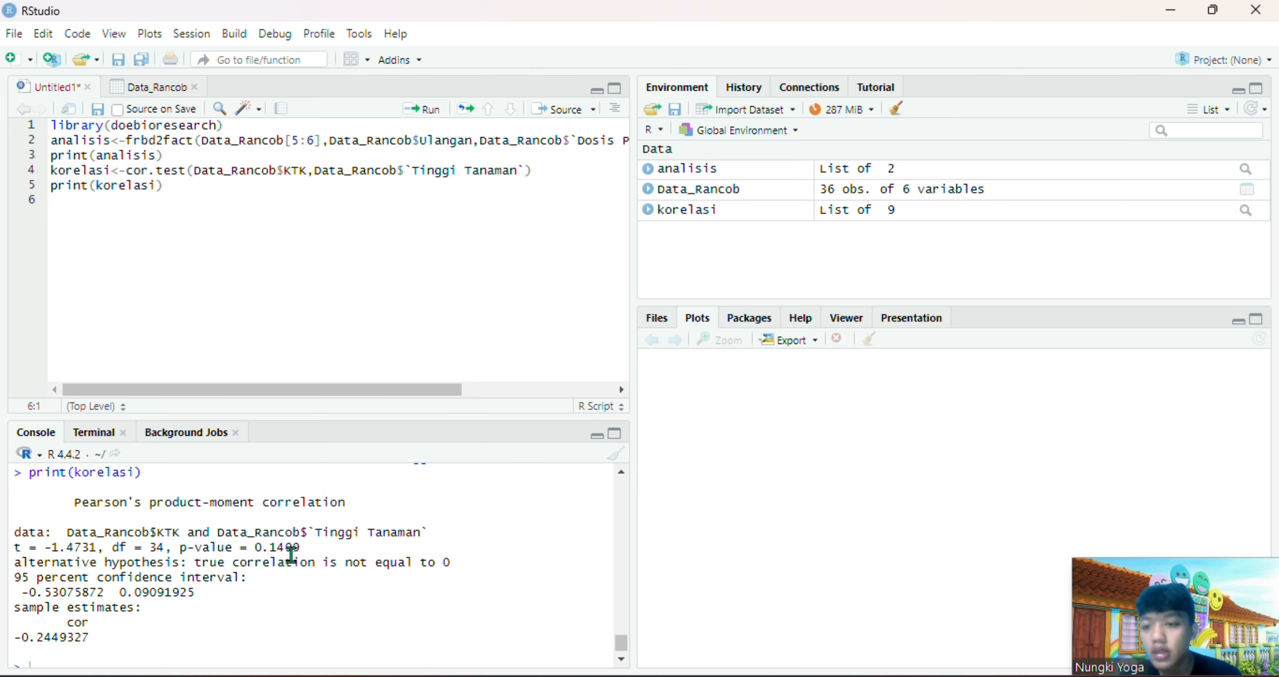
{"action": "scroll", "coordinate": [291, 554], "scroll_direction": "down", "scroll_amount": 1}
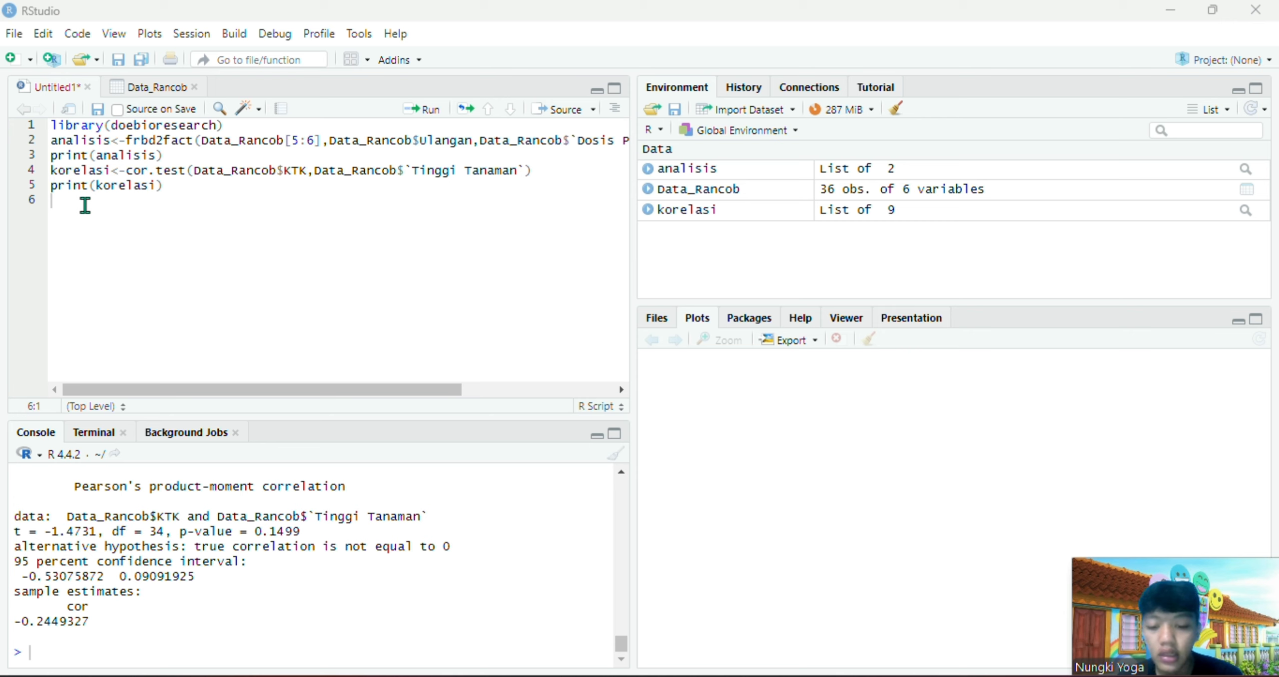
Add the script line library(ggplot2) below print(korelasi) and run it to load the package
{"action": "type", "text": "librar"}
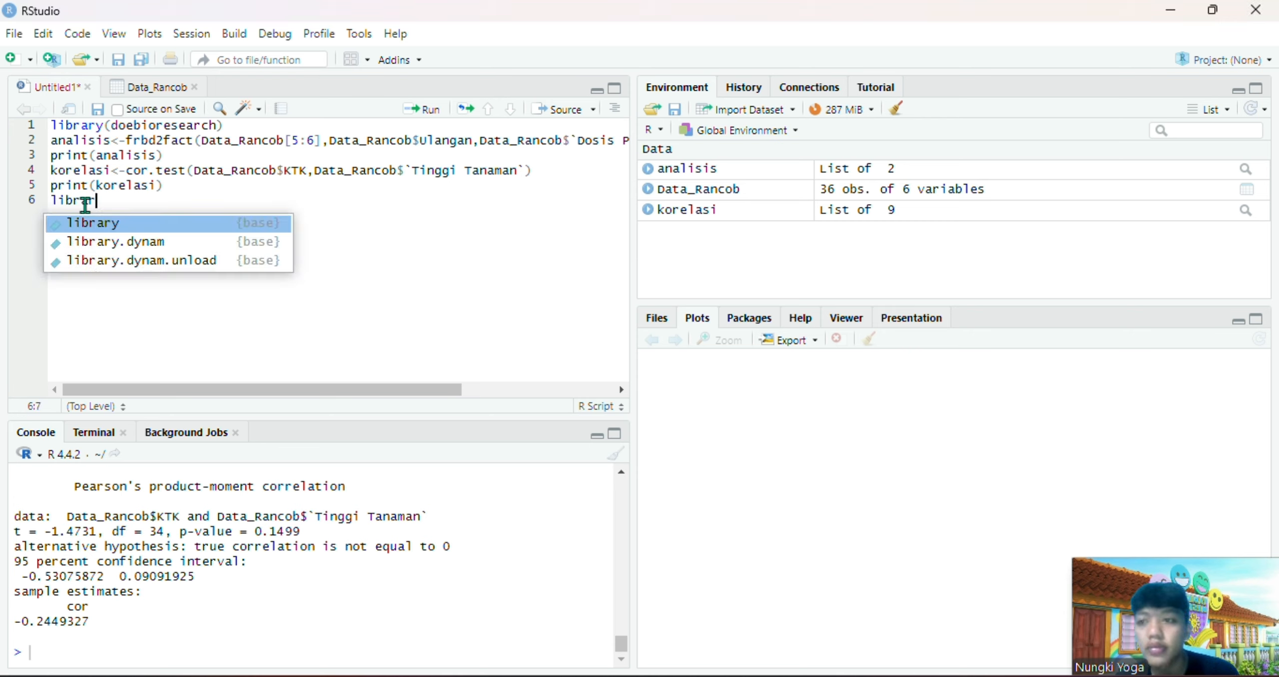
{"action": "left_click", "coordinate": [144, 222]}
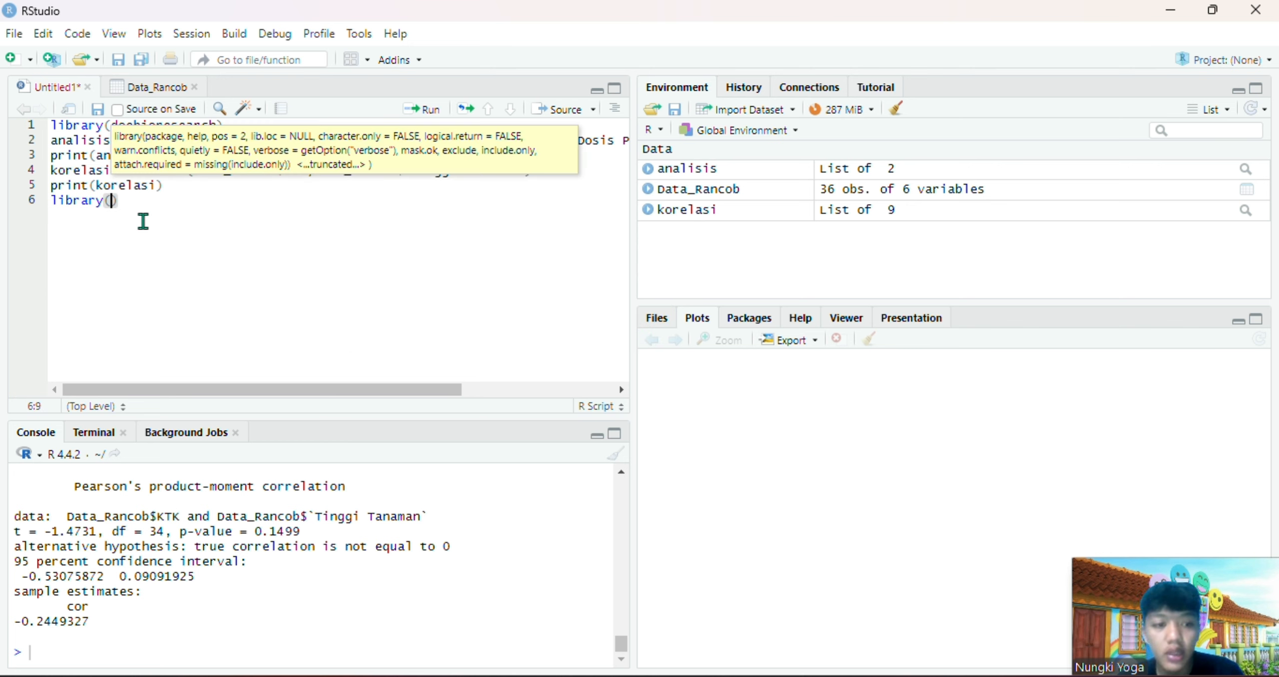
{"action": "type", "text": "ggpl"}
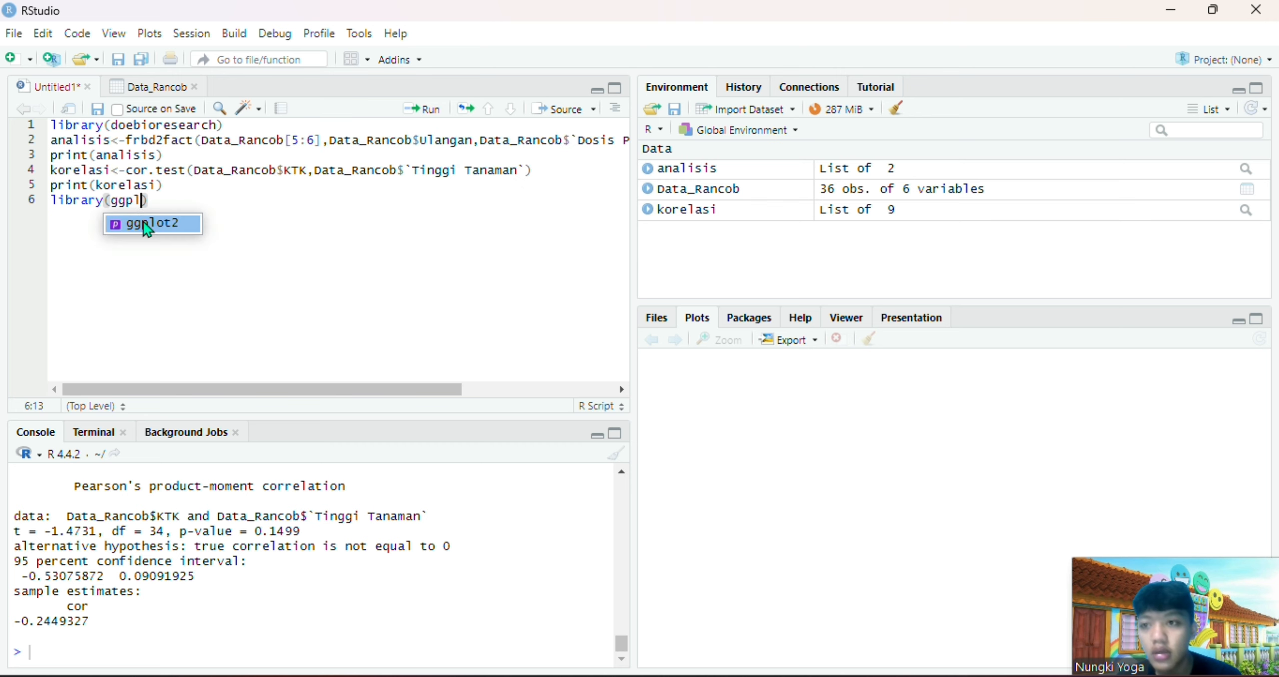
{"action": "left_click", "coordinate": [144, 222]}
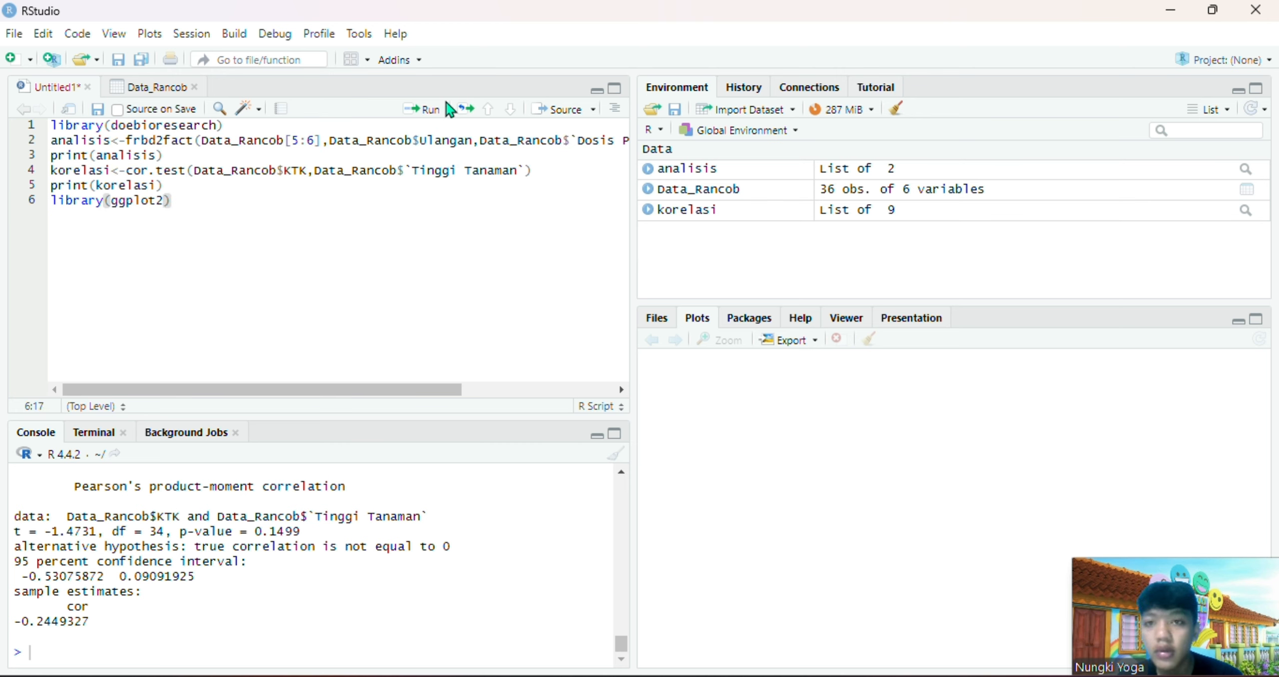
{"action": "left_click", "coordinate": [429, 110]}
Load the ggpp package by adding and running library(ggpp) on the next script line
{"action": "type", "text": "libray"}
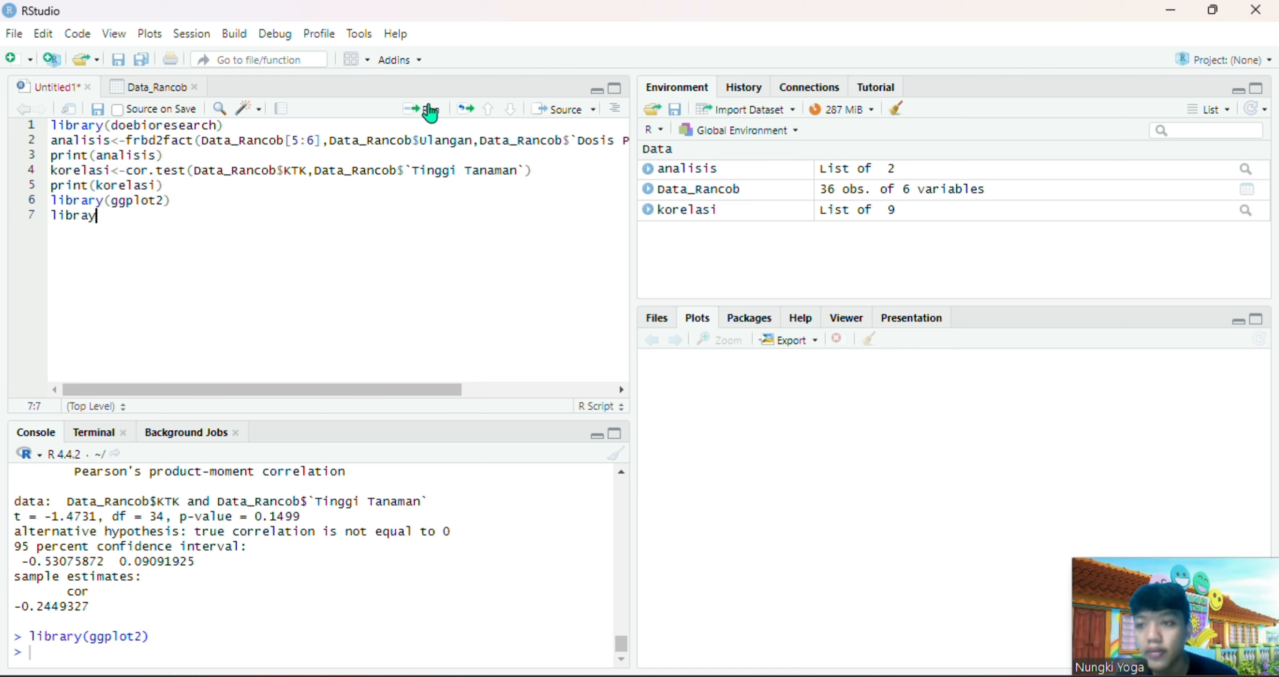
{"action": "key", "text": "BackSpace"}
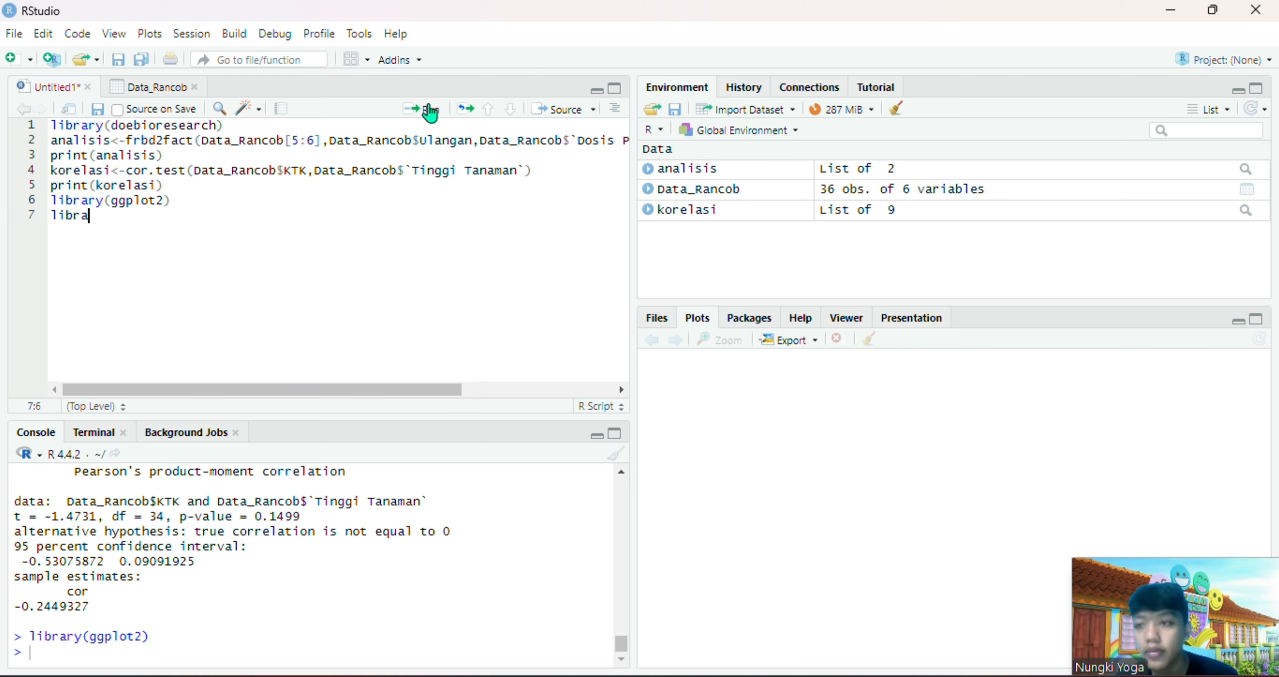
{"action": "type", "text": "r"}
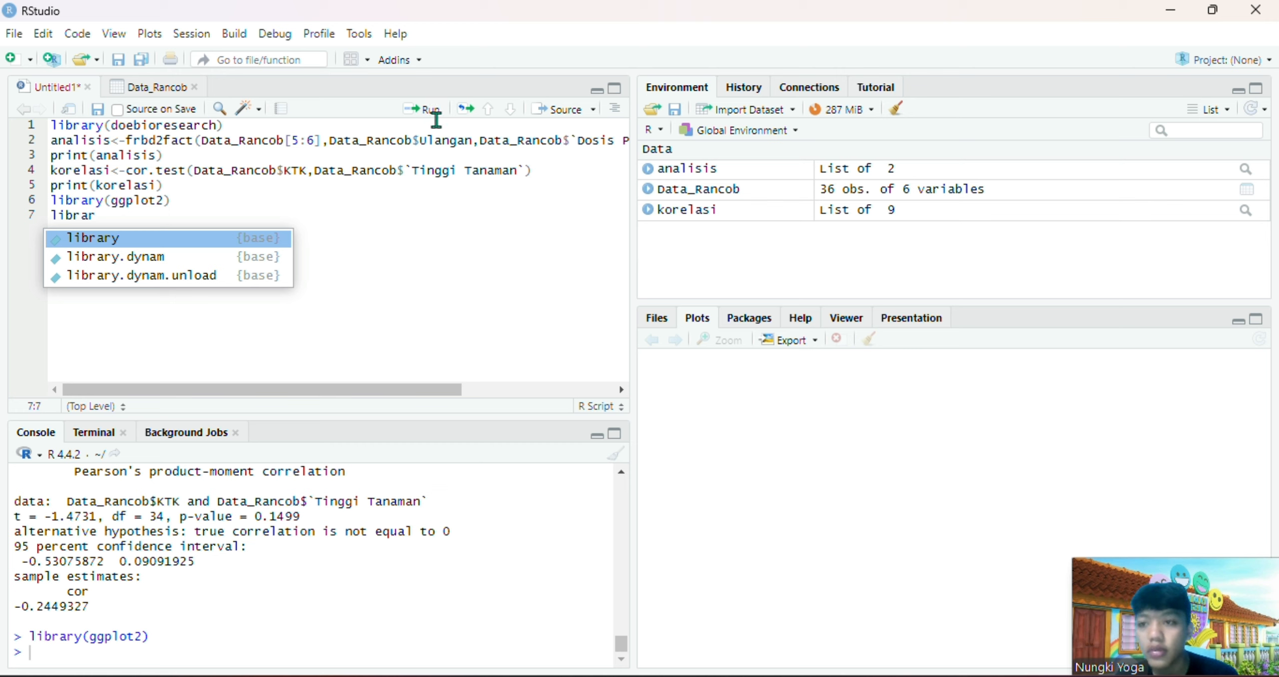
{"action": "left_click", "coordinate": [276, 244]}
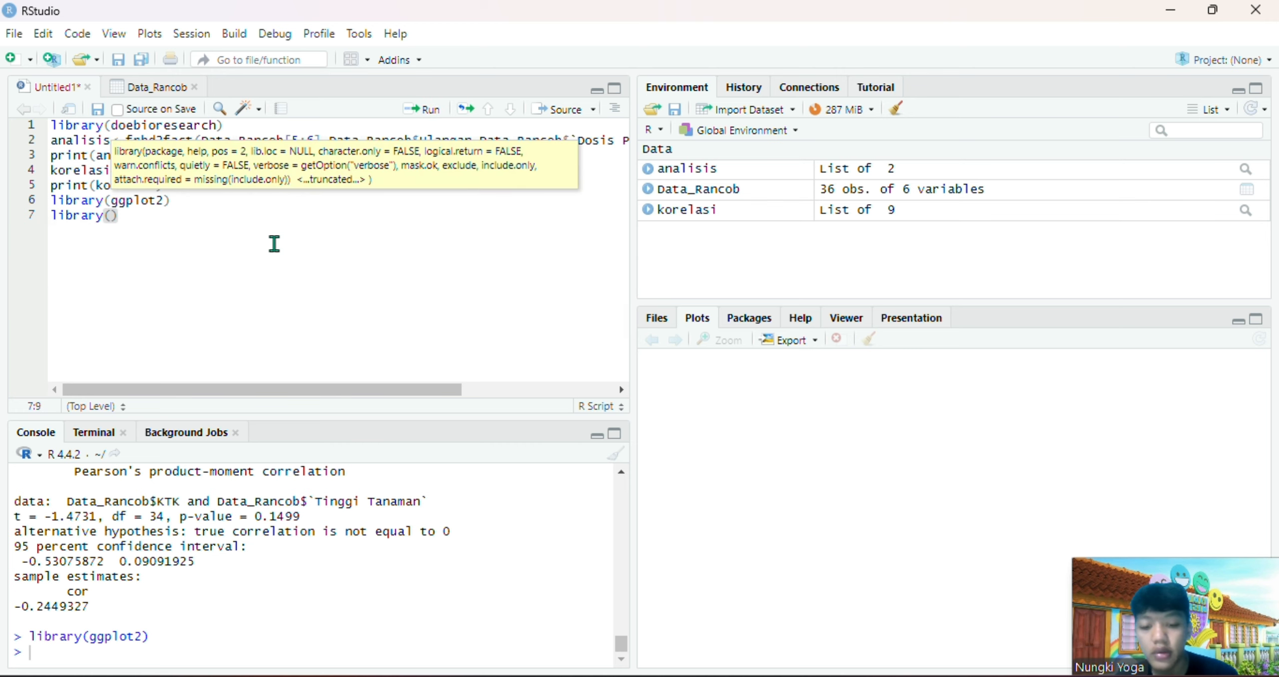
{"action": "type", "text": "ggpp"}
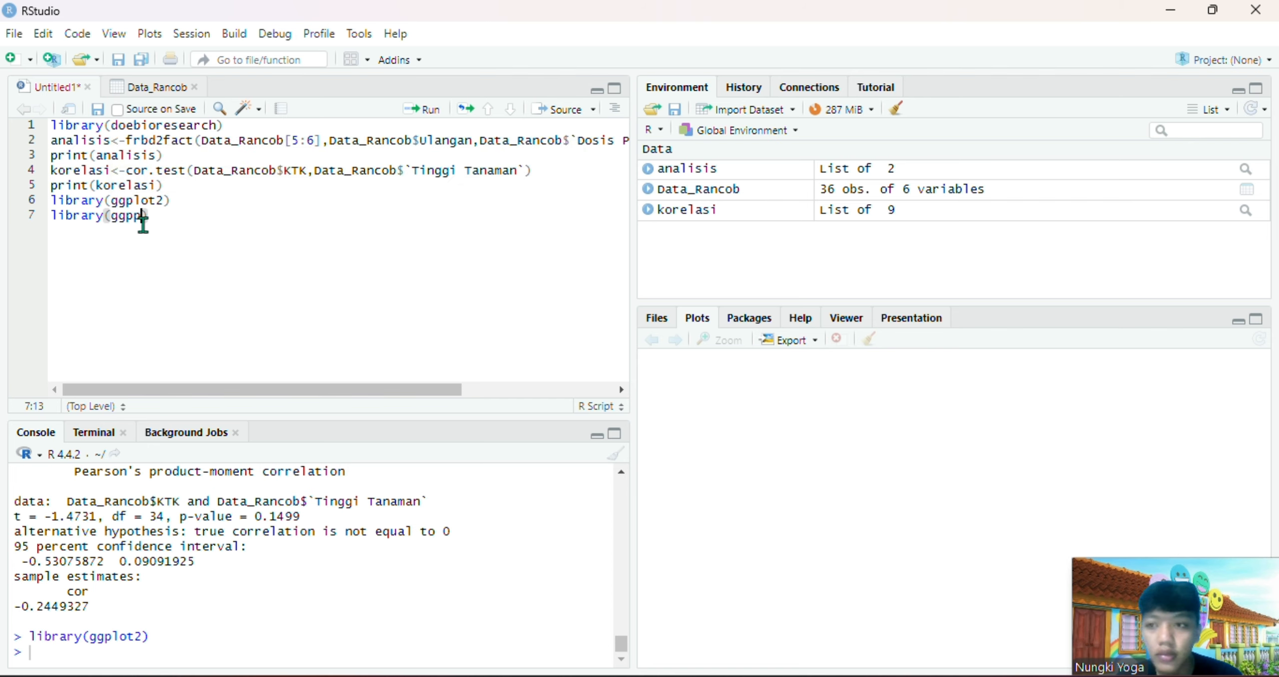
{"action": "key", "text": "BackSpace"}
{"action": "key", "text": "BackSpace"}
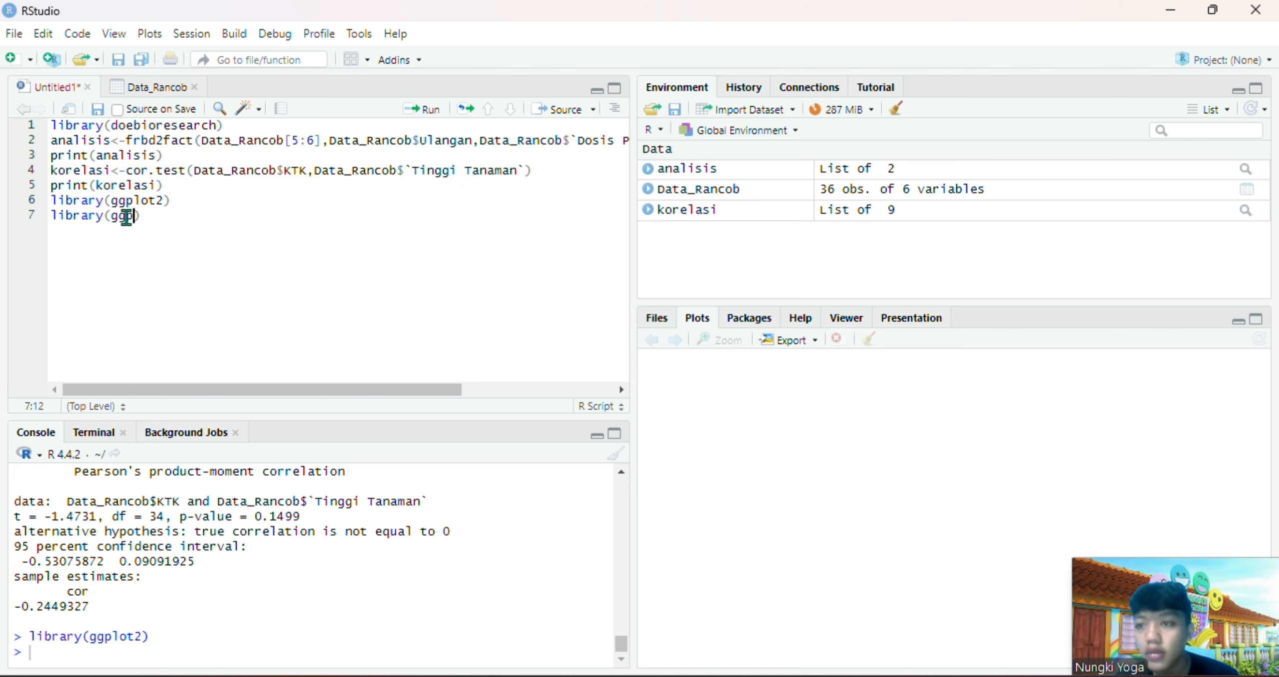
{"action": "key", "text": "BackSpace"}
{"action": "key", "text": "BackSpace"}
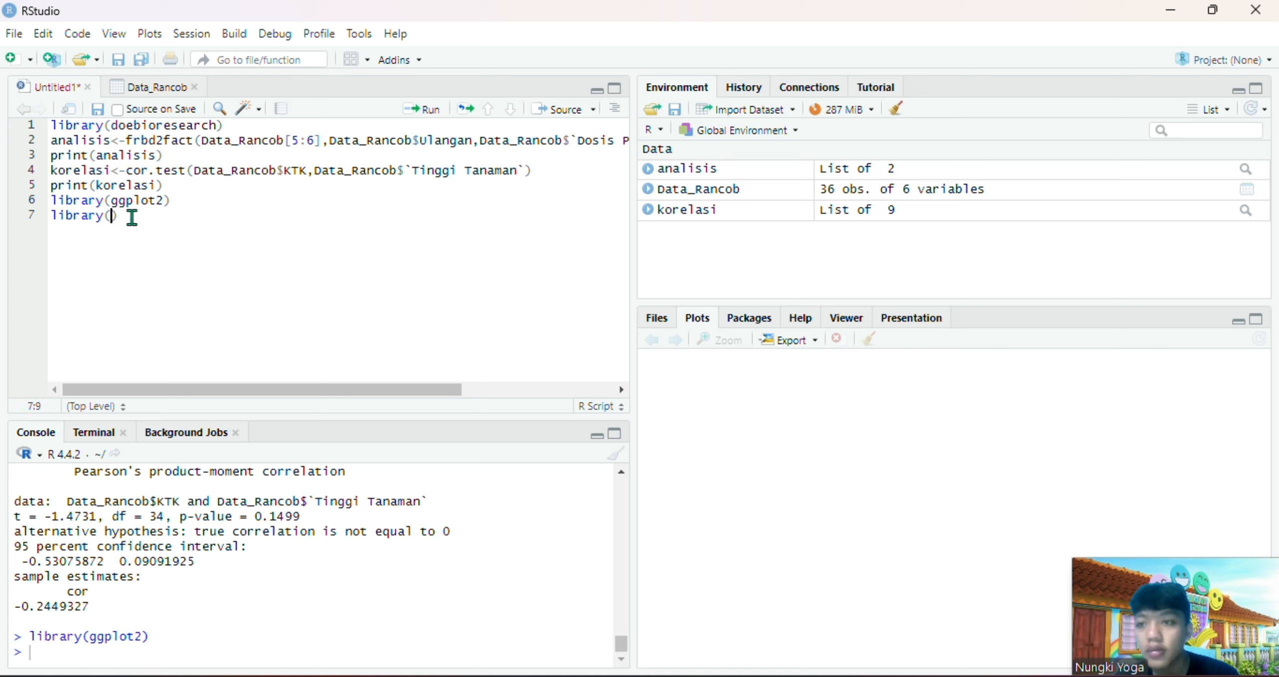
{"action": "type", "text": "ggpp"}
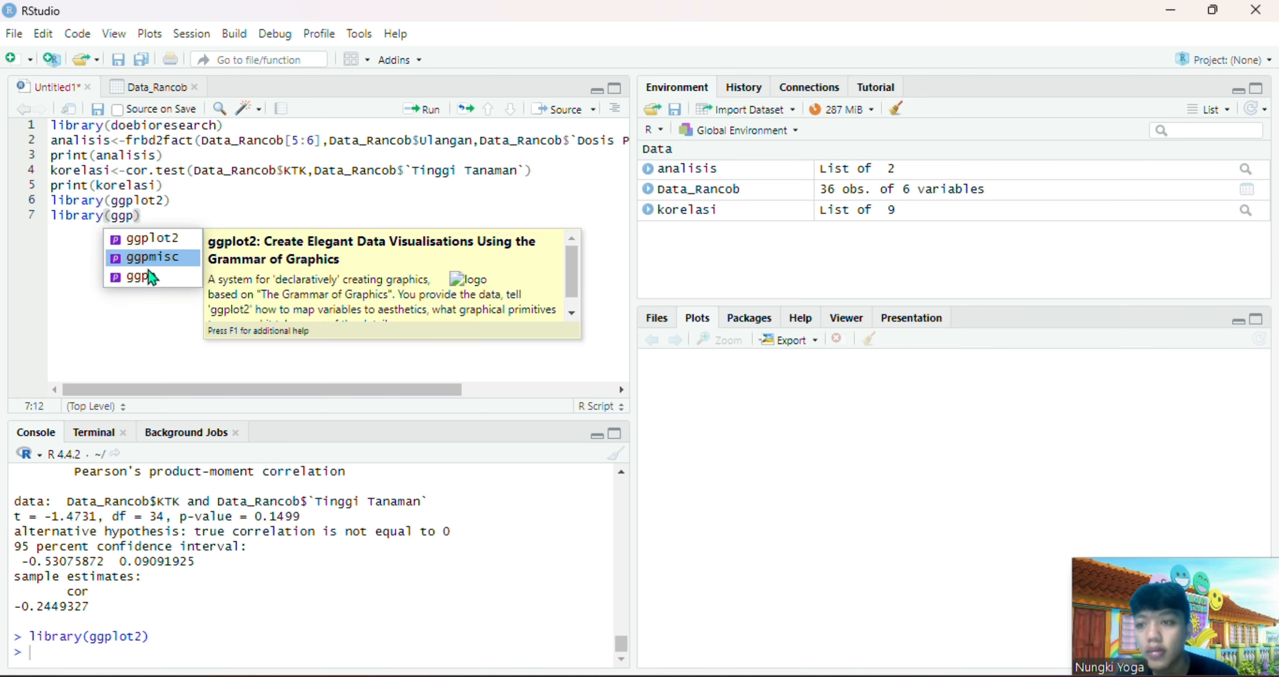
{"action": "left_click", "coordinate": [148, 273]}
{"action": "left_click", "coordinate": [428, 112]}
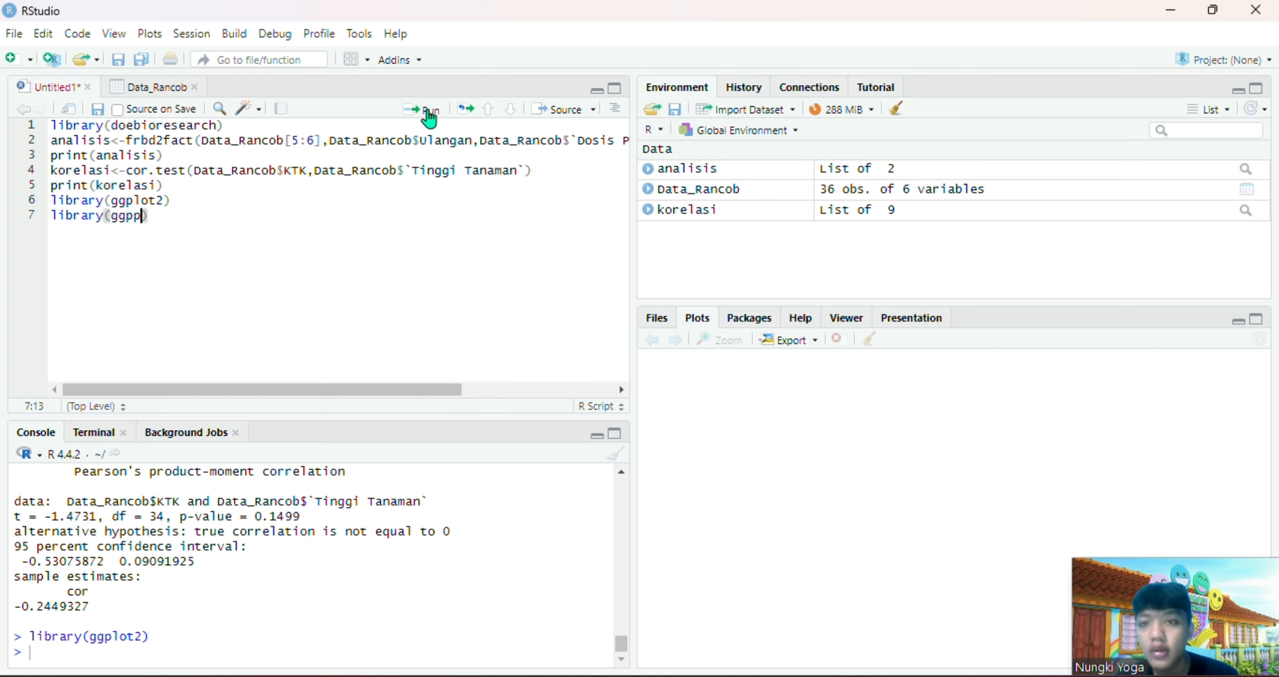
Load the ggpmisc package by adding and running library(ggpmisc) below the ggpp line
{"action": "type", "text": "libray="}
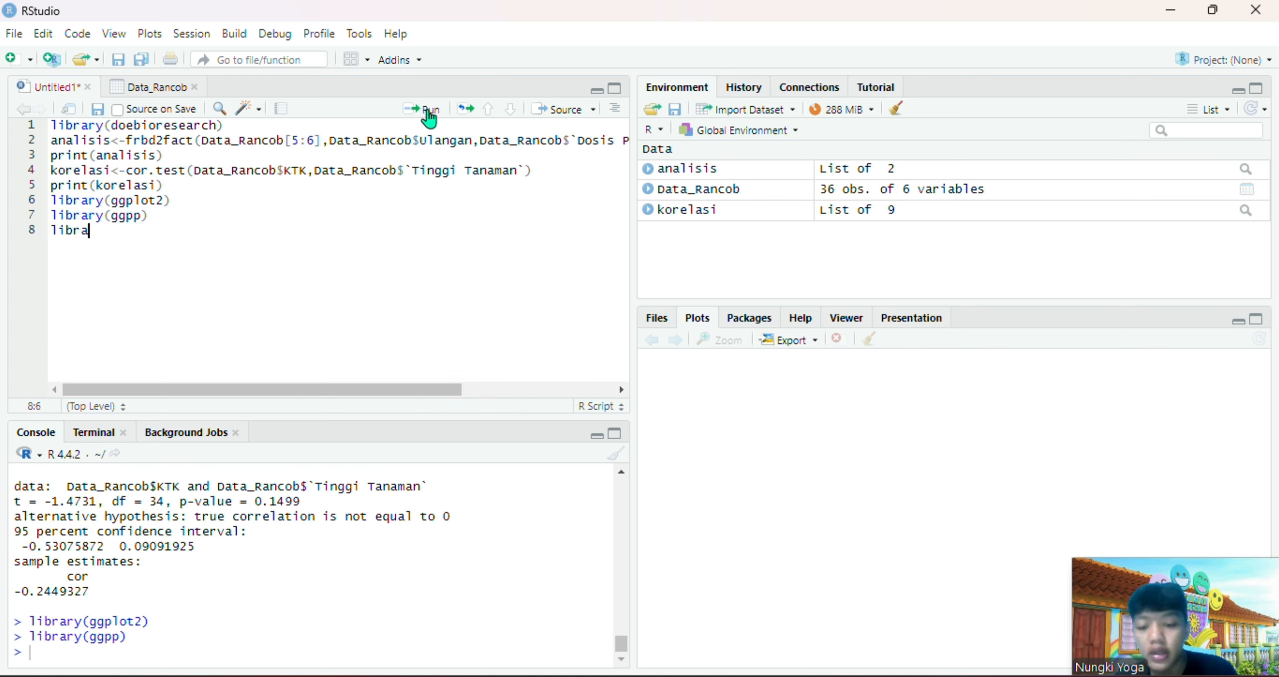
{"action": "key", "text": "BackSpace"}
{"action": "key", "text": "BackSpace"}
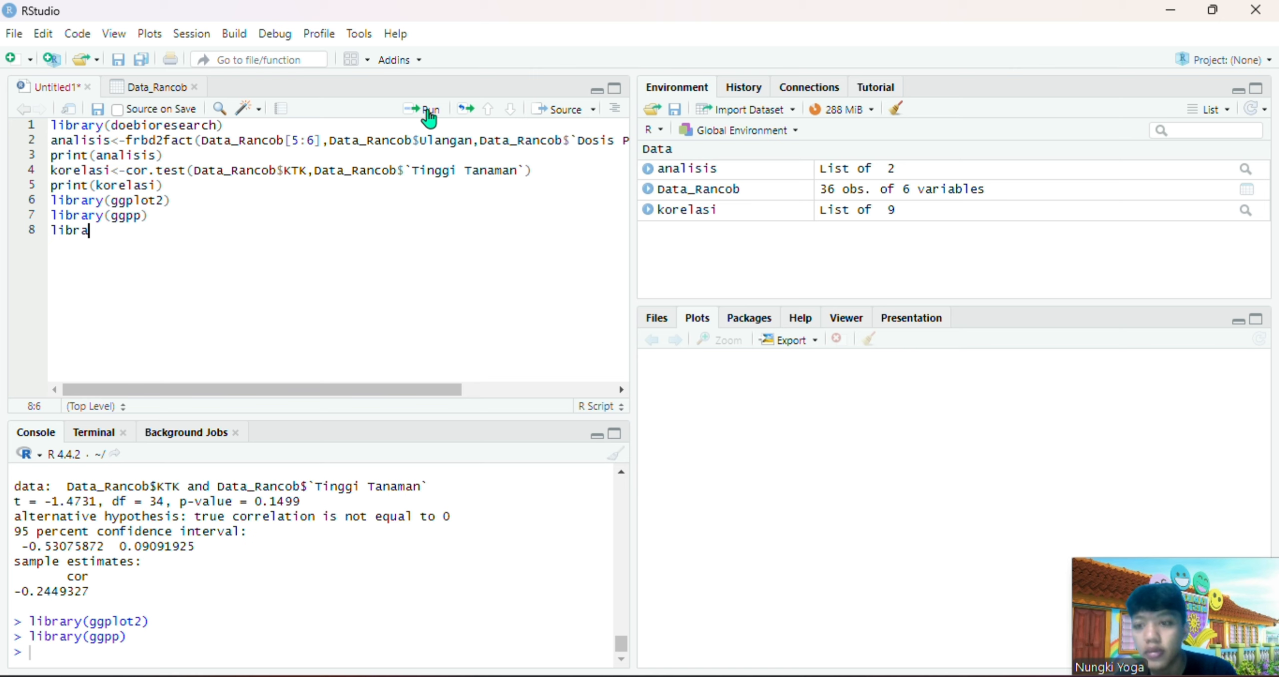
{"action": "type", "text": "ry"}
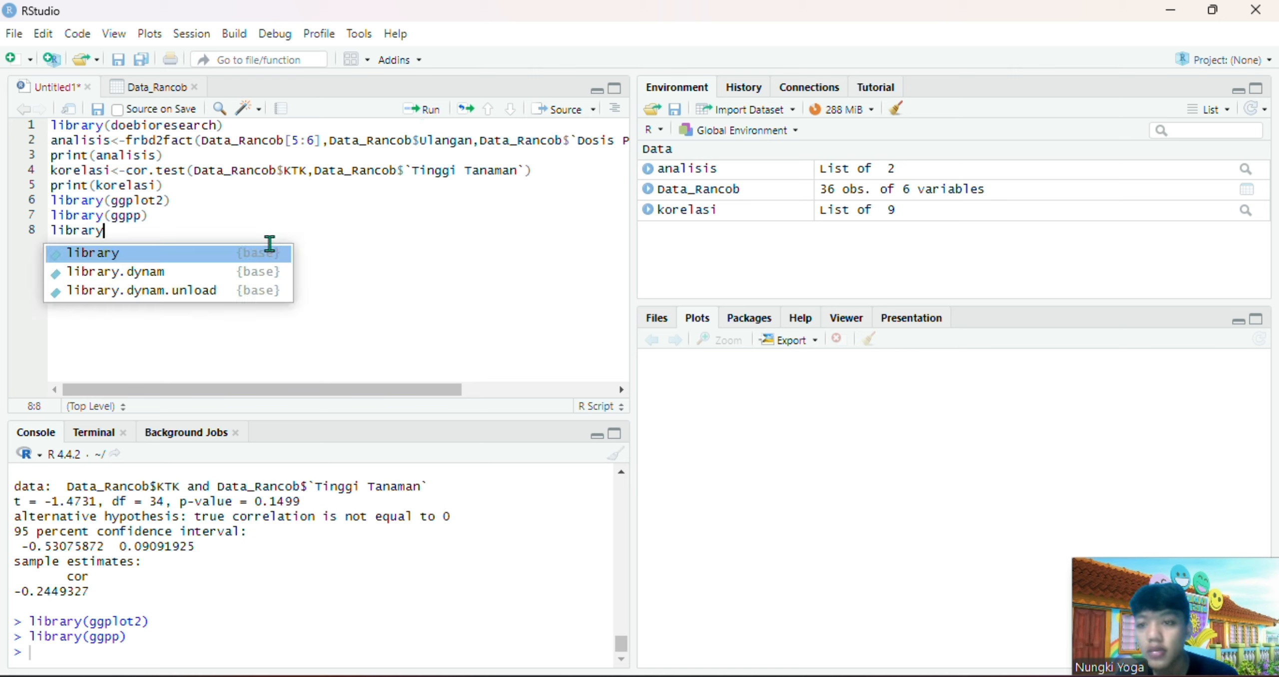
{"action": "left_click", "coordinate": [262, 255]}
{"action": "type", "text": "ggp"}
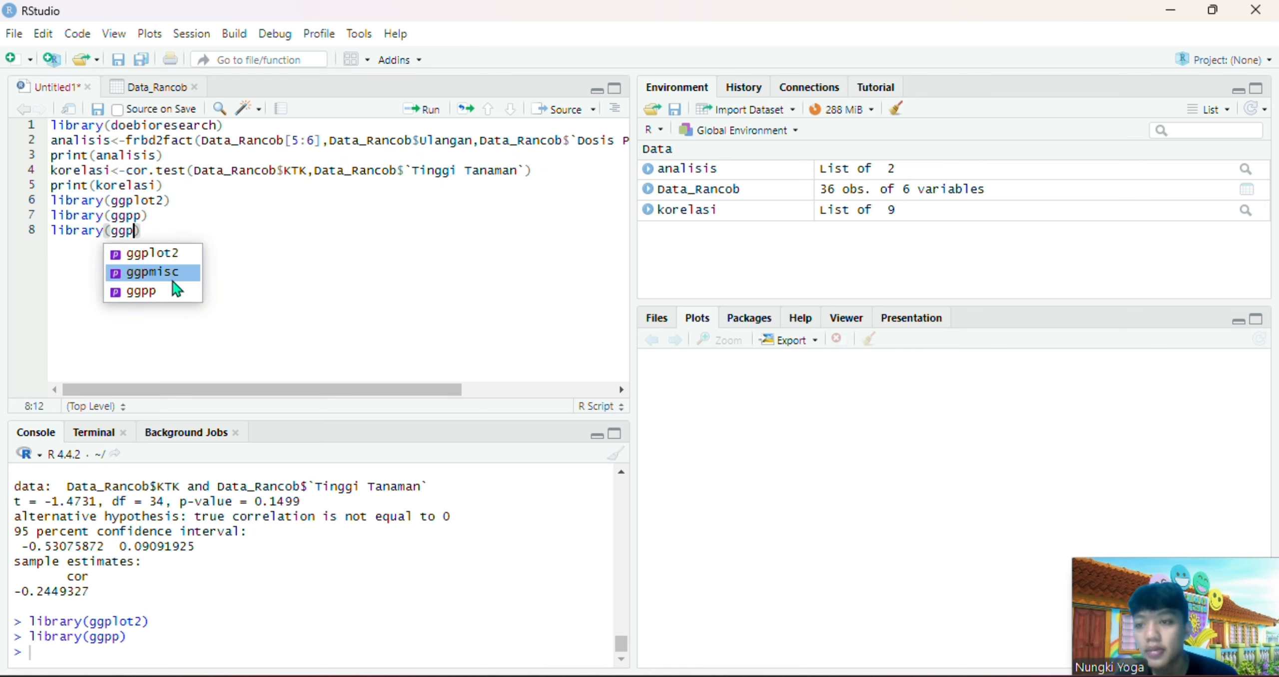
{"action": "left_click", "coordinate": [173, 280]}
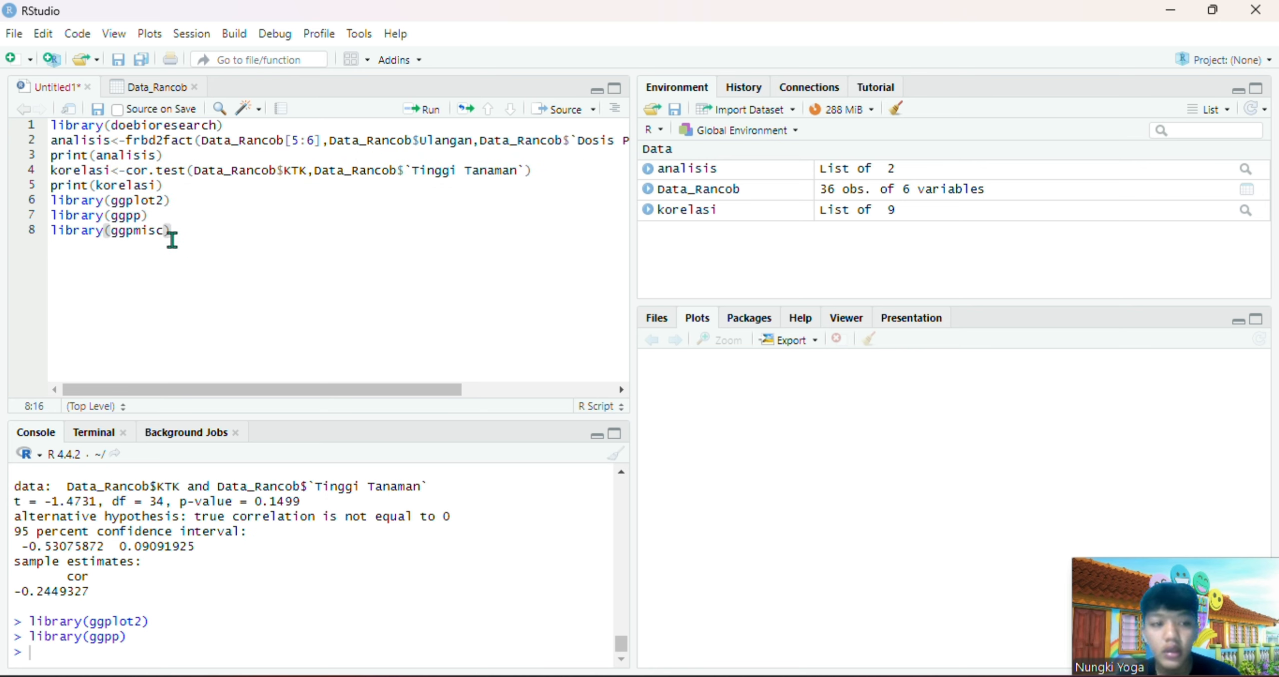
{"action": "left_click", "coordinate": [424, 118]}
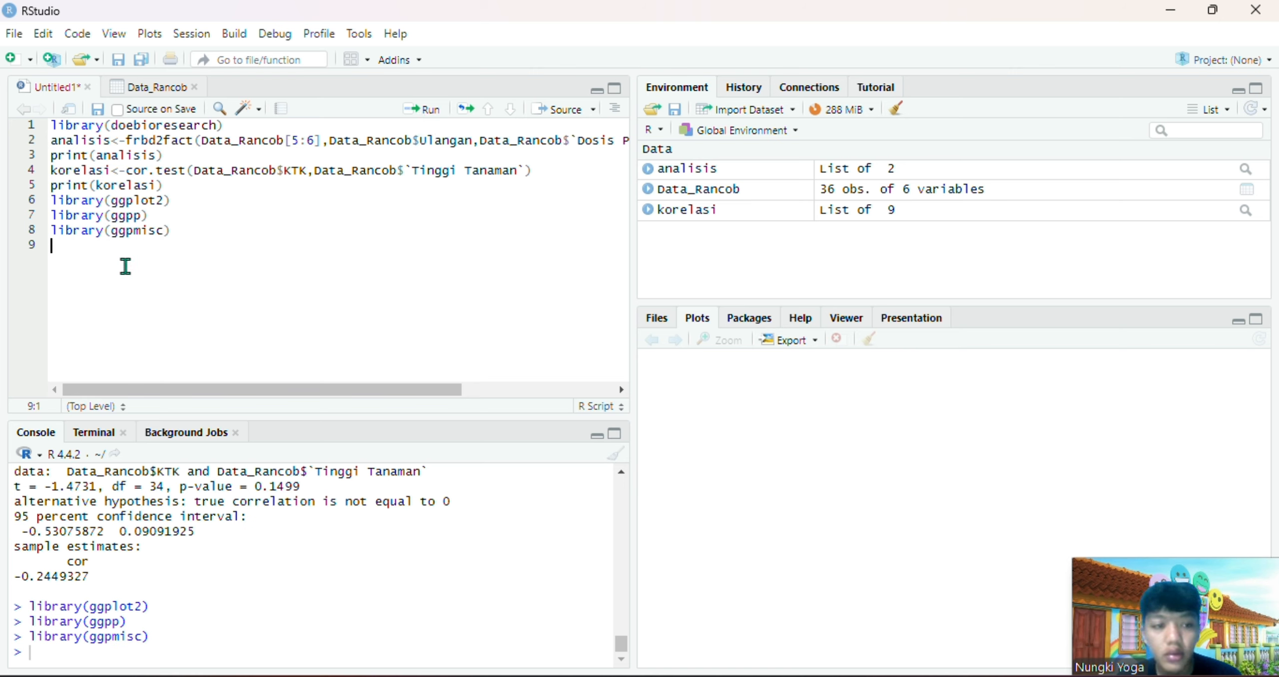
Start a ggplot() call on the script line below library(ggpmisc) with Data_Rancob as its dataset
{"action": "type", "text": "ggp"}
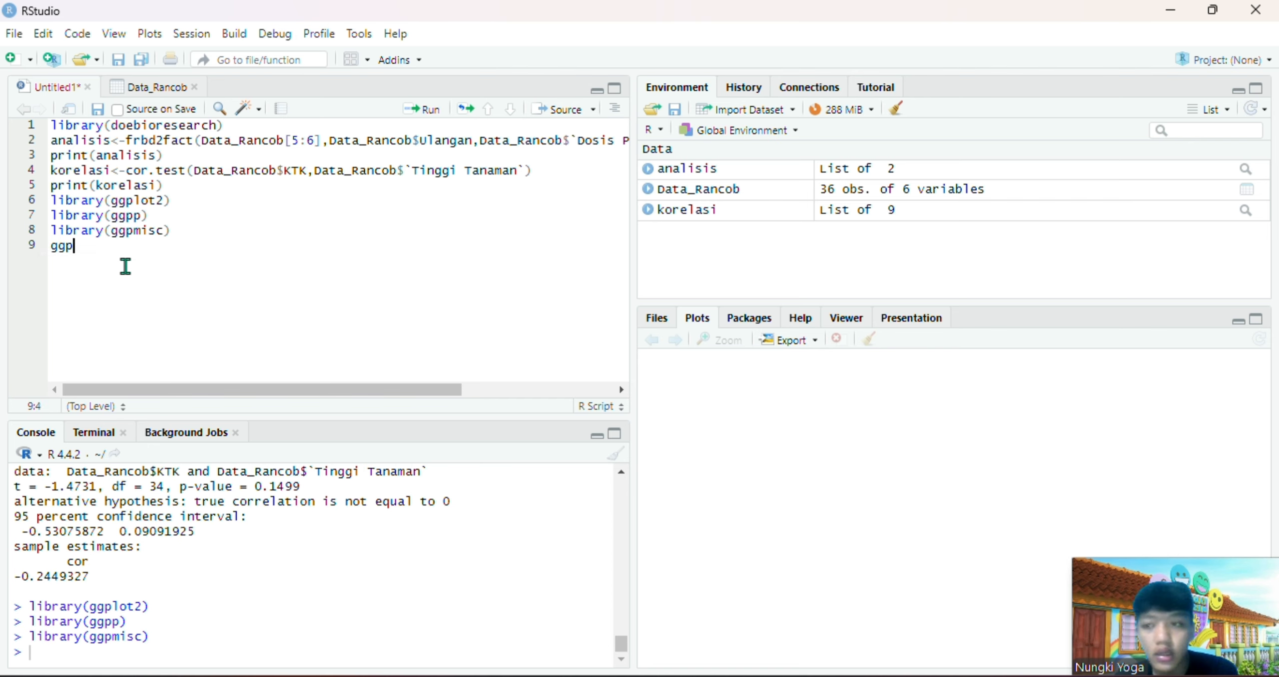
{"action": "left_click", "coordinate": [126, 270]}
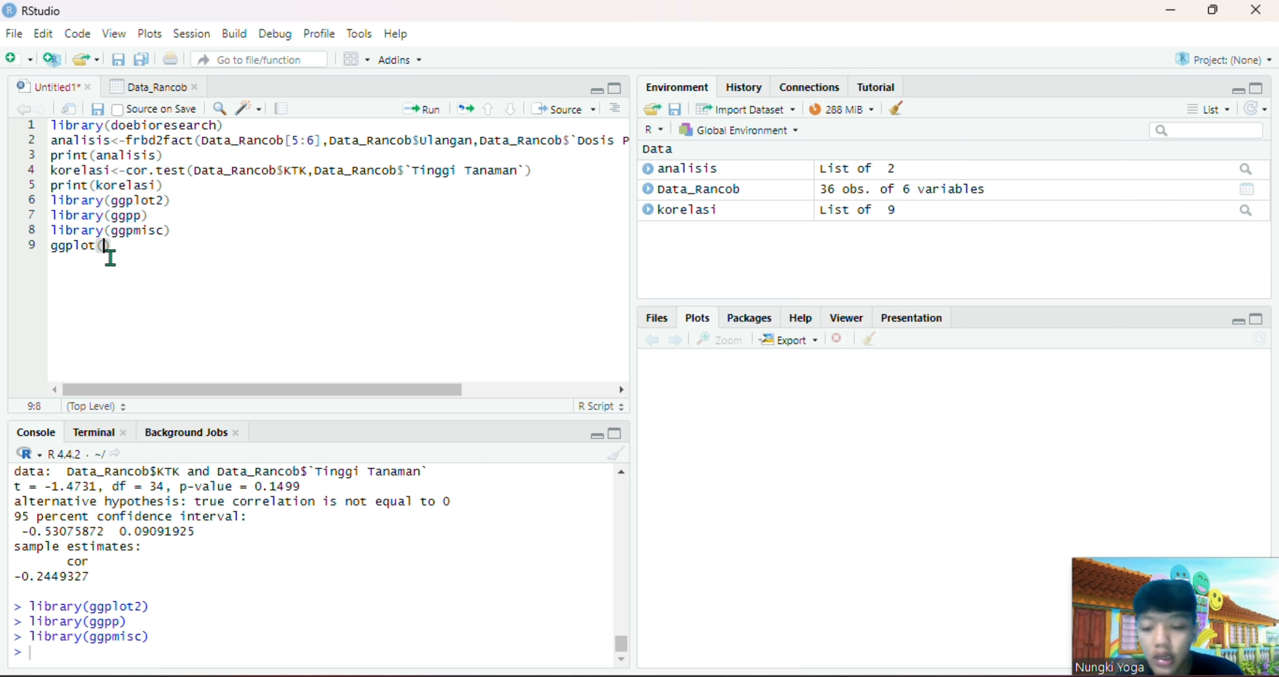
{"action": "type", "text": "data"}
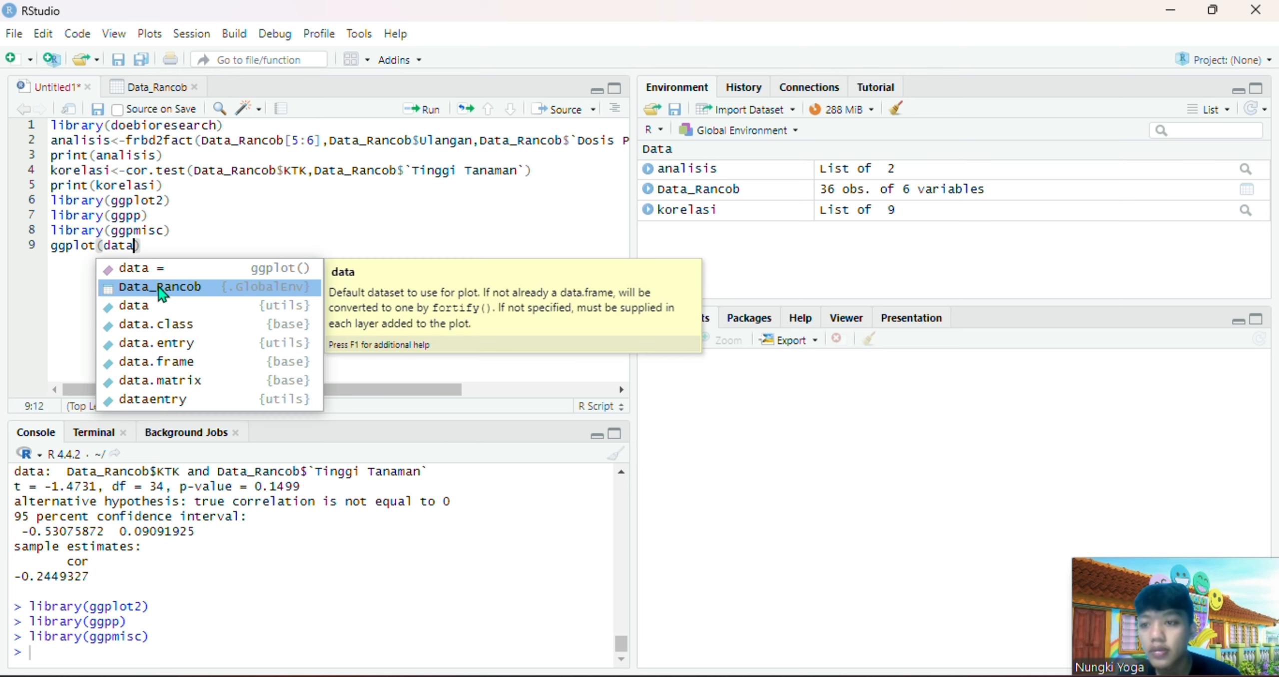
{"action": "left_click", "coordinate": [158, 287]}
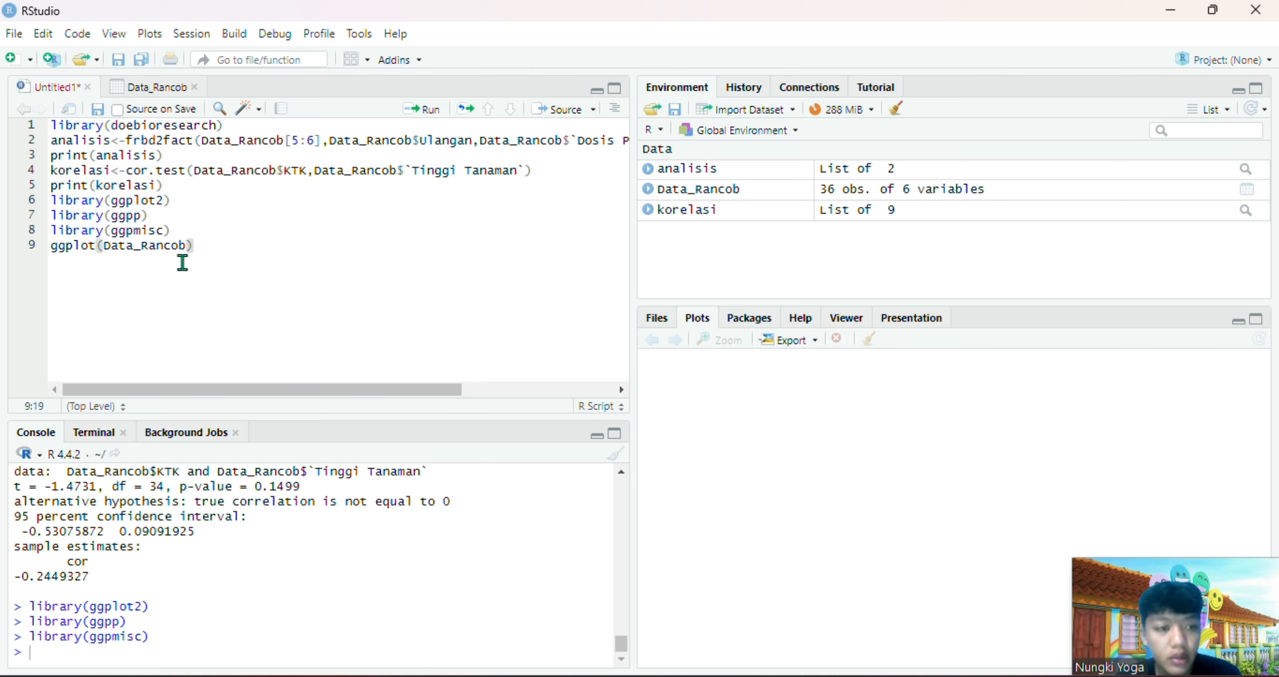
Add an aes() mapping to the ggplot call with x=Data_Rancob$KTK
{"action": "type", "text": ",ae"}
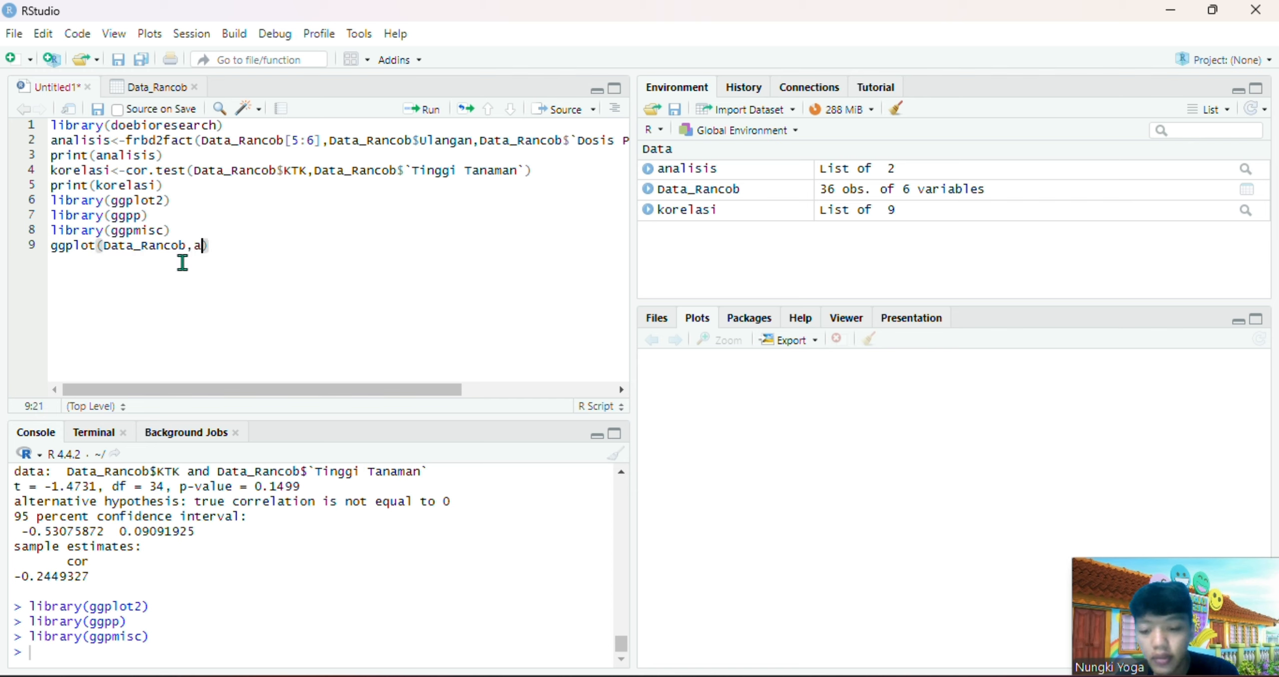
{"action": "type", "text": "s"}
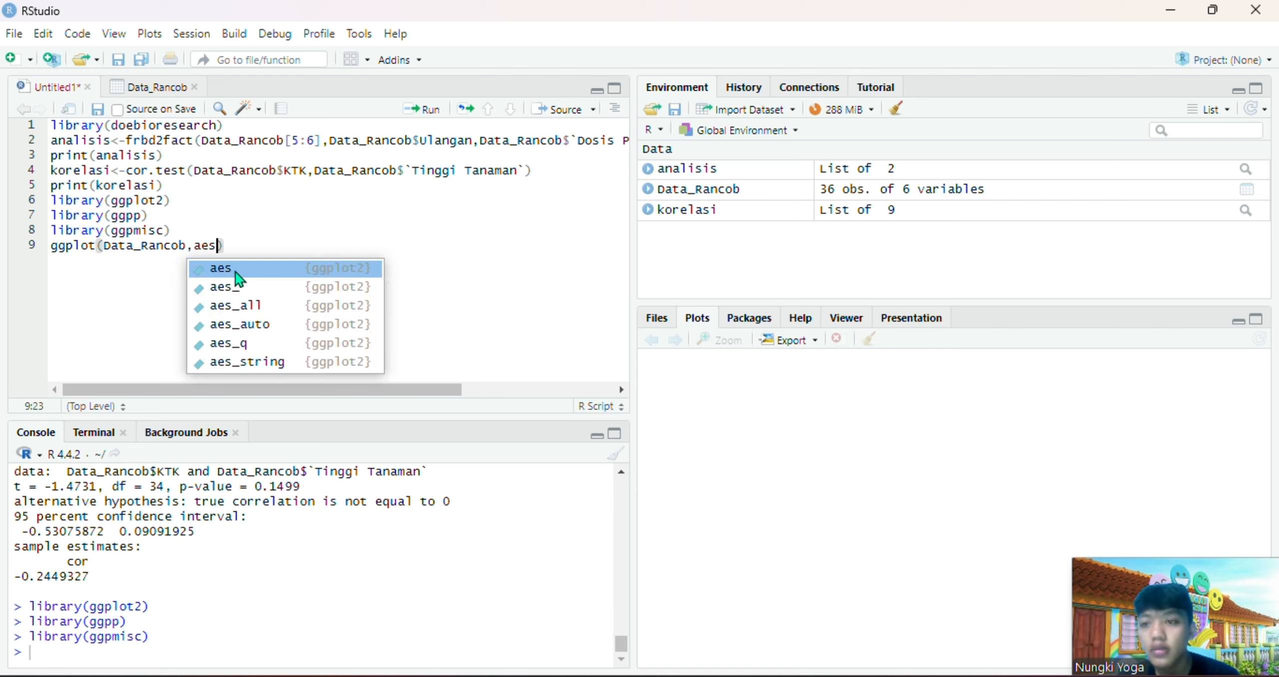
{"action": "type", "text": "("}
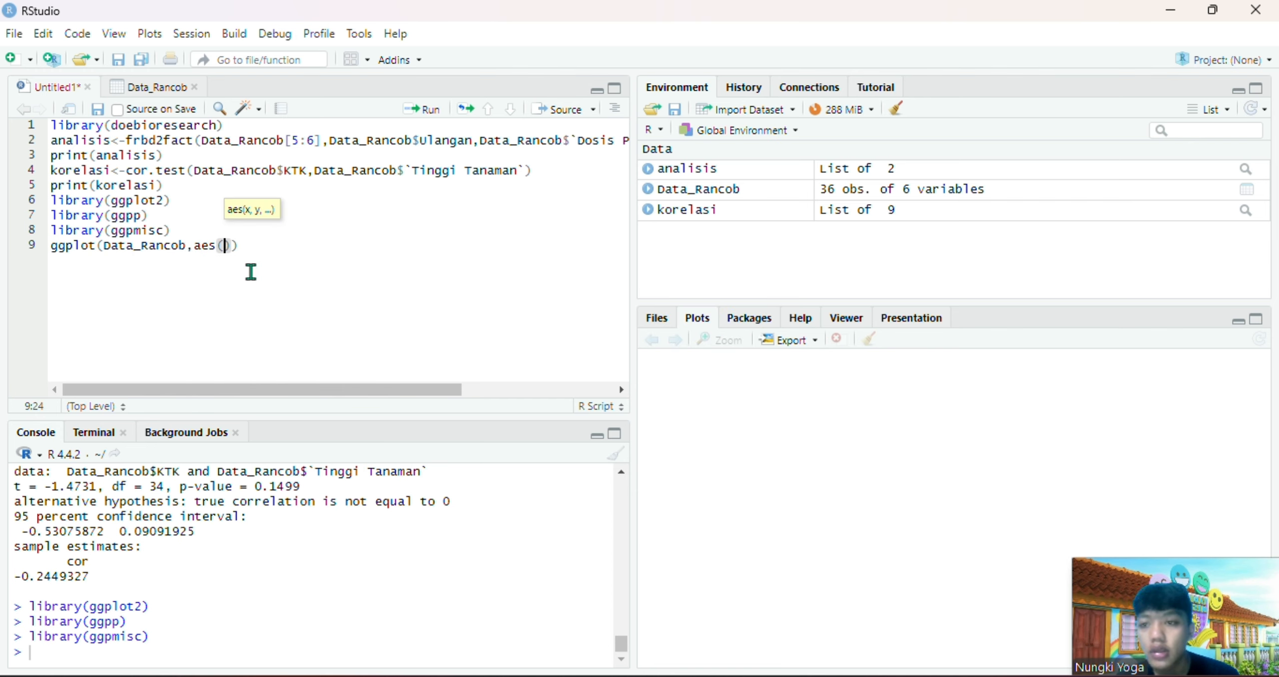
{"action": "type", "text": "x"}
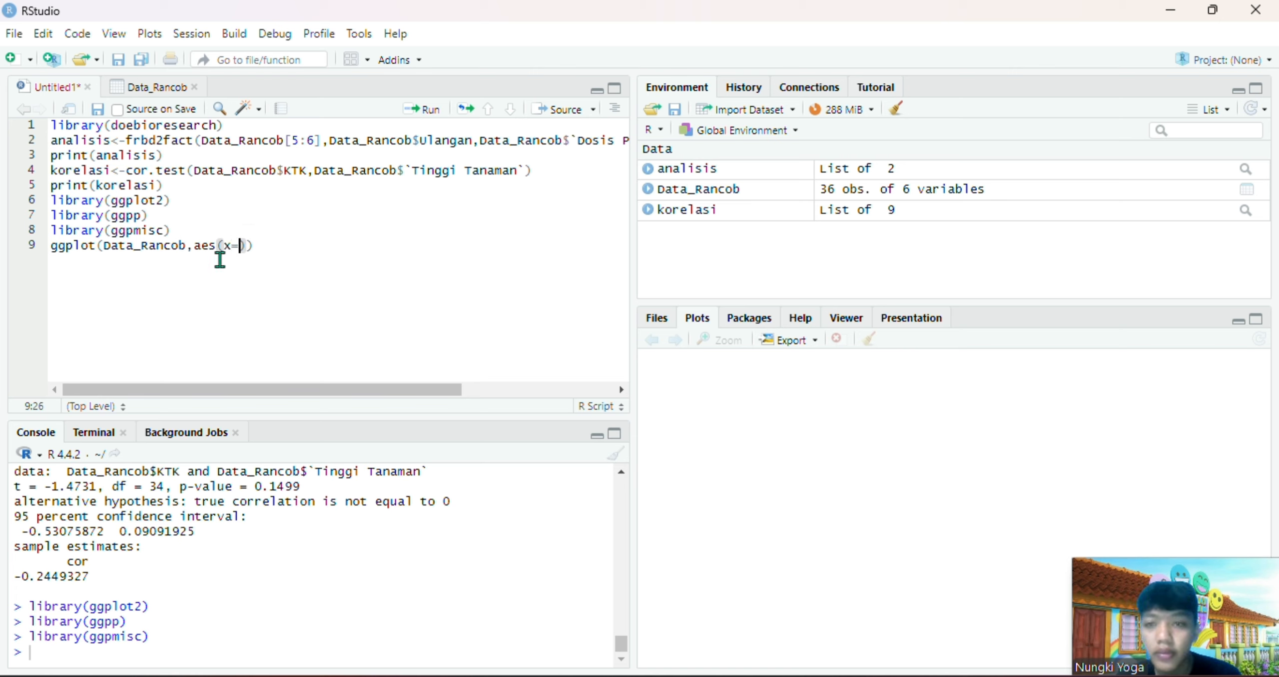
{"action": "type", "text": "=data"}
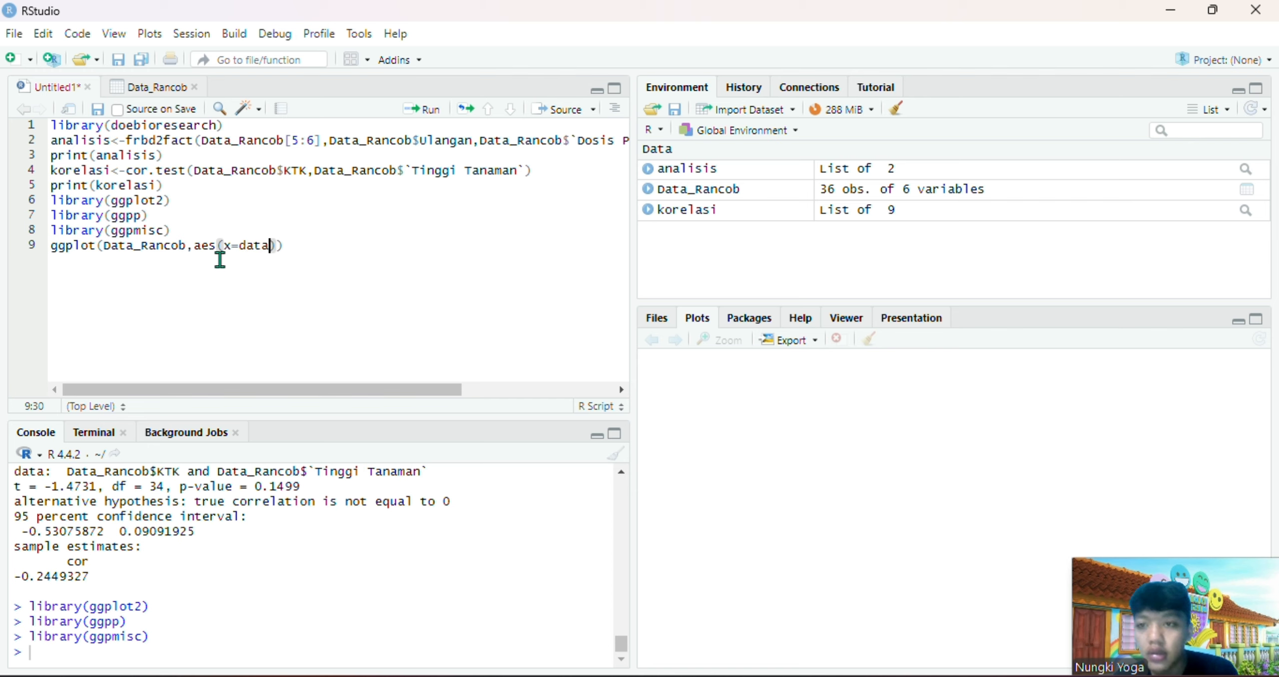
{"action": "left_click", "coordinate": [296, 268]}
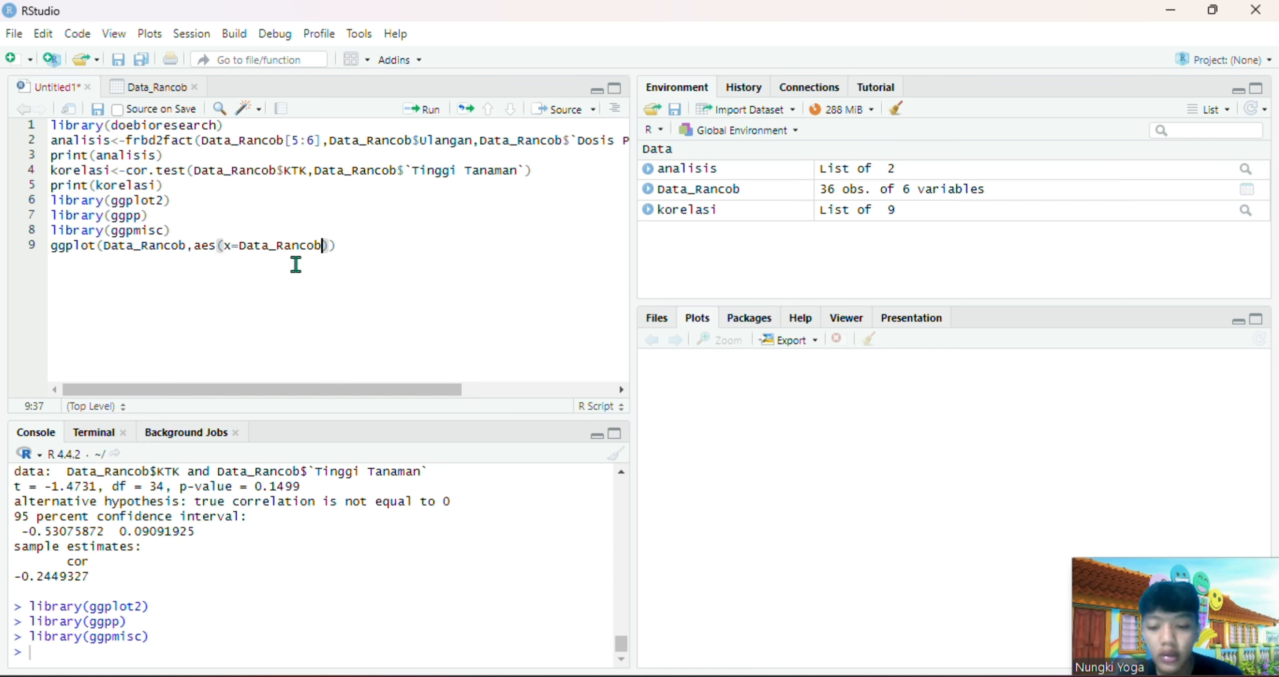
{"action": "type", "text": "$"}
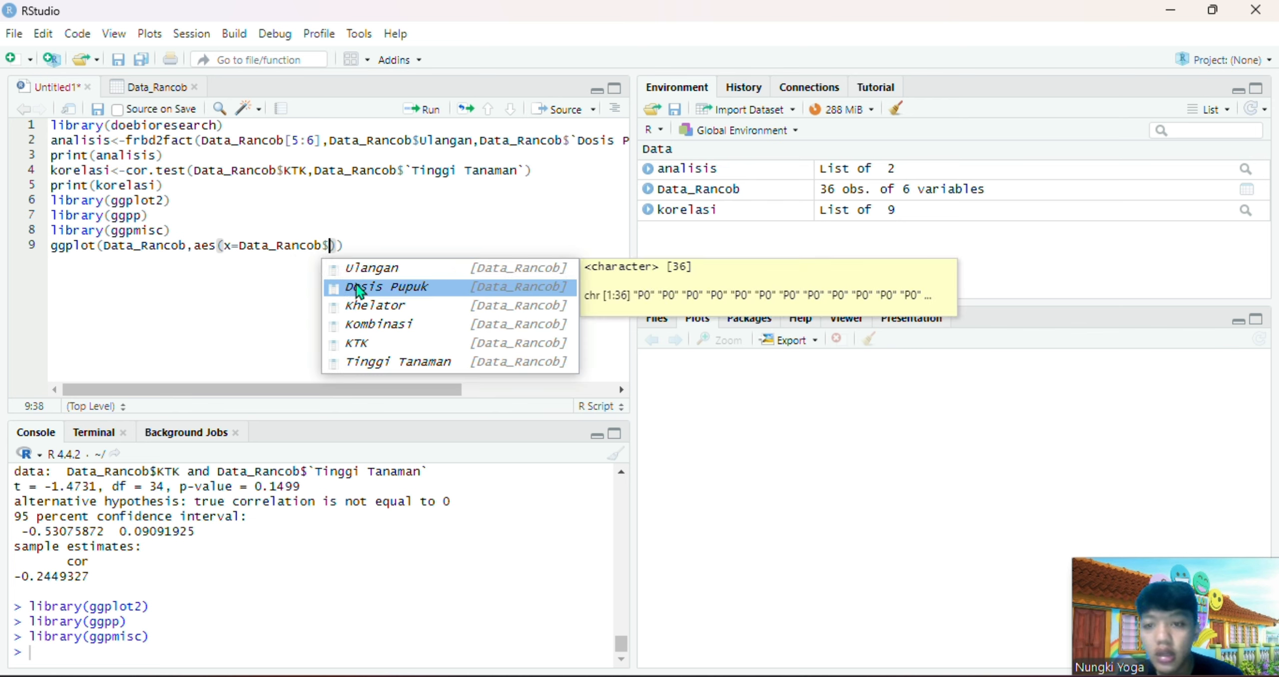
{"action": "left_click", "coordinate": [392, 344]}
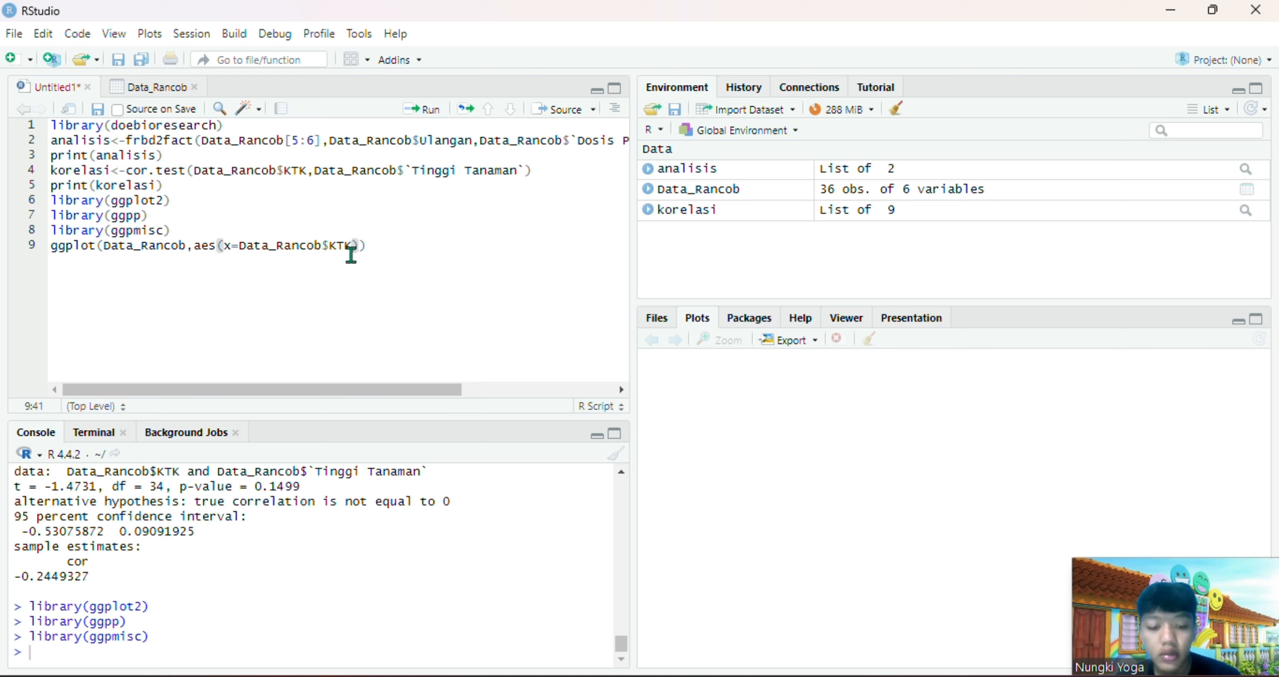
Extend the aes() mapping with y=Data_Rancob$`Tinggi Tanaman` after the x argument
{"action": "type", "text": ",Y"}
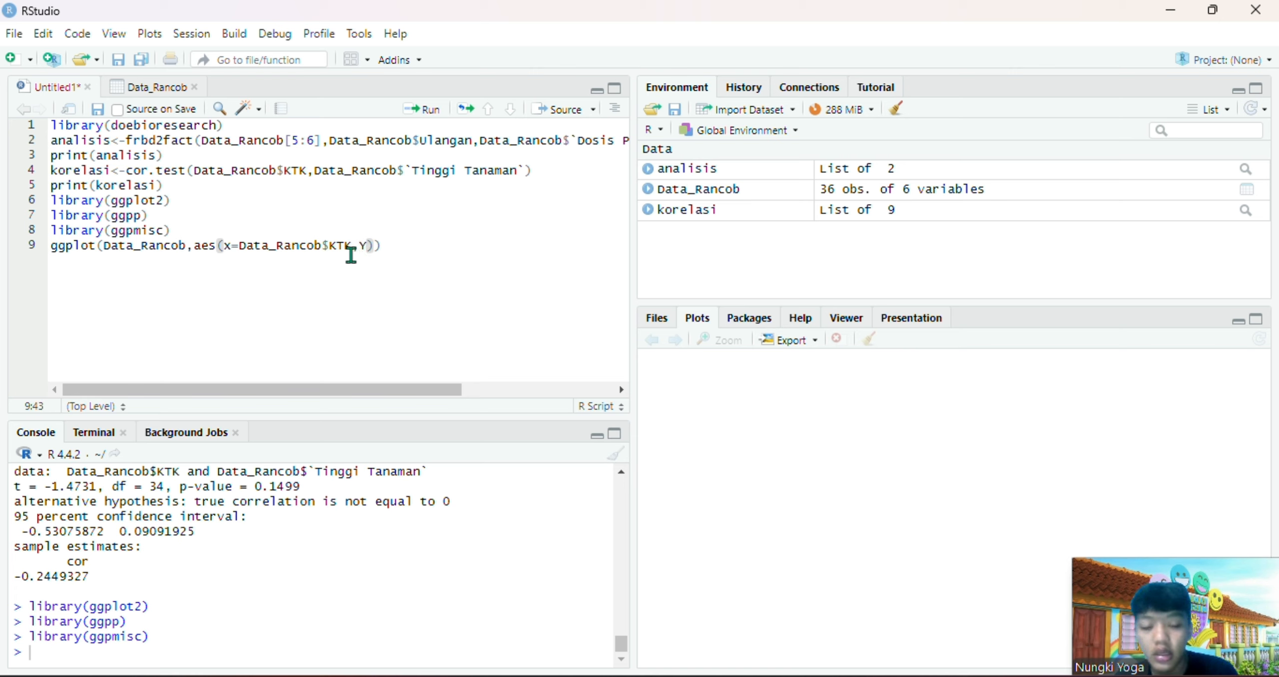
{"action": "key", "text": "BackSpace"}
{"action": "type", "text": "y="}
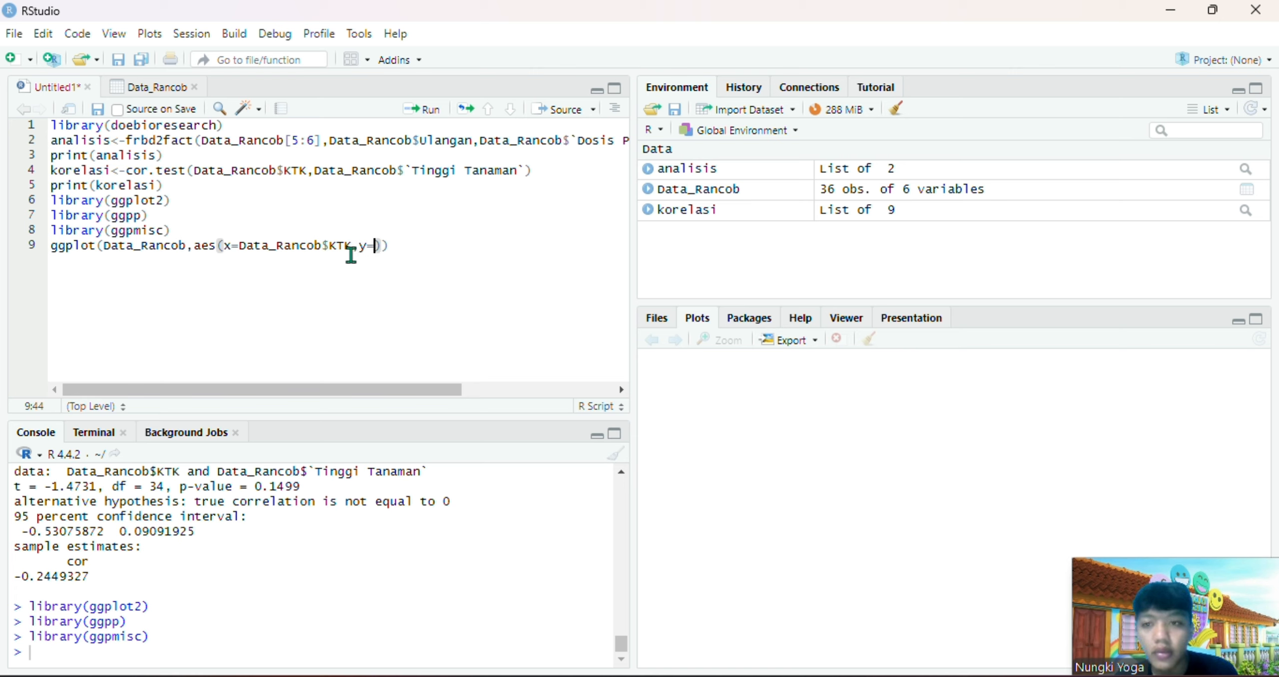
{"action": "type", "text": "data"}
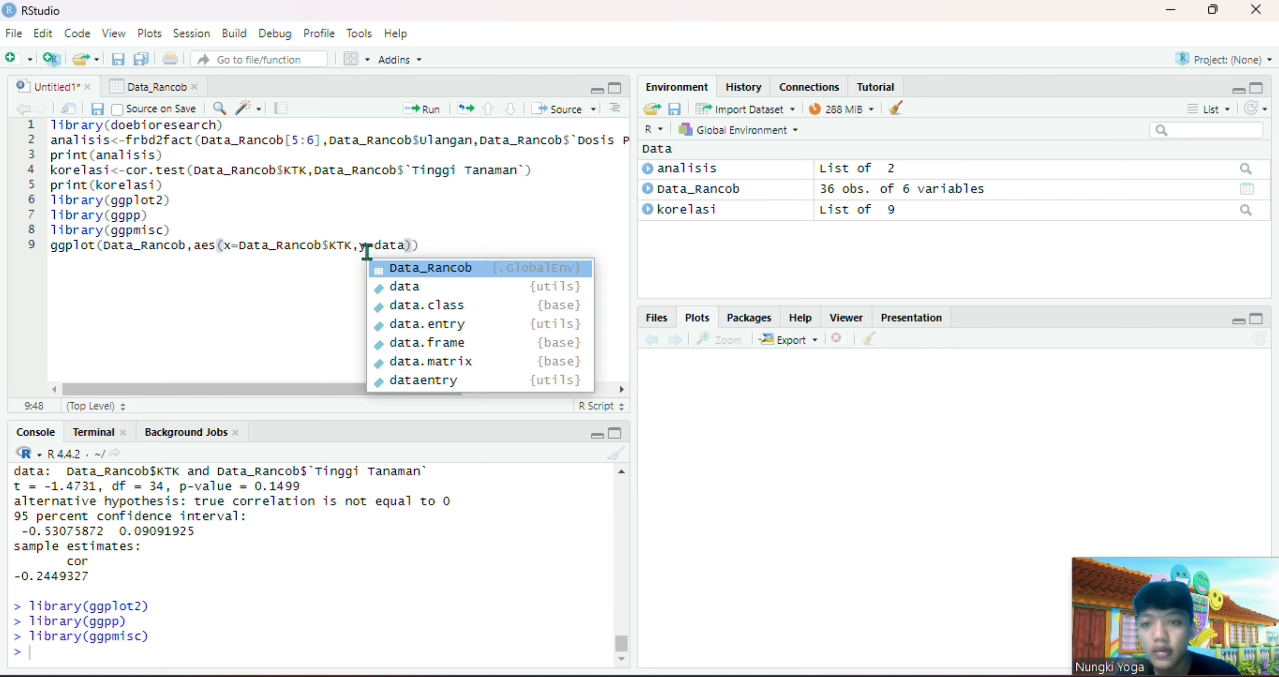
{"action": "left_click", "coordinate": [420, 268]}
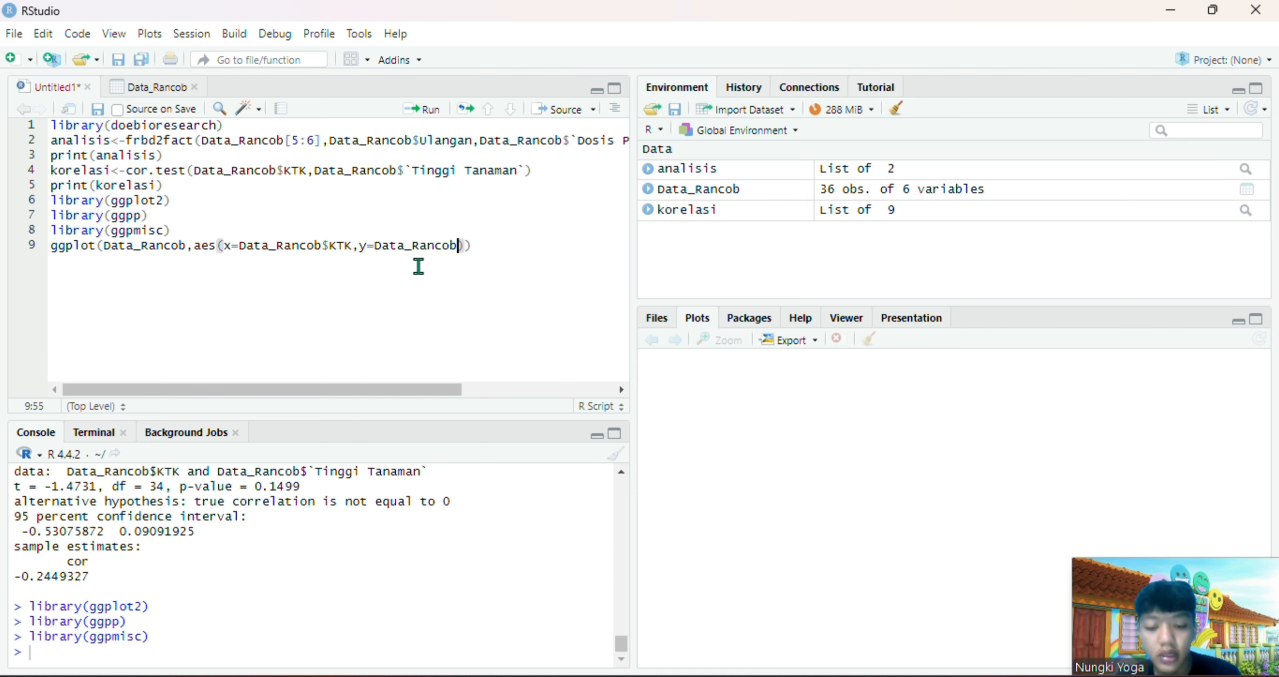
{"action": "type", "text": "$"}
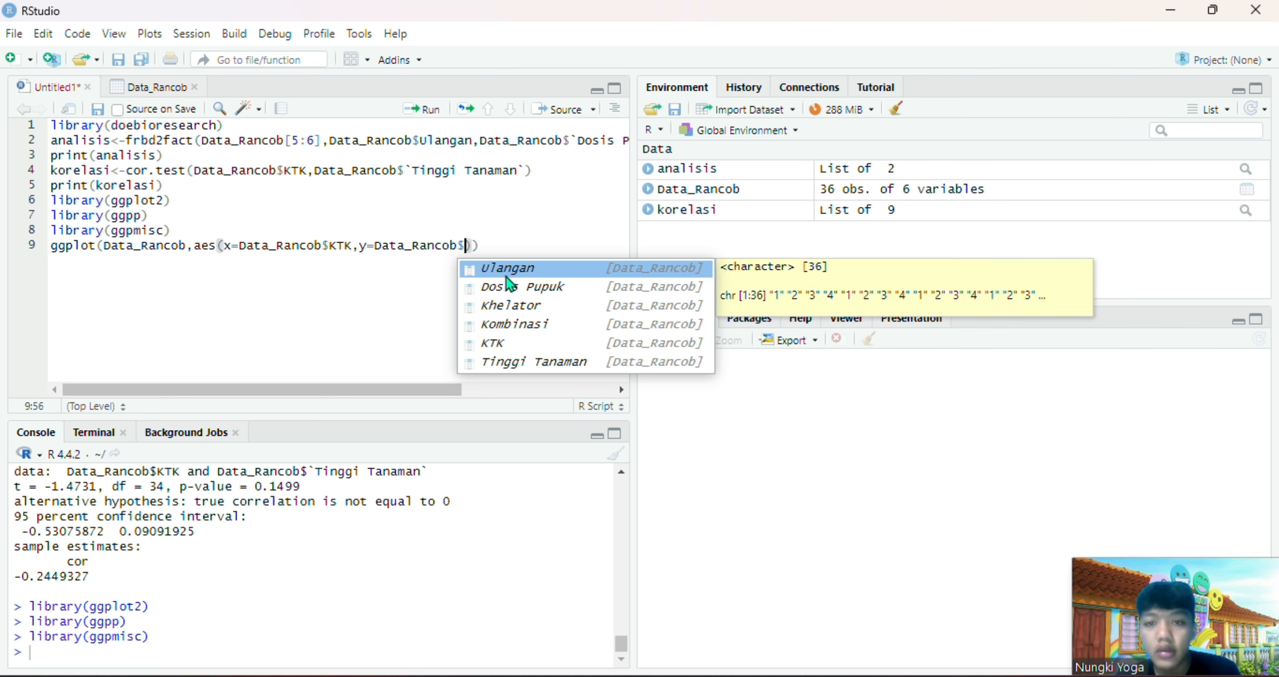
{"action": "left_click", "coordinate": [540, 358]}
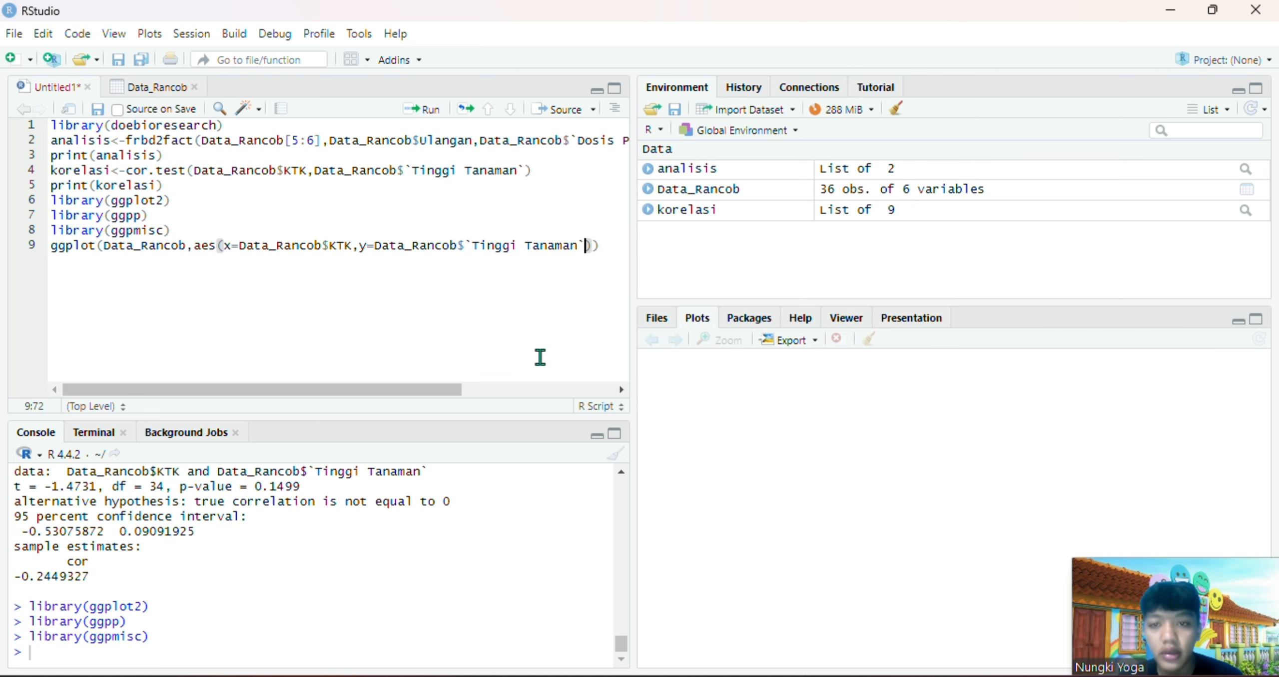
Append with + the copied plot layers, including geom_smooth(method = "lm", se = FALSE), theme_classic() and stat_poly_eq() with formula y ~ x, and run the ggplot code
{"action": "left_click", "coordinate": [603, 246]}
{"action": "type", "text": ")"}
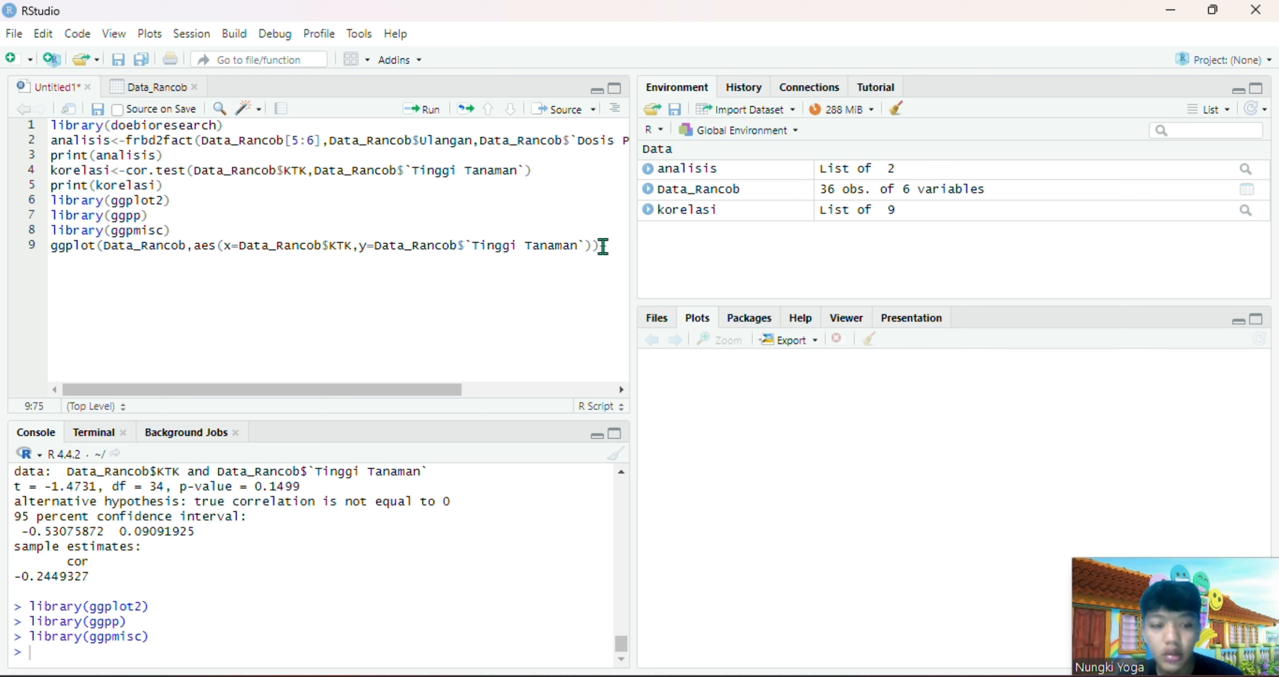
{"action": "type", "text": " +"}
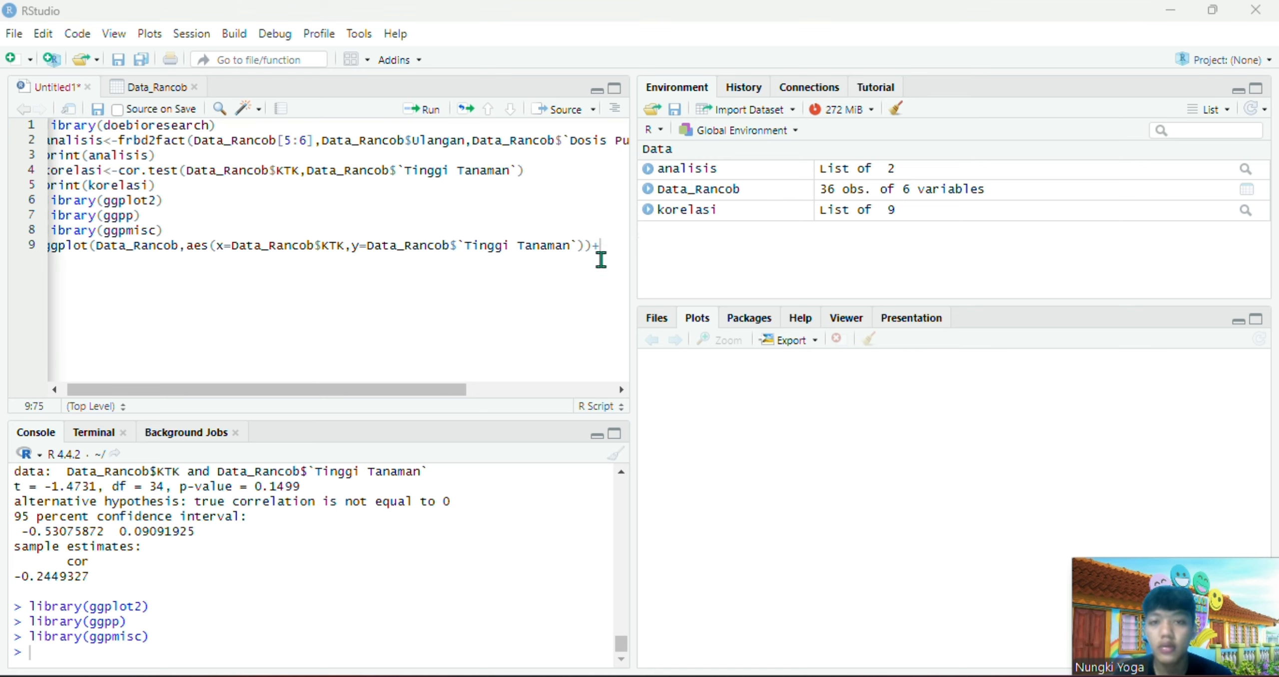
{"action": "type", "text": "geom_point() +   geom_smooth(method = \"lm\", se = FALSE) +   theme_classic()+   stat_poly_eq(     aes(label = paste(..eq.label.., ..rr.label.., sep = \"~~~\")),     formula = y ~ x,     parse = TRUE   )"}
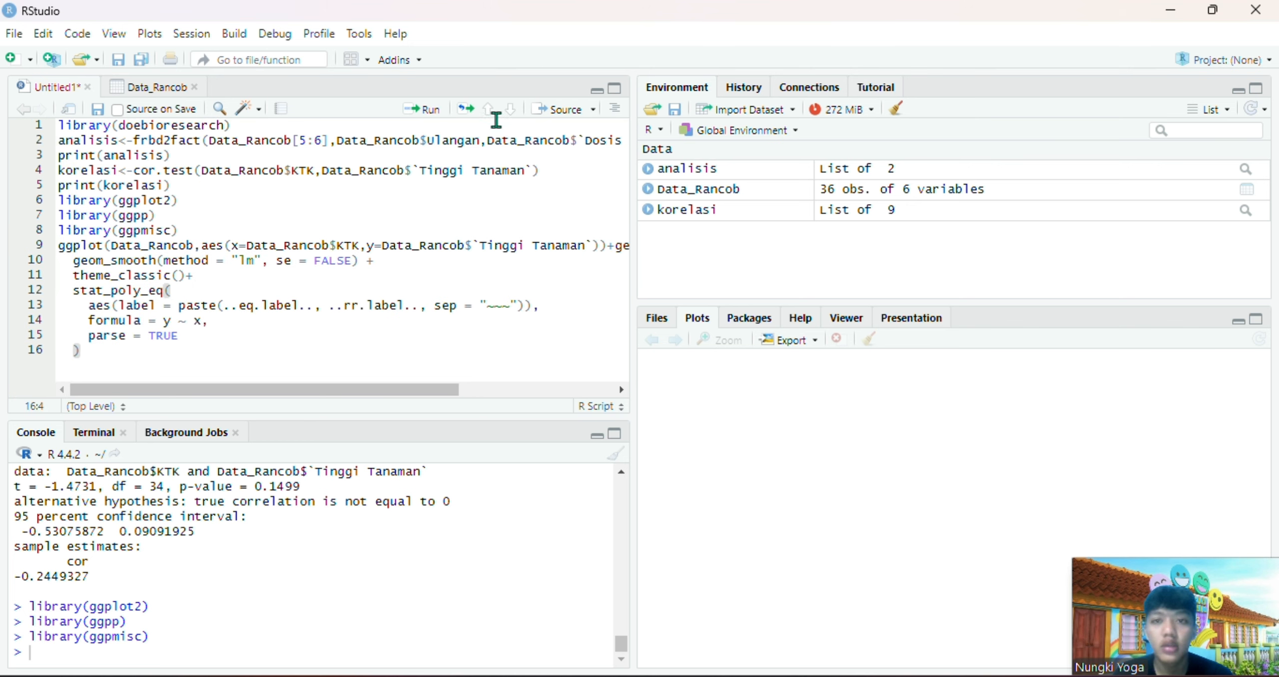
{"action": "left_click", "coordinate": [428, 115]}
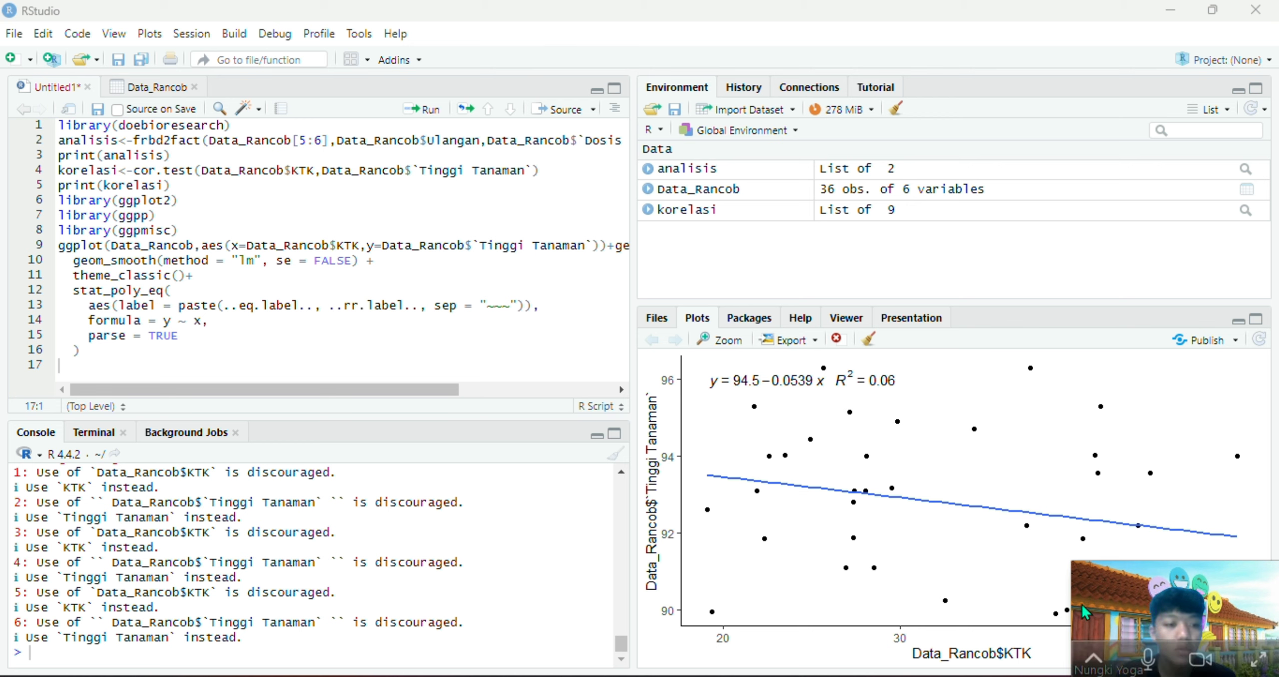
{"action": "left_click_drag", "start_coordinate": [1141, 600], "coordinate": [1140, 41]}
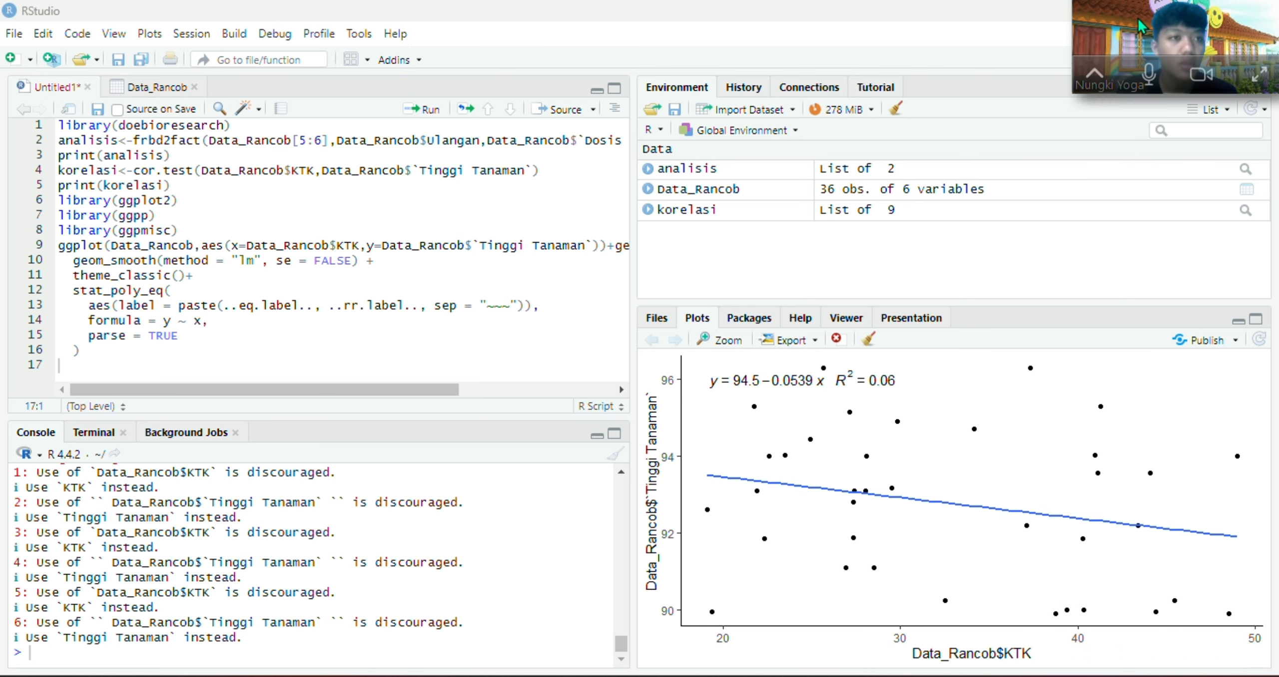